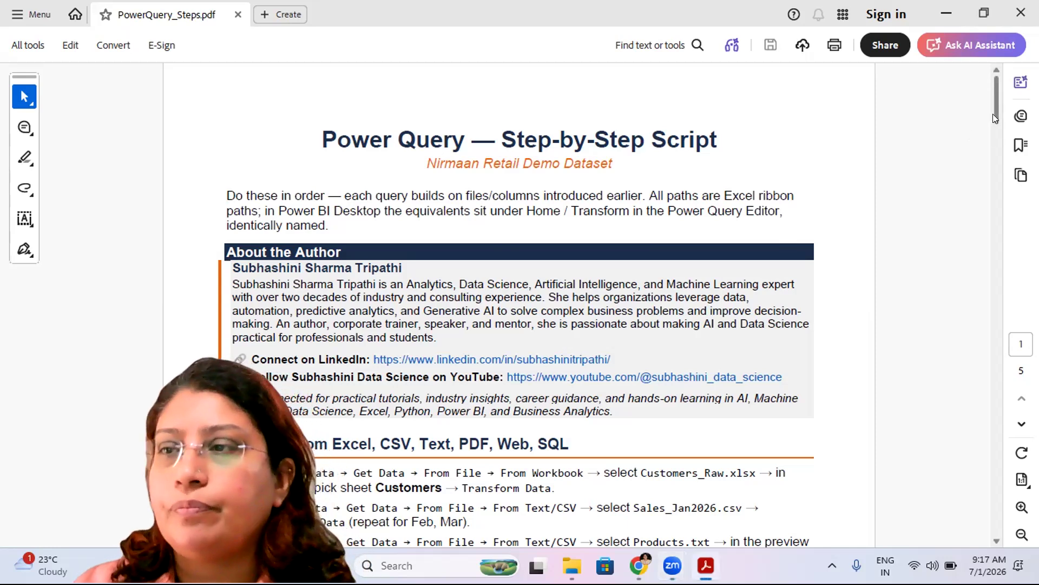
- Scroll the Power Query step-by-step script to its import section
drag(993, 113, 993, 126)
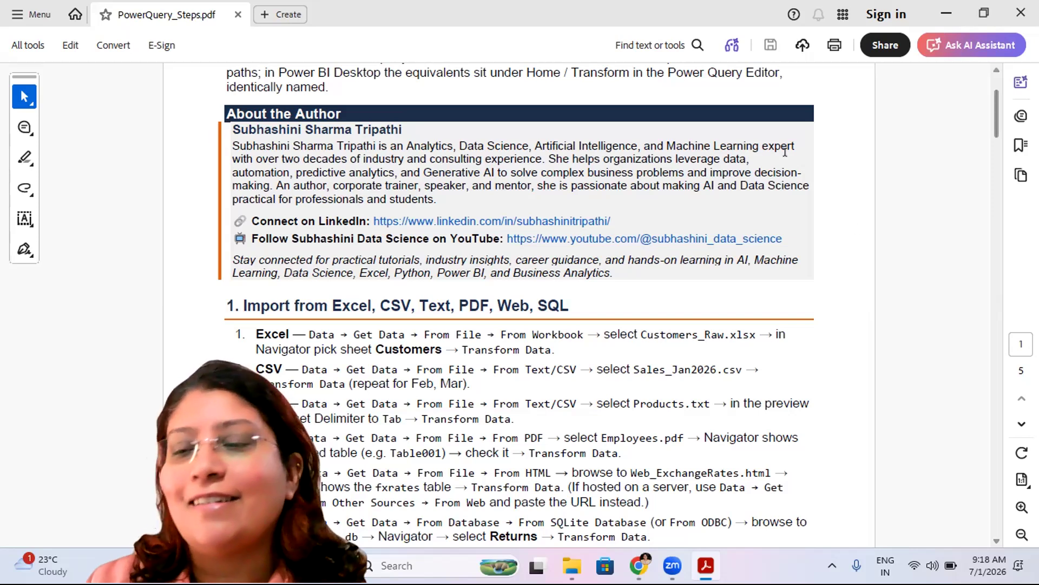
mouse_move(493, 542)
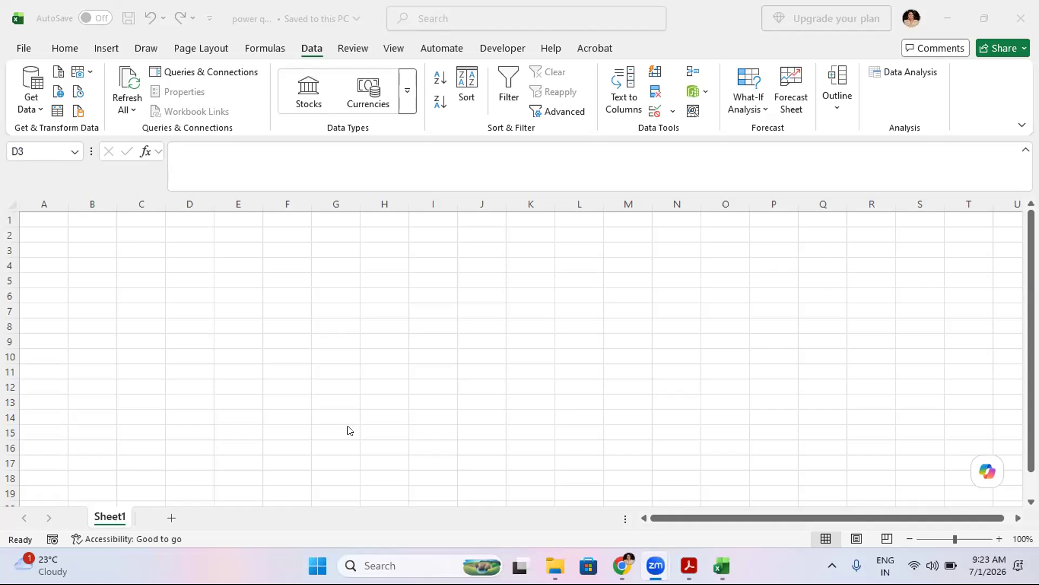
- Start an import from an Excel workbook and choose the Customers_Raw file
click(37, 107)
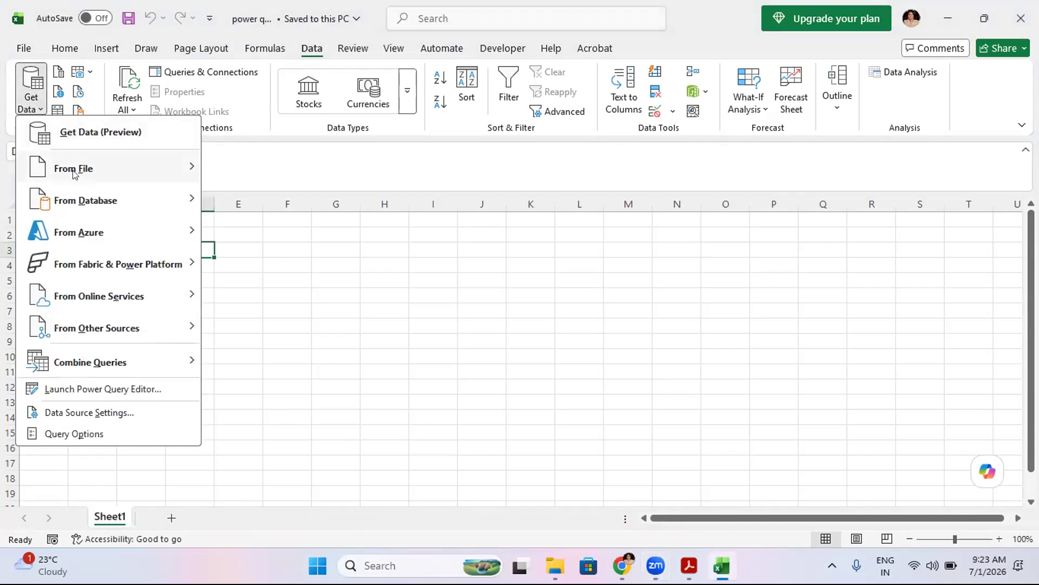
mouse_move(74, 171)
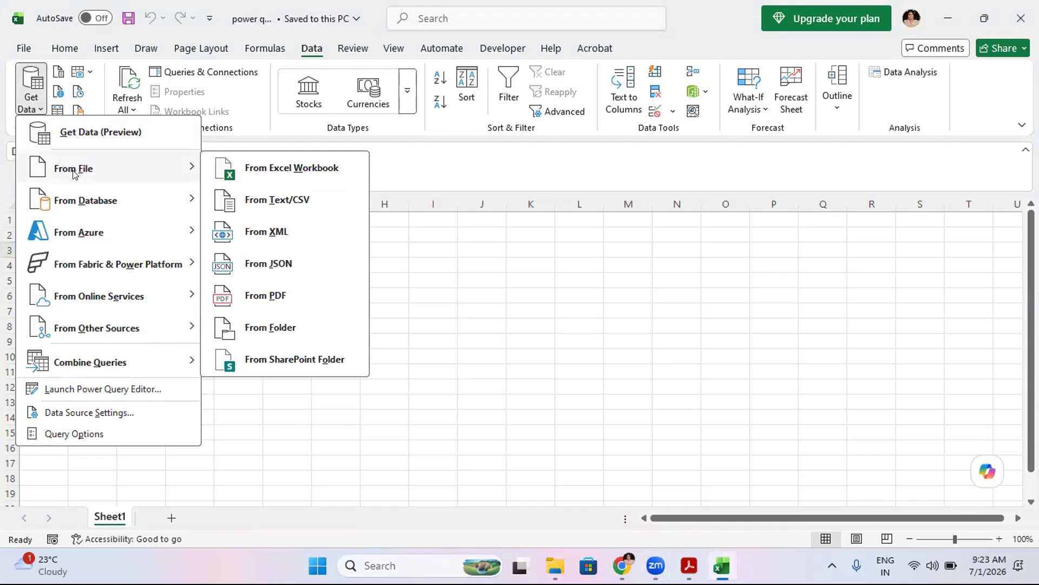
click(249, 168)
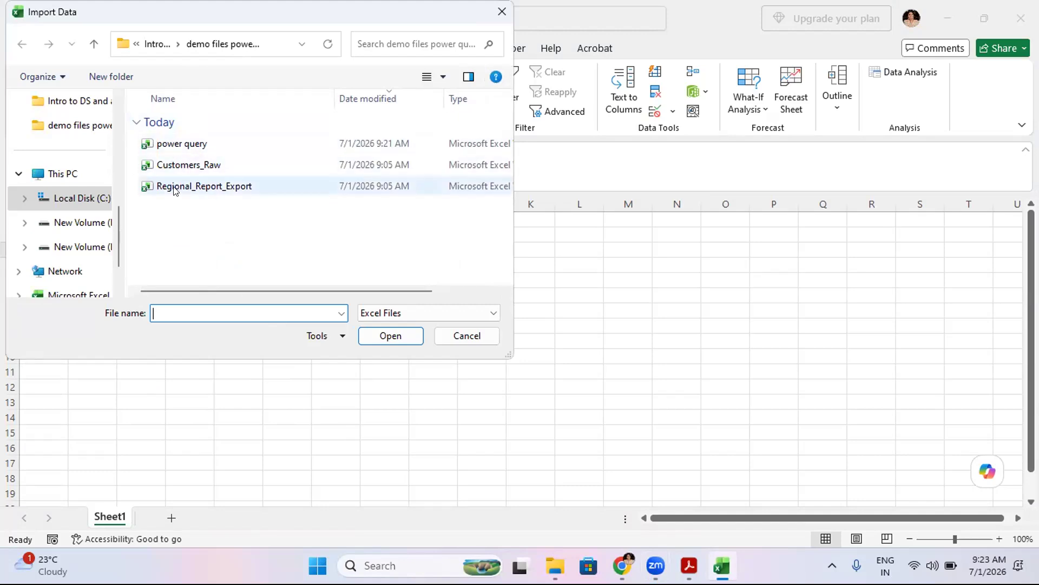
click(197, 171)
click(200, 187)
click(192, 165)
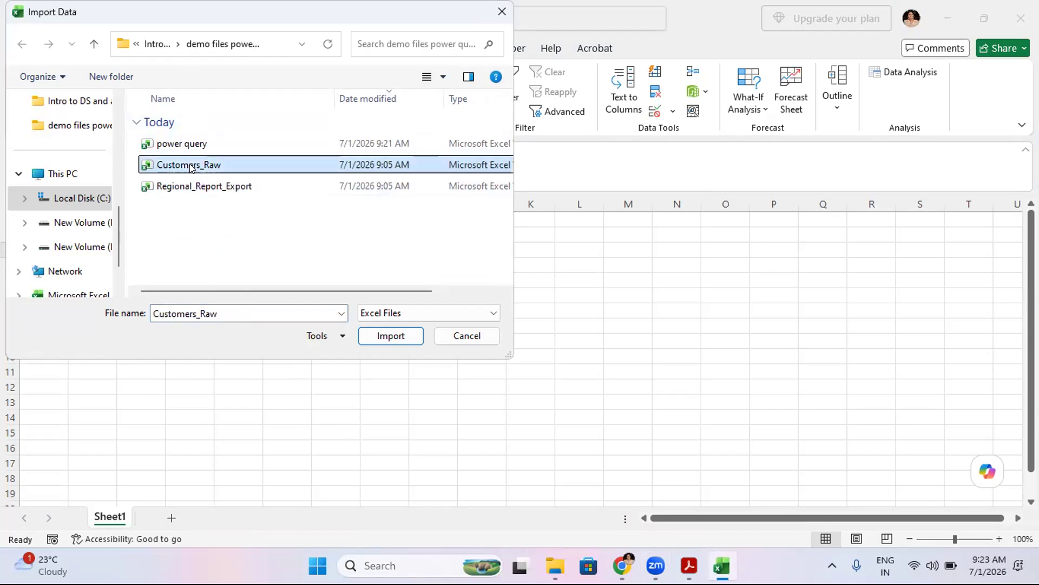
click(385, 338)
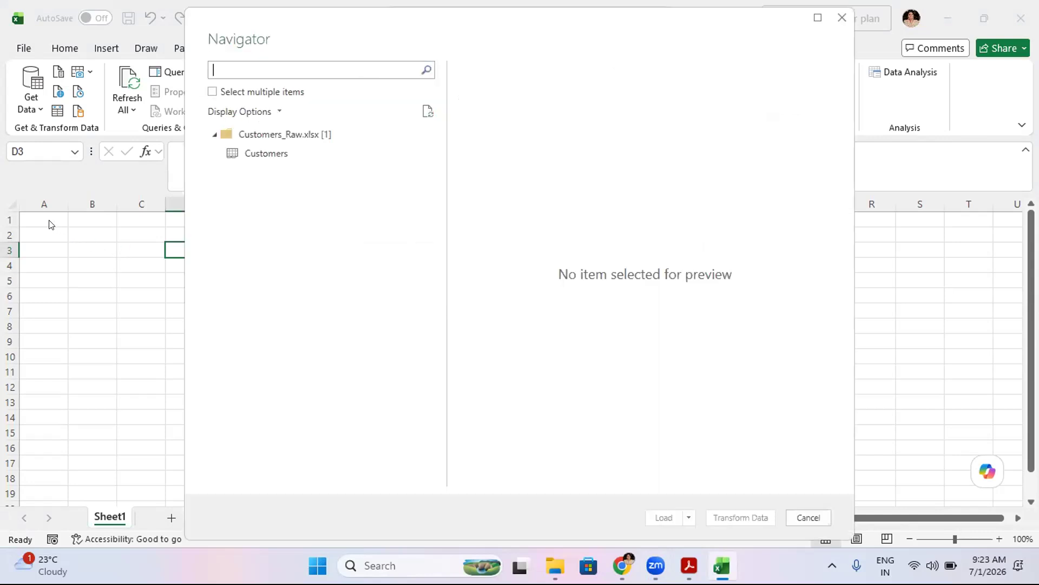
- Preview the Customers sheet in the Navigator and load it into the workbook
click(245, 156)
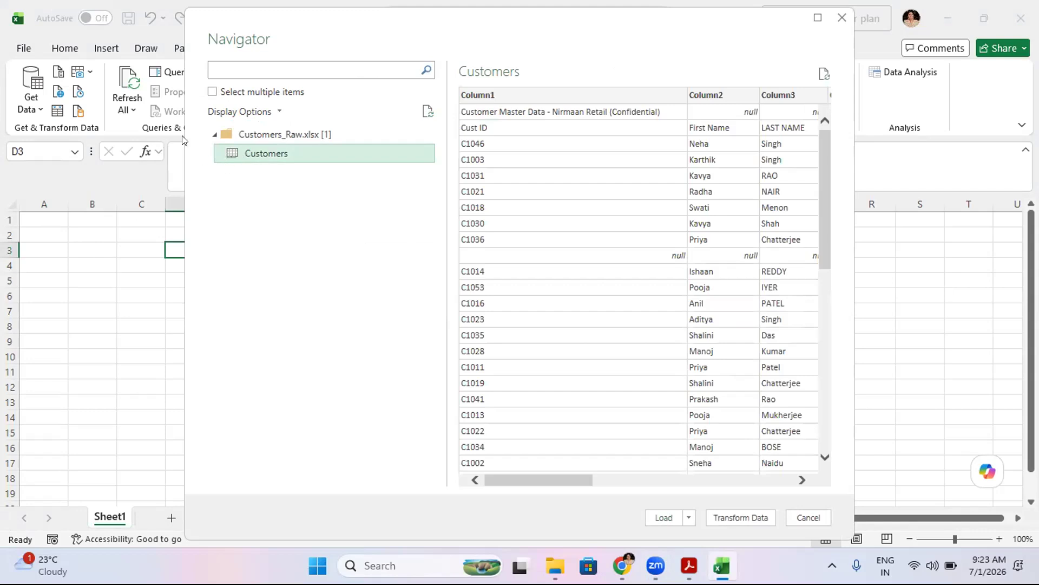
click(212, 92)
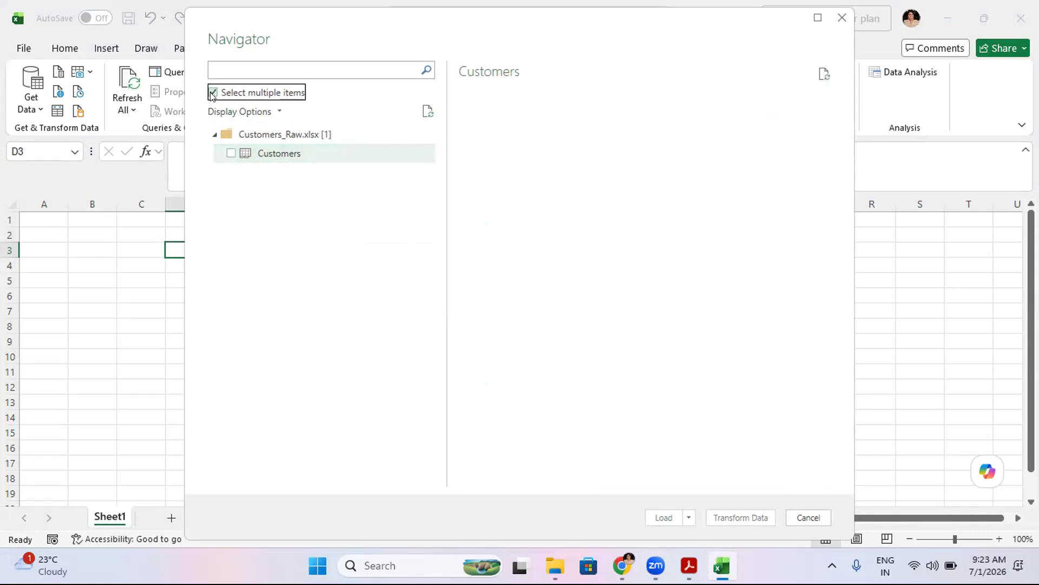
click(213, 92)
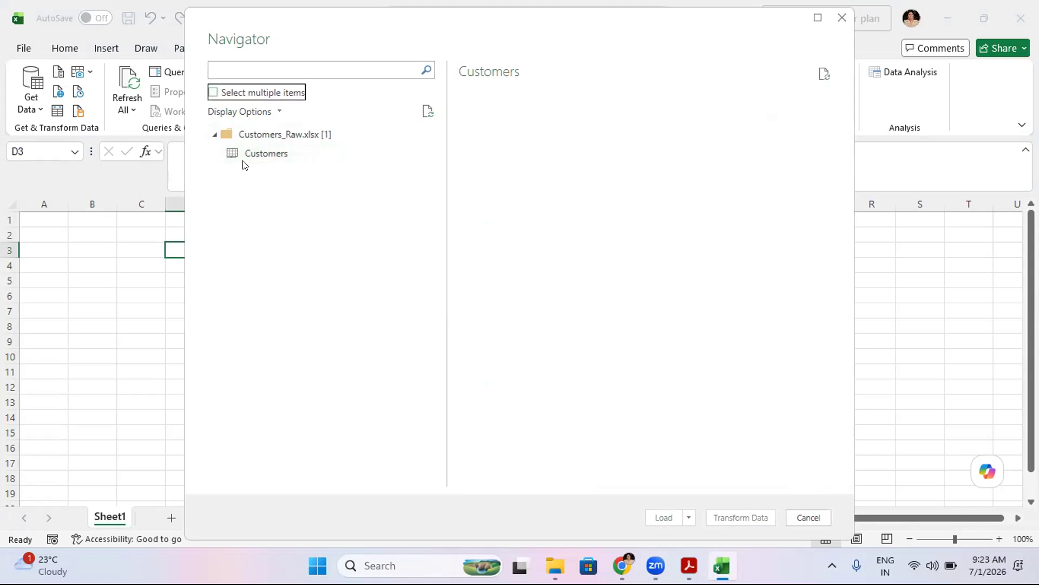
click(261, 153)
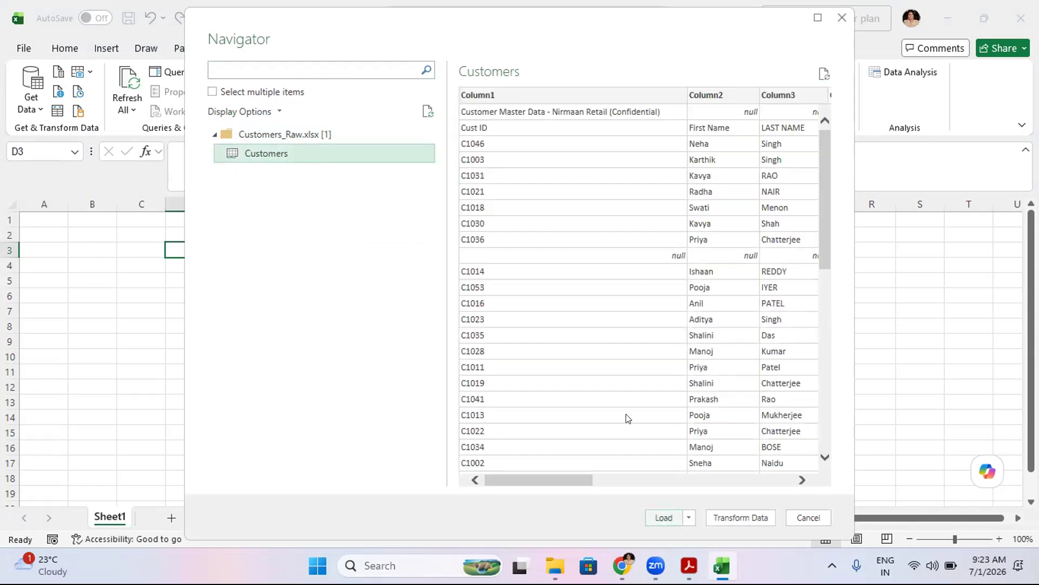
key(Return)
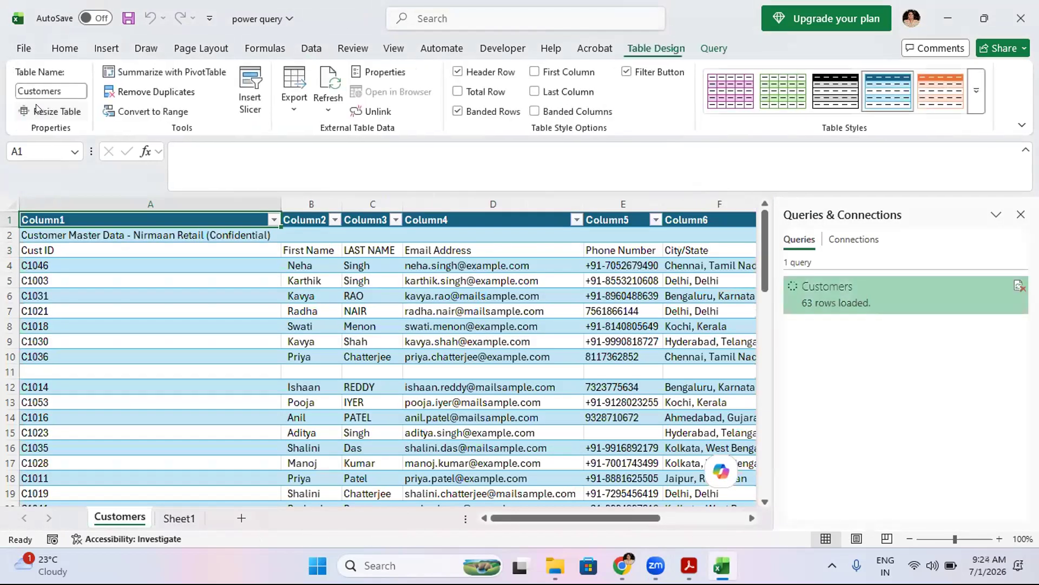
- Import Sales_Jan2026 from Text/CSV and load it into a new table
click(36, 106)
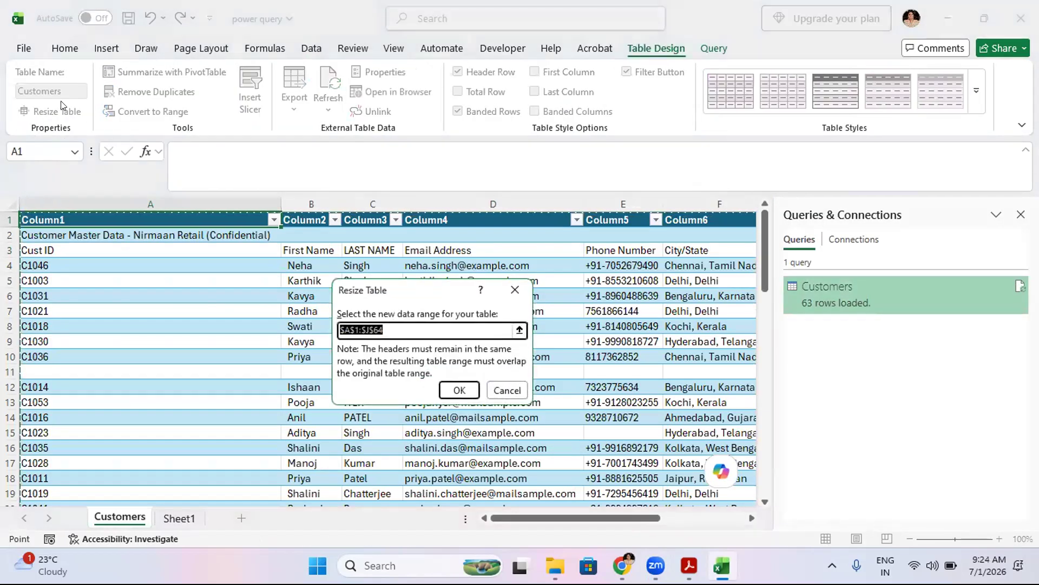
click(506, 393)
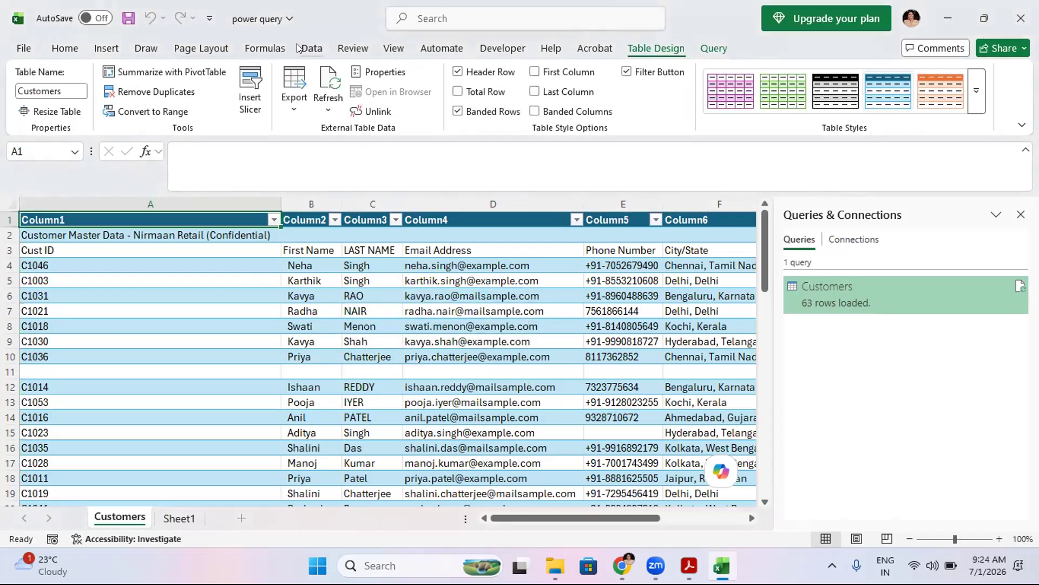
click(309, 49)
click(27, 103)
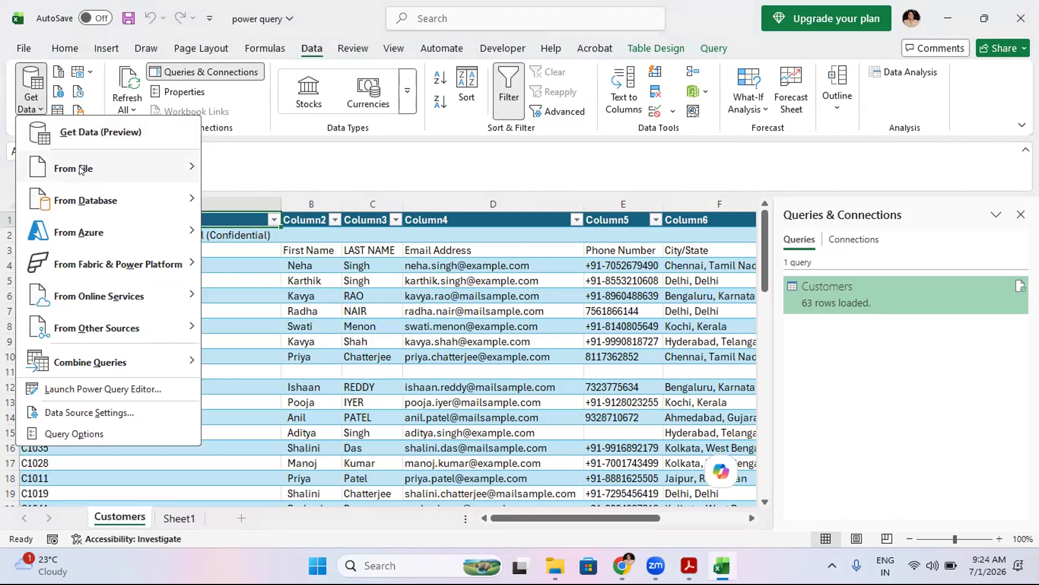
mouse_move(114, 168)
click(251, 195)
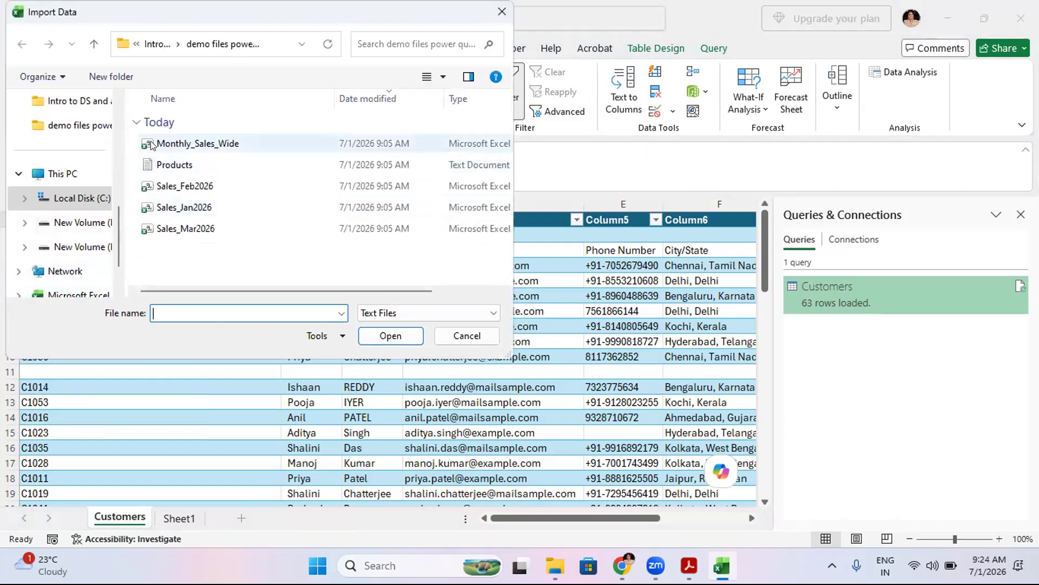
click(185, 188)
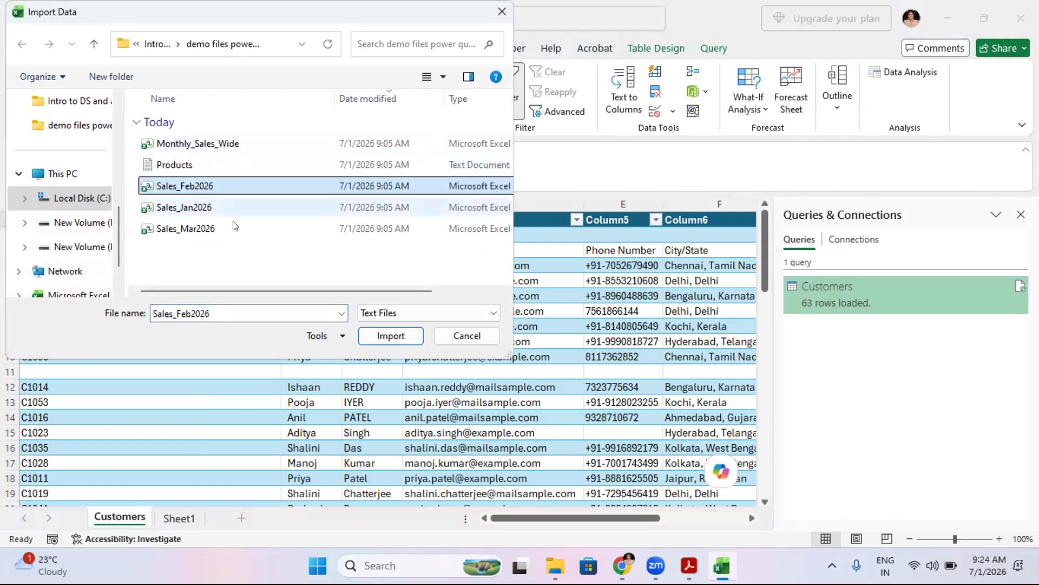
click(197, 207)
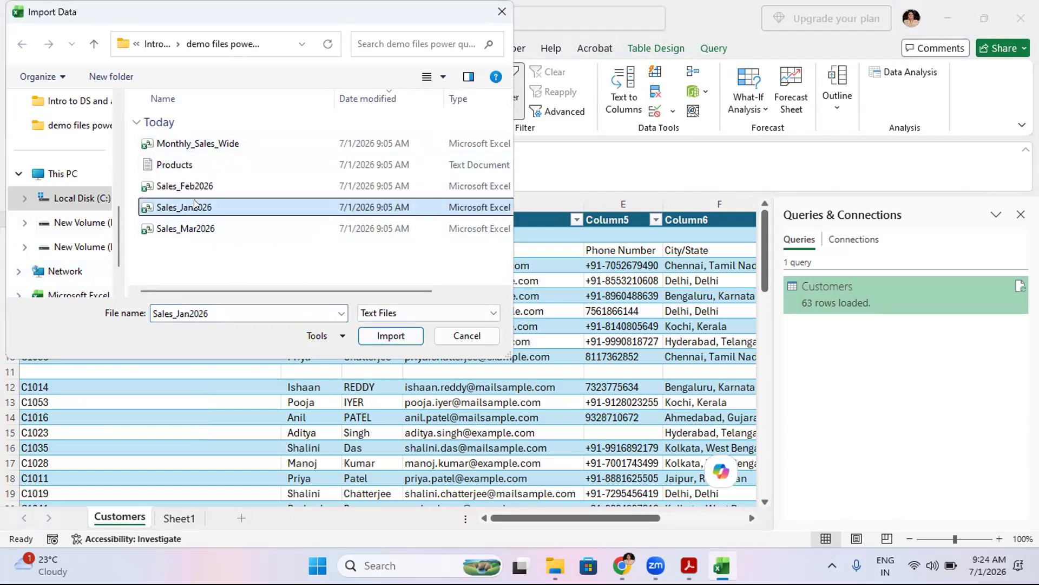
click(379, 335)
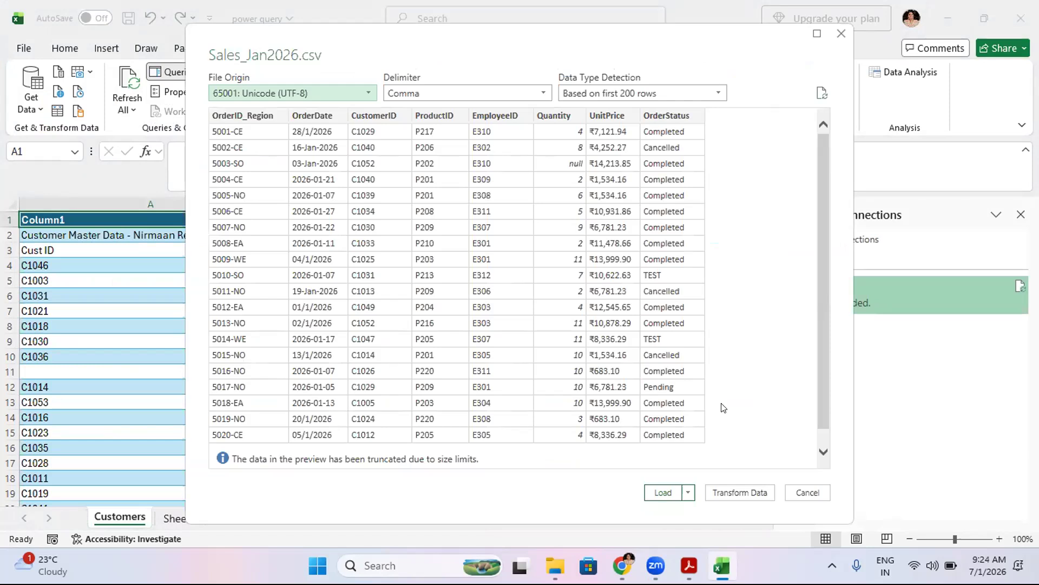
key(Return)
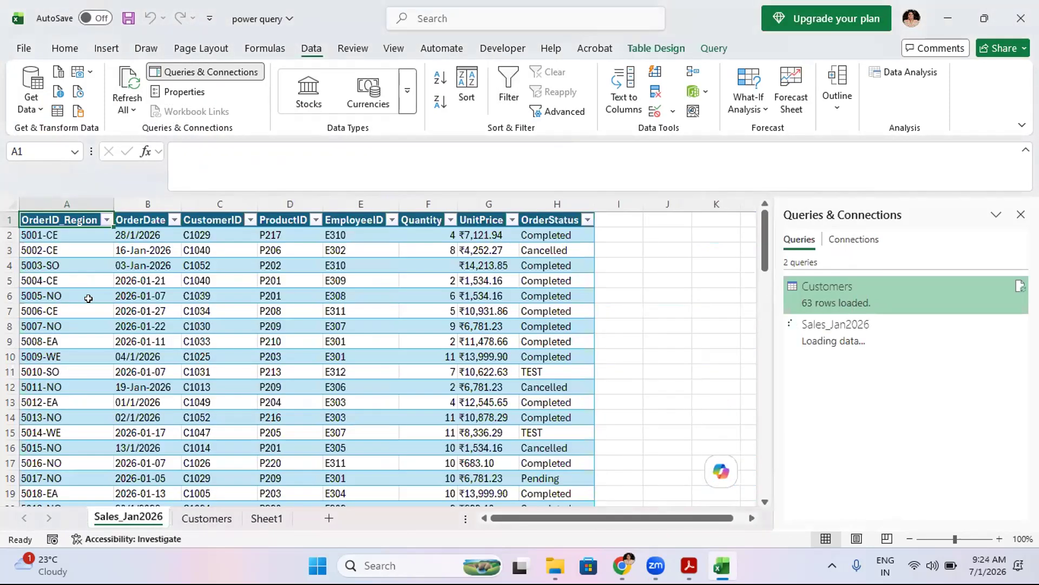
- Open the SQL Server database connection dialog and cancel it
click(23, 47)
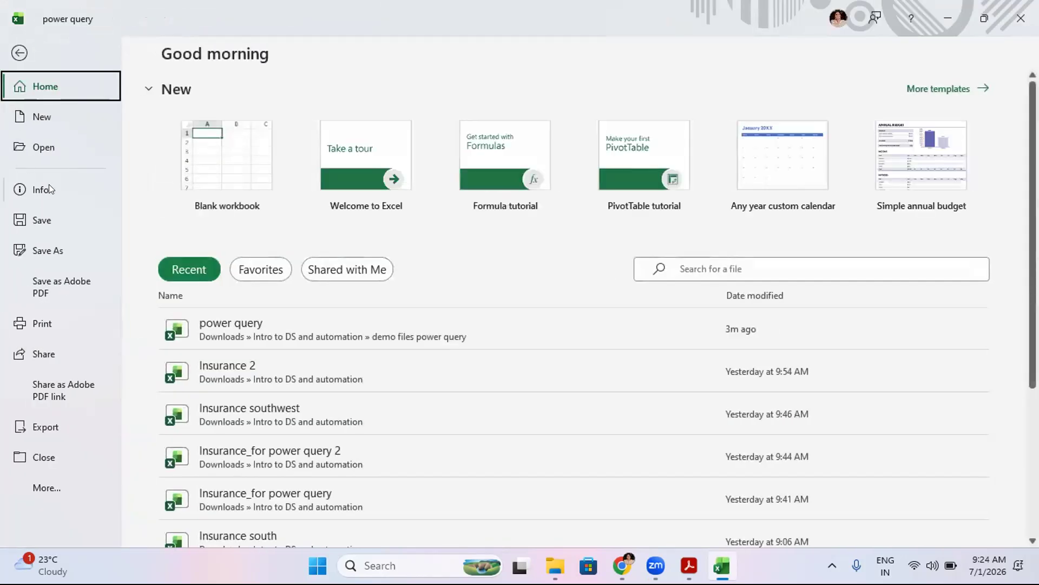
click(19, 53)
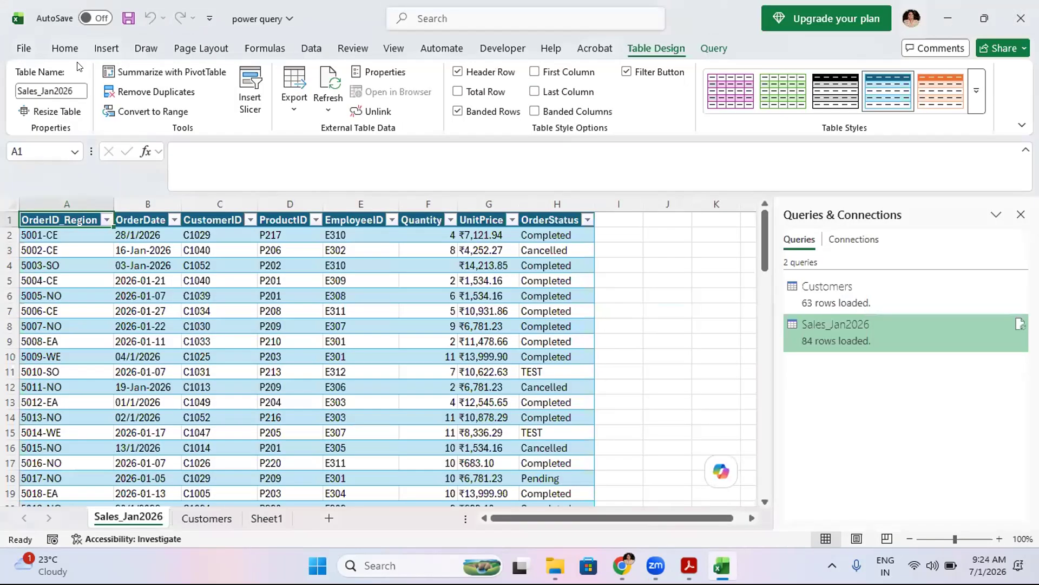
click(312, 48)
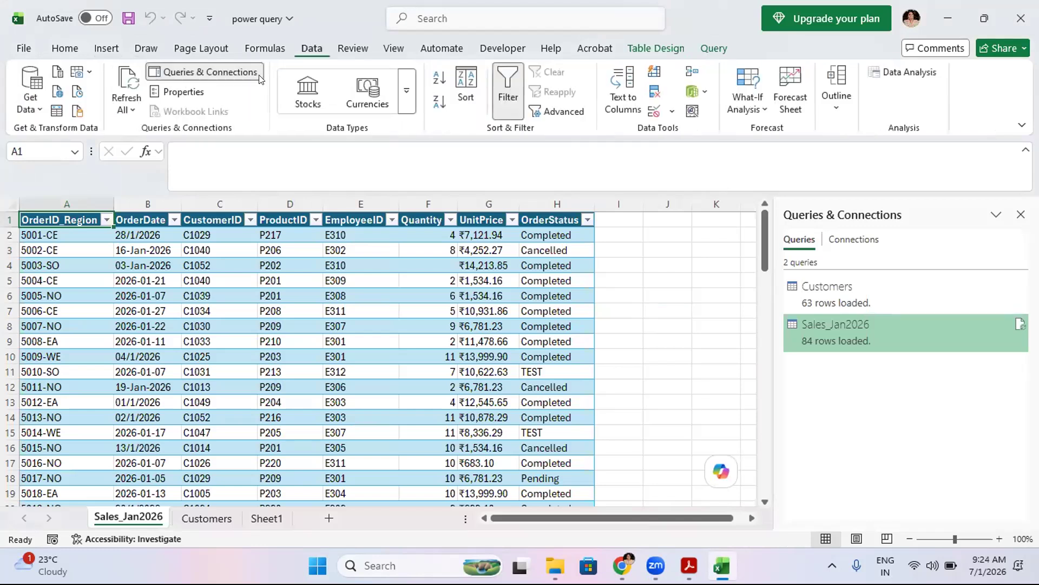
click(22, 113)
mouse_move(79, 202)
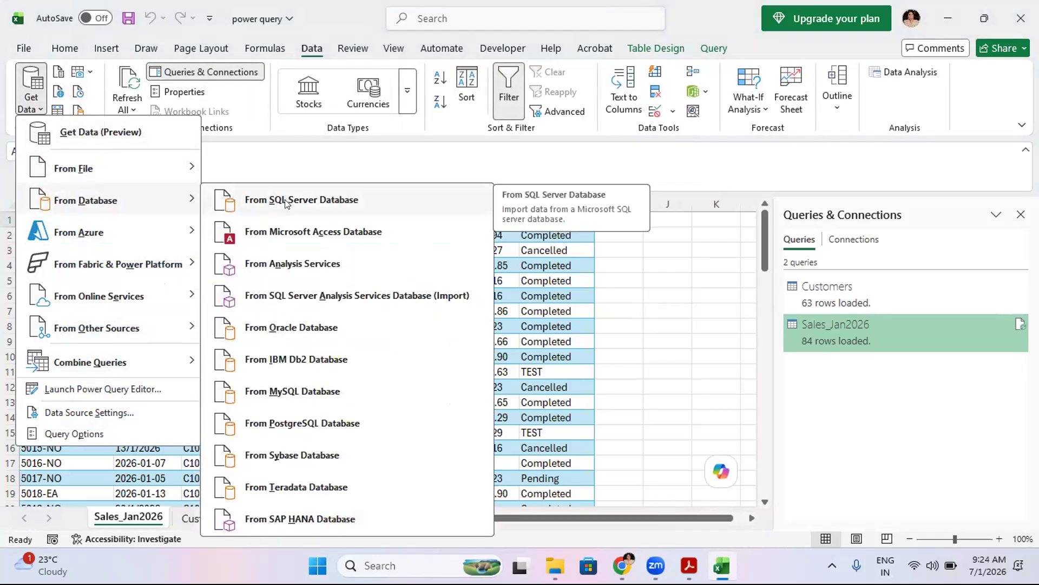
click(262, 203)
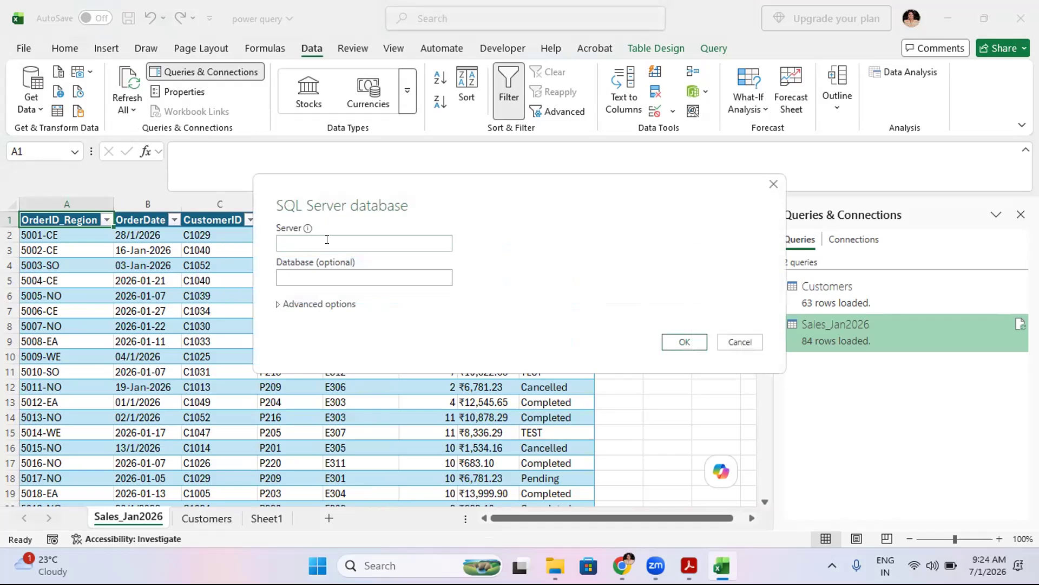
click(726, 344)
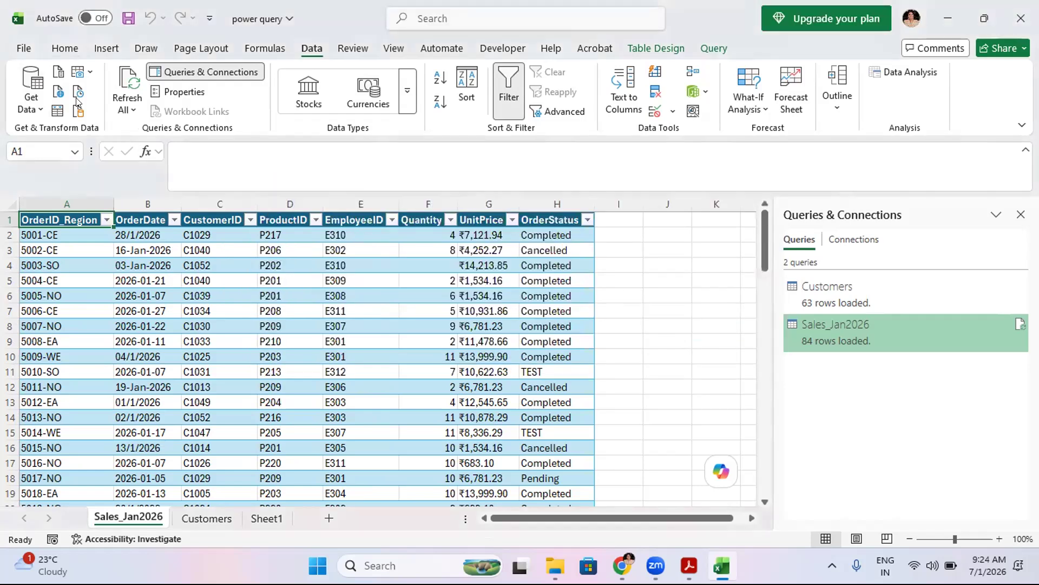
- Open the From Web connection dialog and close it without entering a URL
click(32, 92)
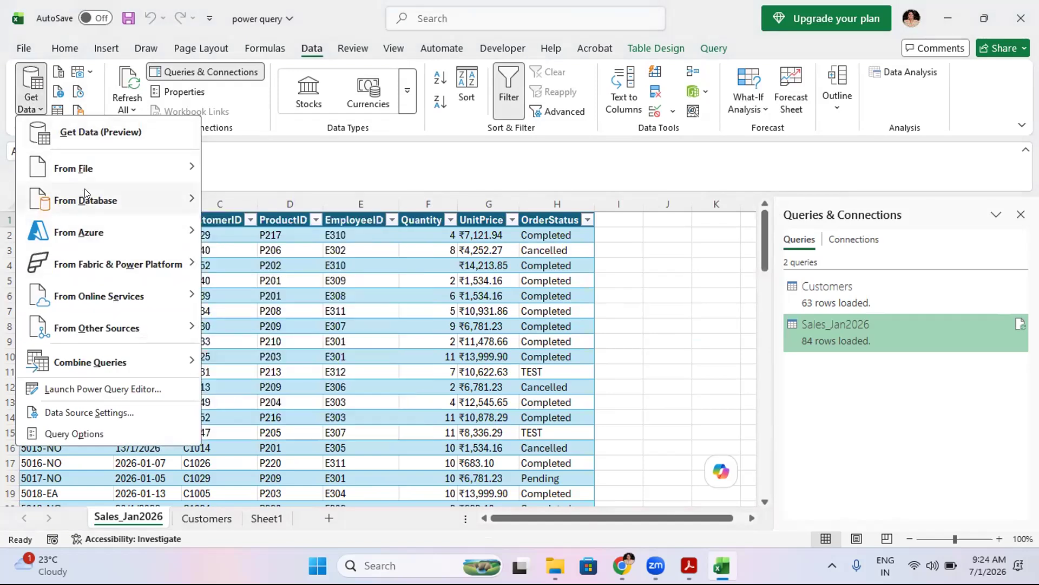
mouse_move(91, 332)
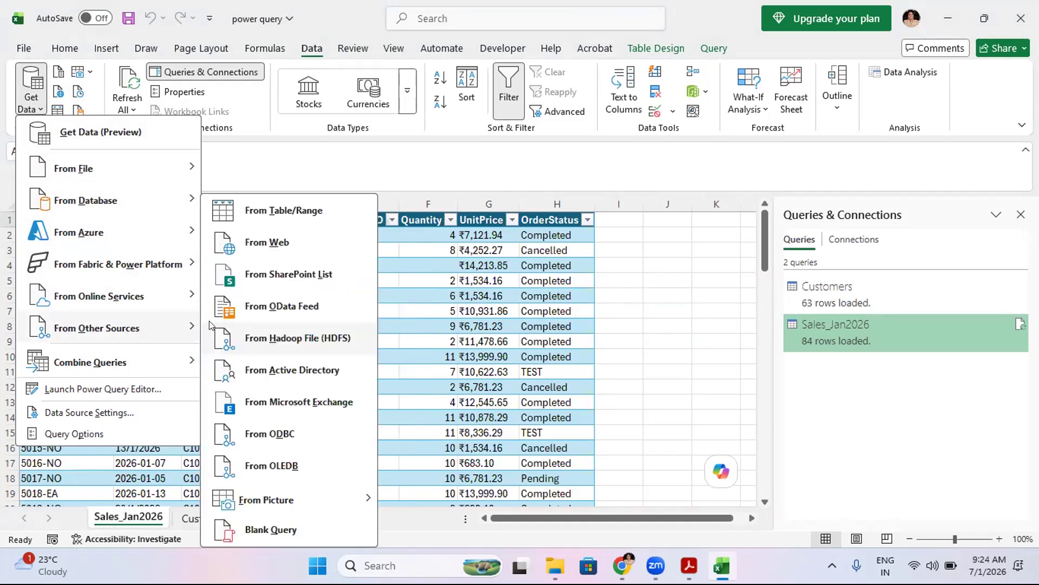
click(275, 247)
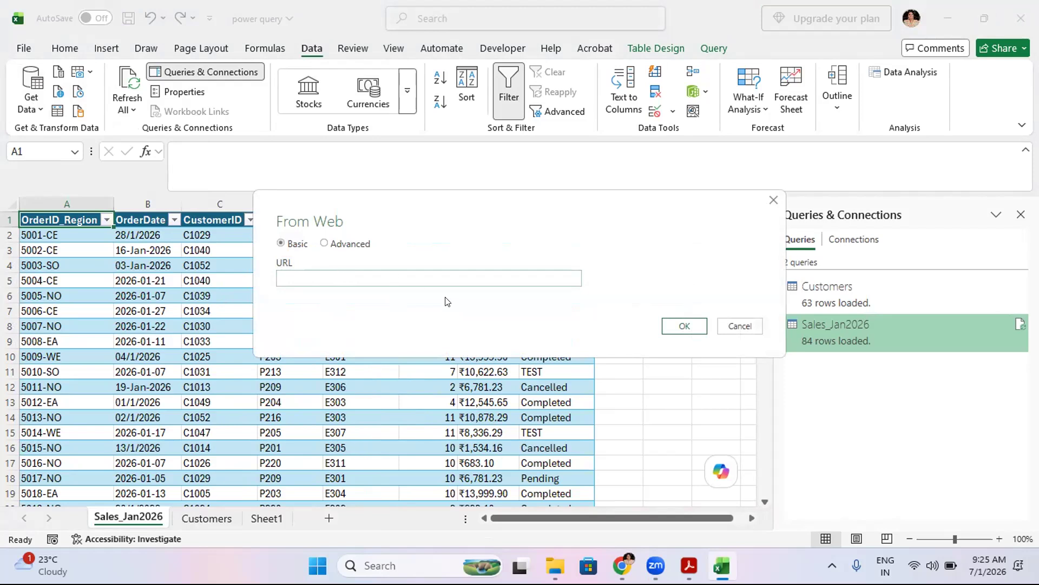
click(773, 200)
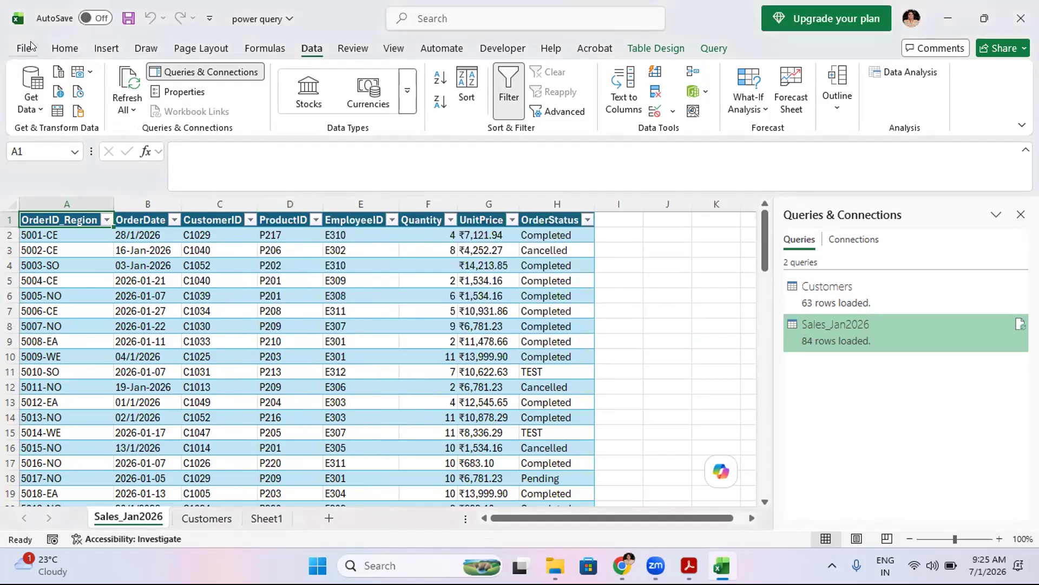
- Start a From PDF import and choose the Employees PDF file
click(21, 106)
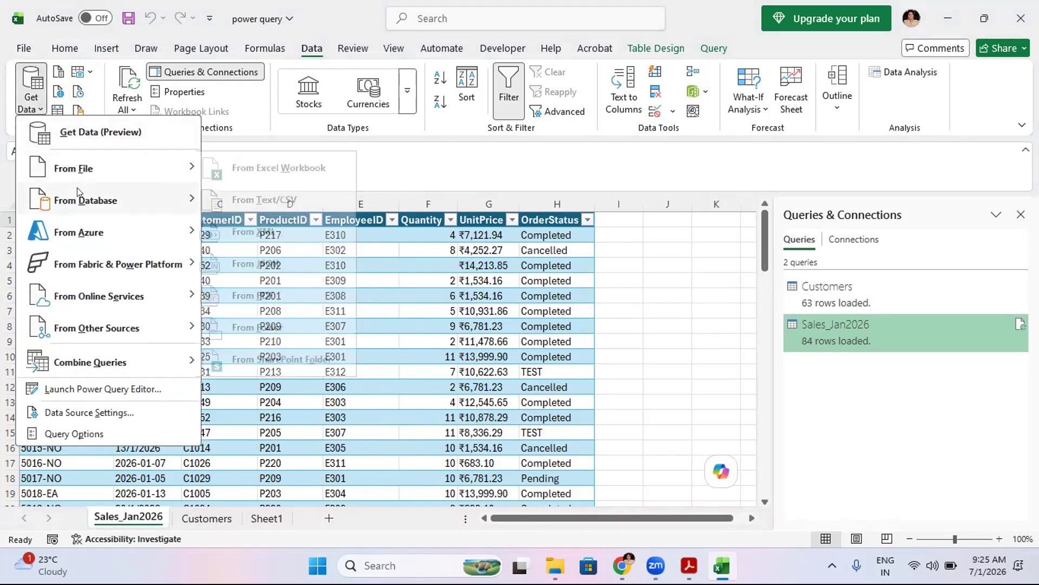
mouse_move(67, 164)
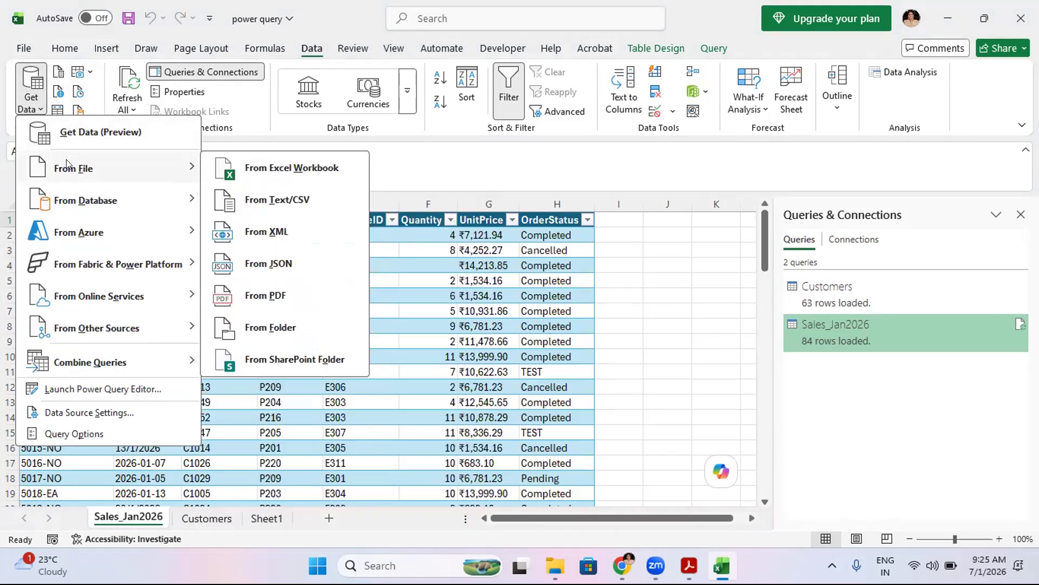
click(239, 297)
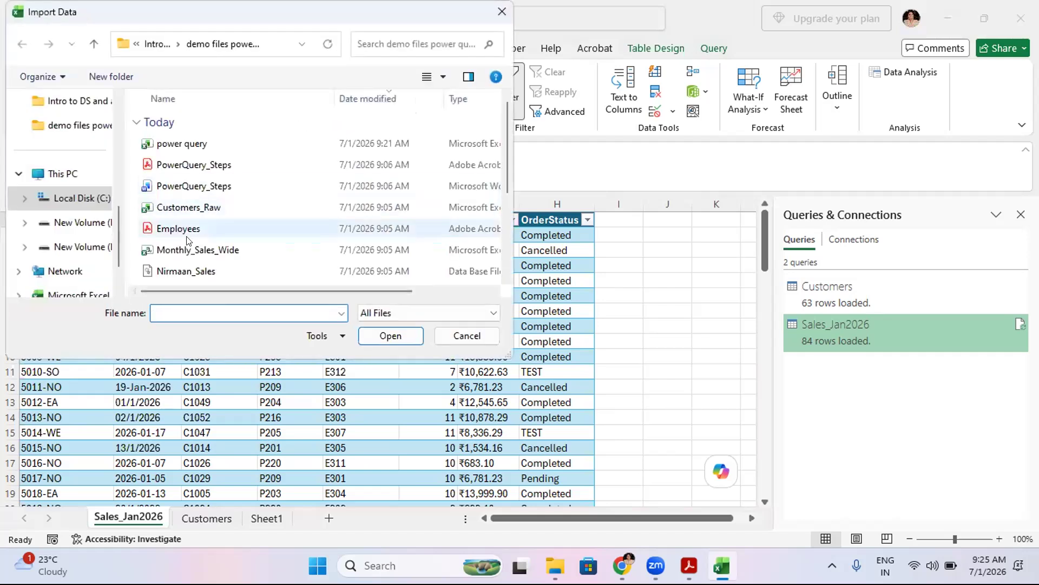
click(172, 229)
click(390, 342)
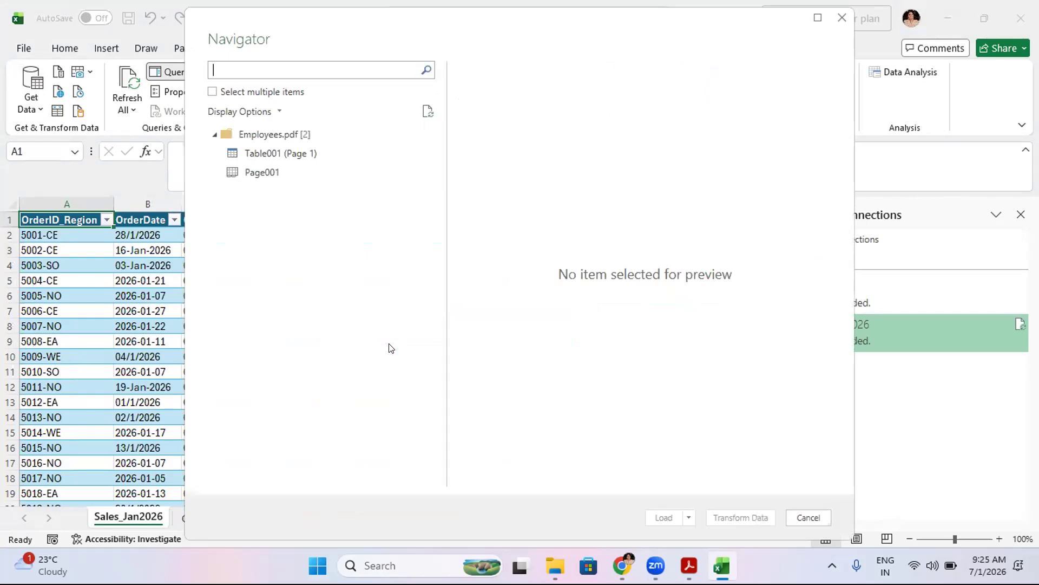
- Preview Table001 (Page 1) and Page001 from Employees.pdf, select both items and load them
click(263, 153)
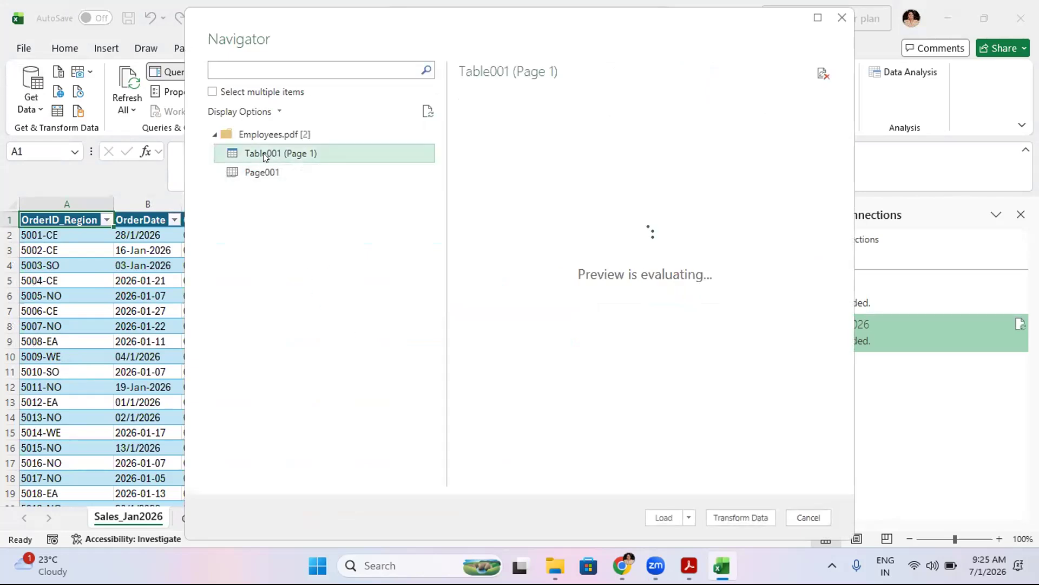
click(250, 171)
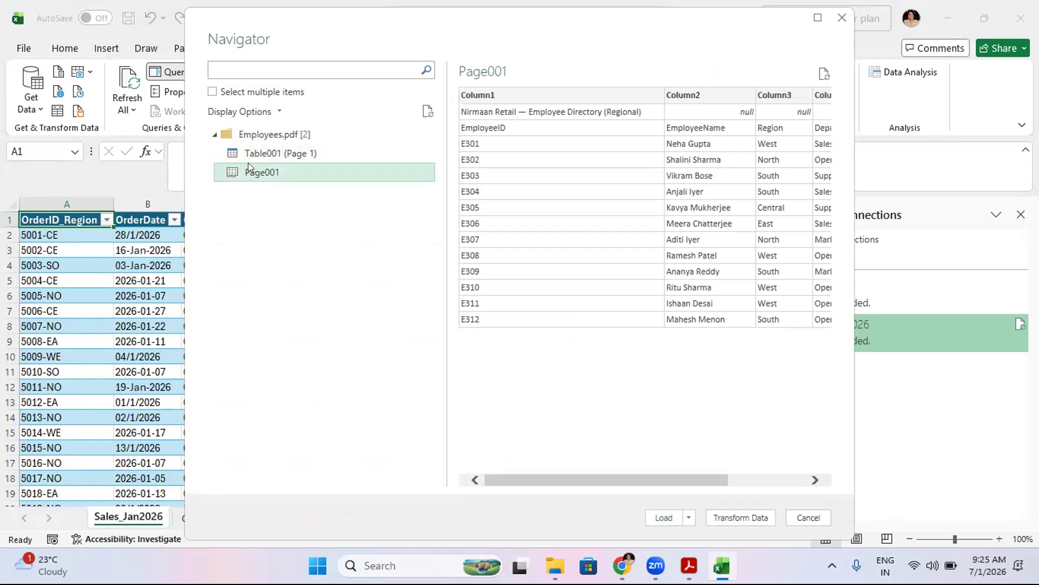
click(248, 152)
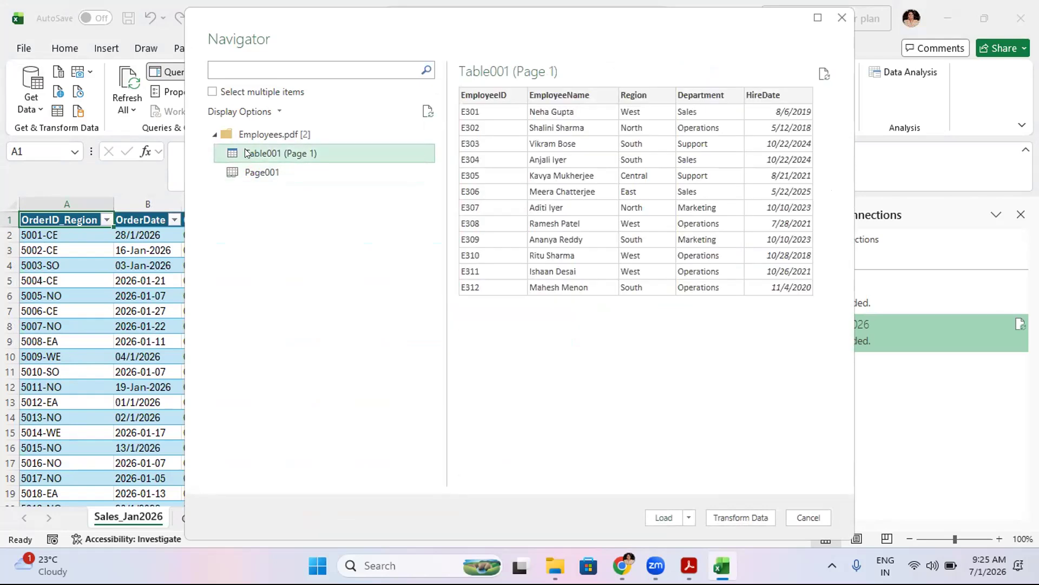
click(246, 173)
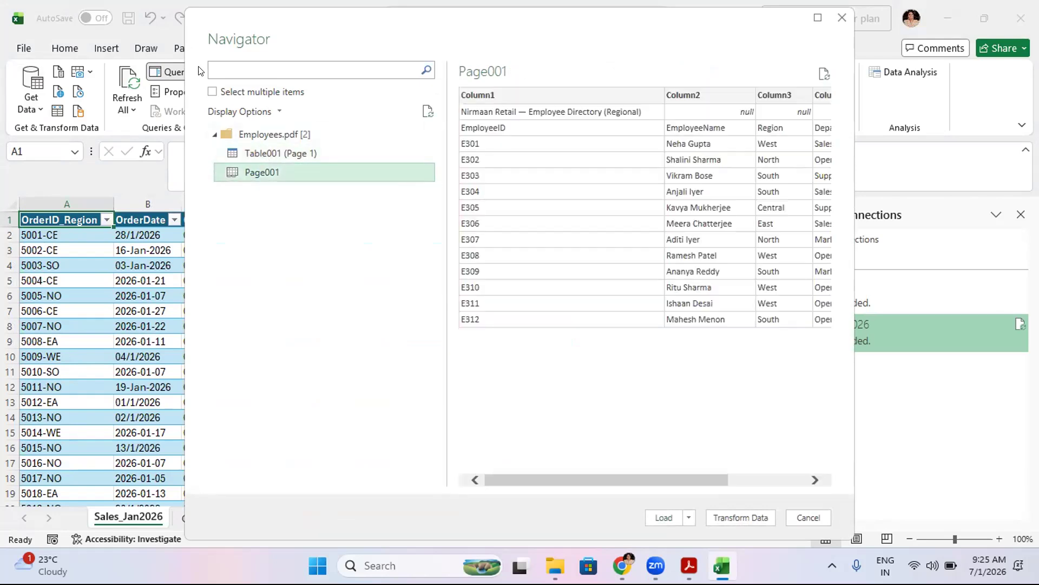
click(213, 92)
click(231, 153)
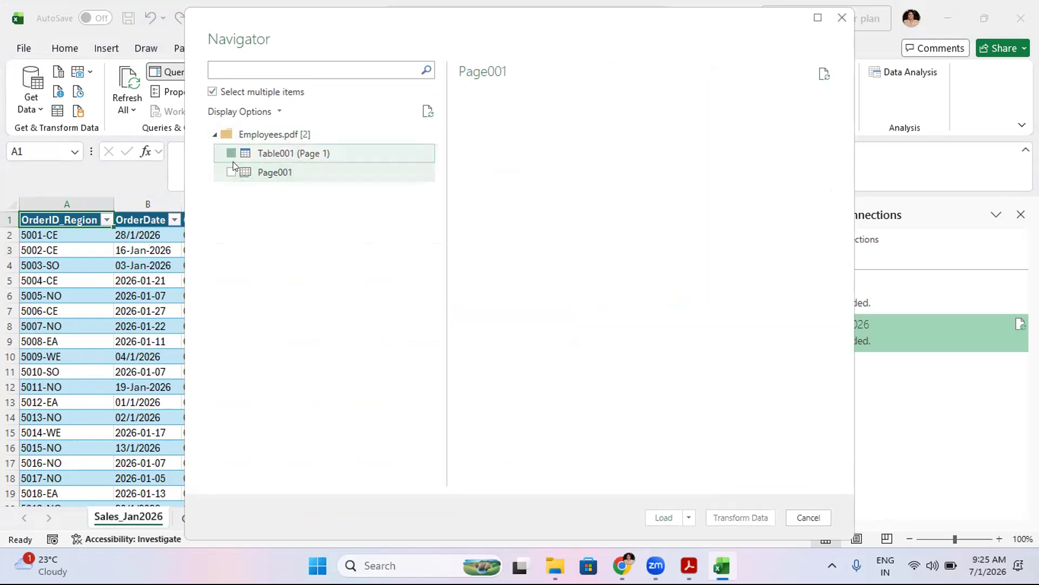
click(232, 172)
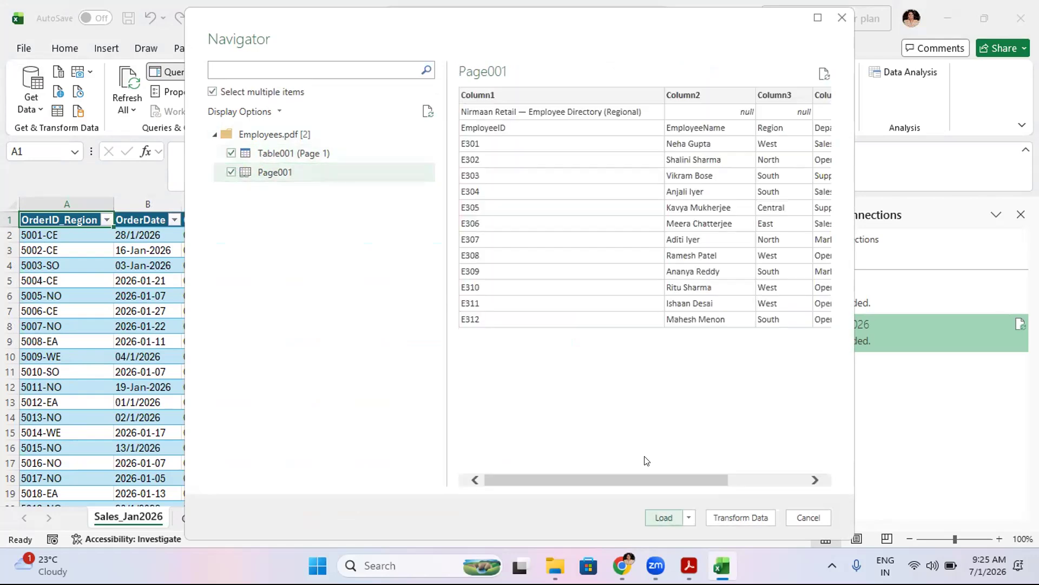
click(664, 517)
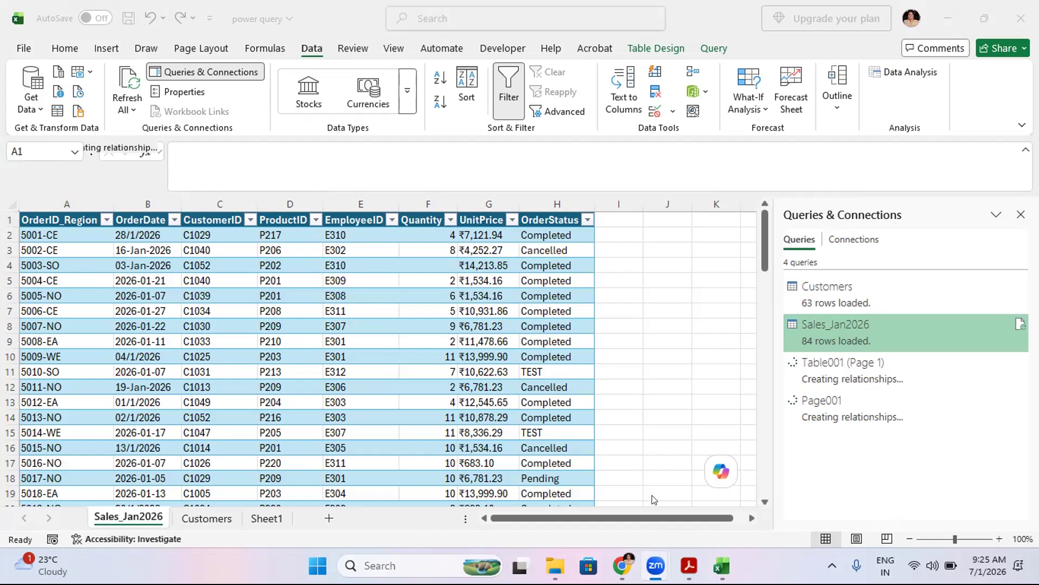
- Switch to the PowerQuery_Steps PDF and read the next instructions before returning to the workbook
click(690, 566)
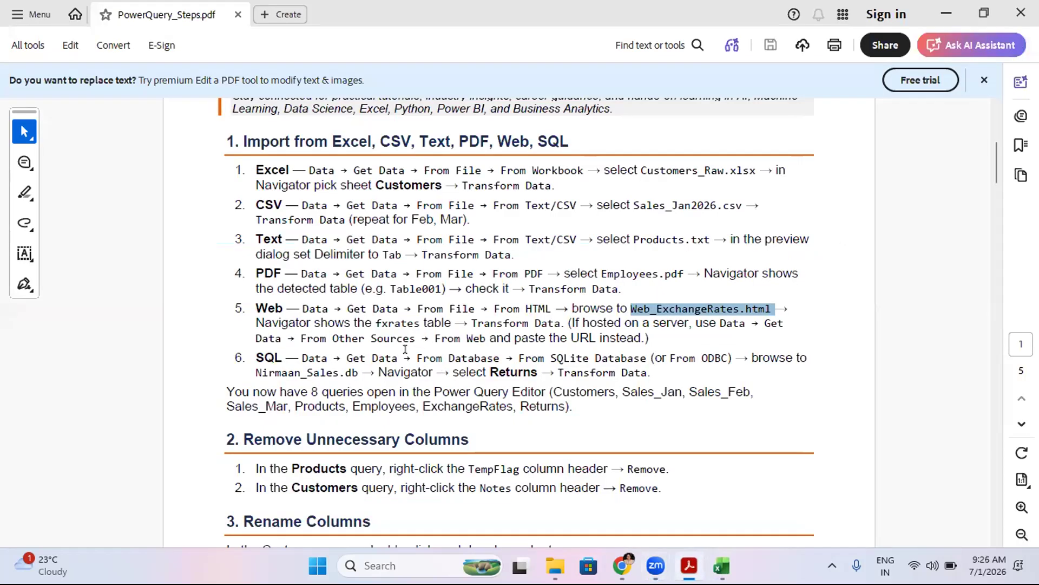
click(995, 540)
click(995, 541)
click(995, 540)
scroll(995, 540, down, 4)
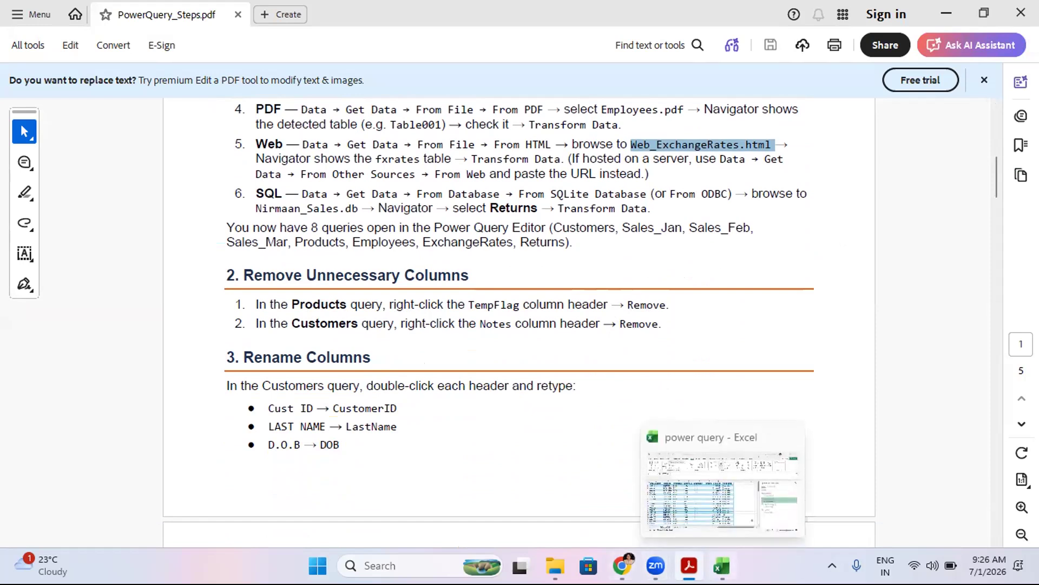
click(721, 565)
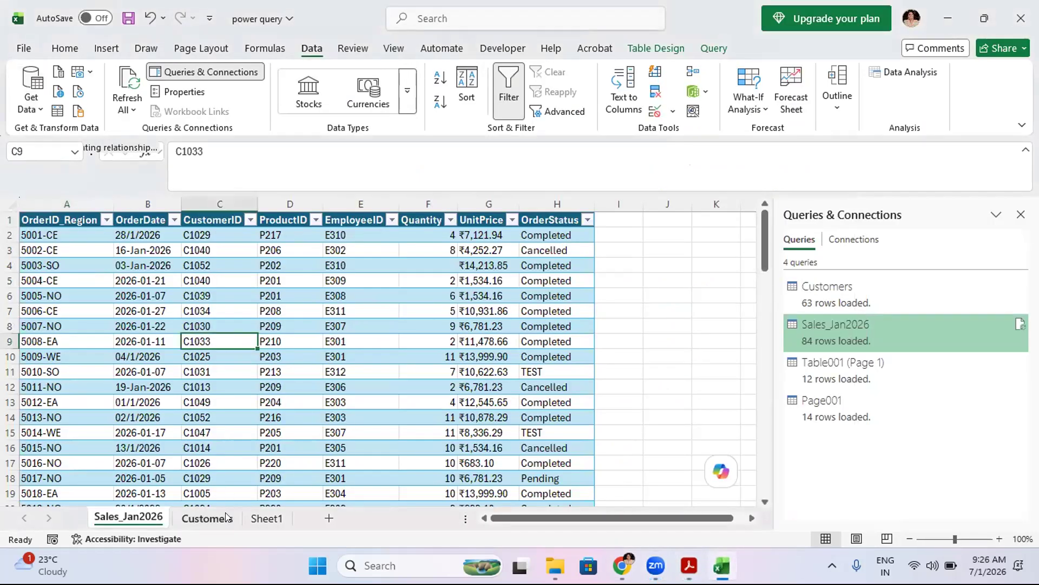
- Open the Table001 (Page 1) query in the Power Query Editor
click(208, 519)
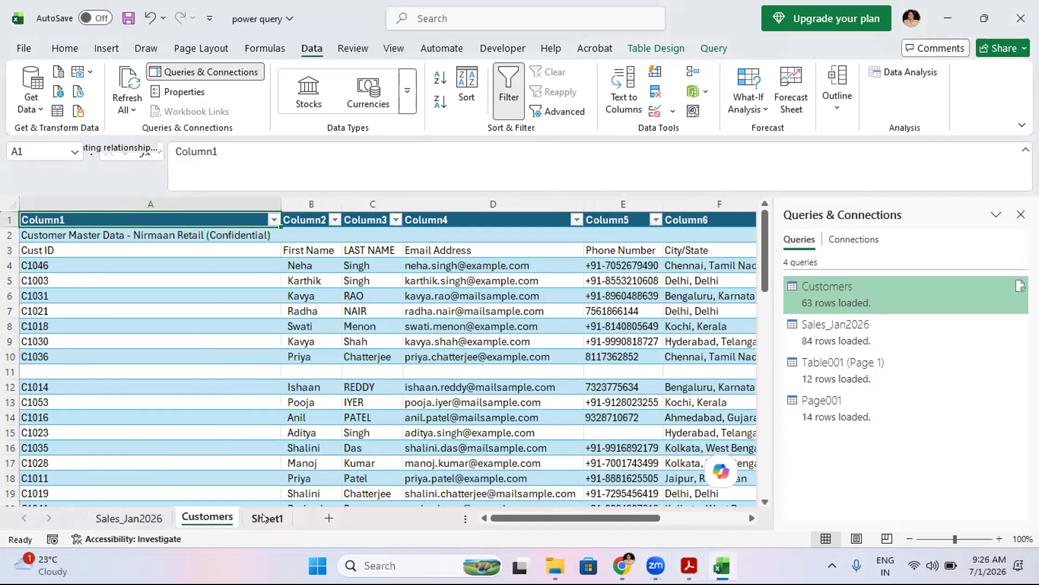
click(866, 382)
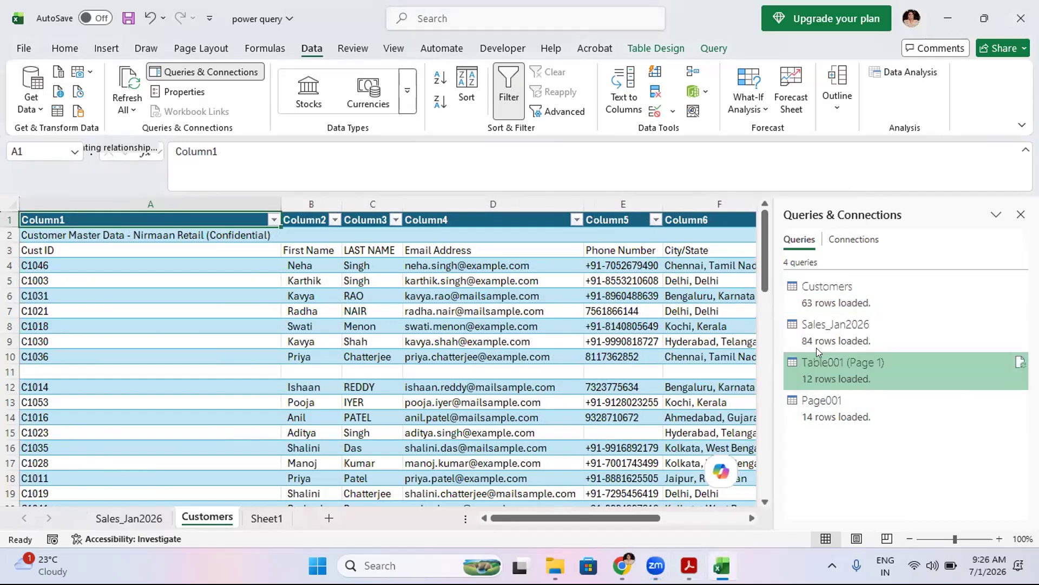
mouse_move(822, 366)
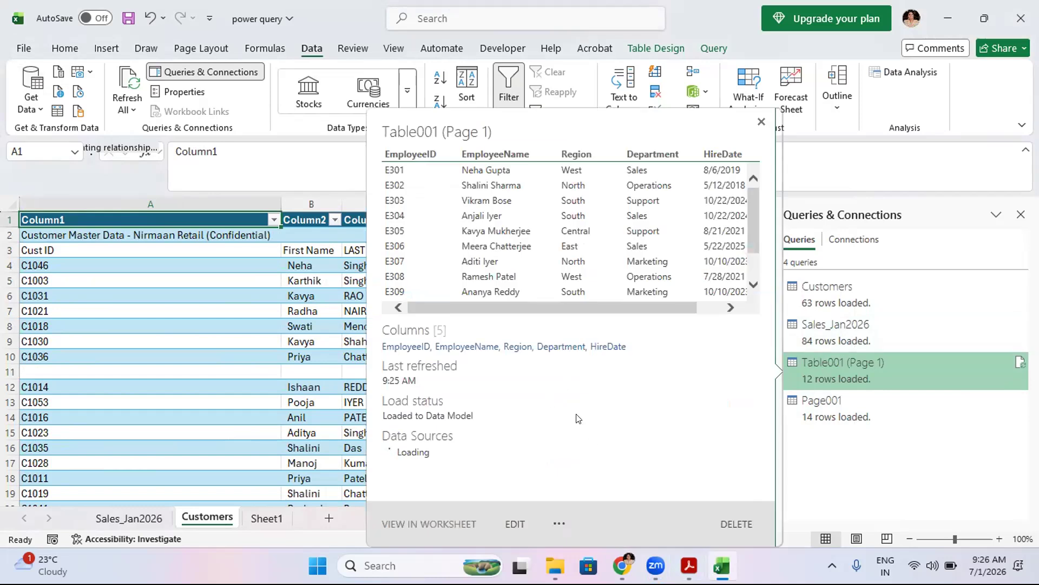
click(239, 340)
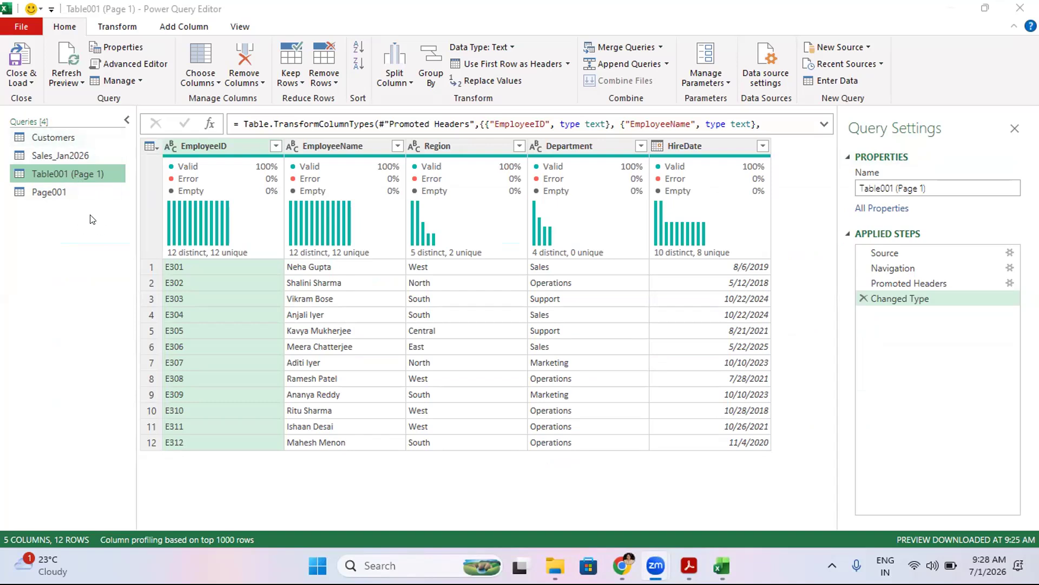
- Remove blank rows from the Customers query
click(50, 130)
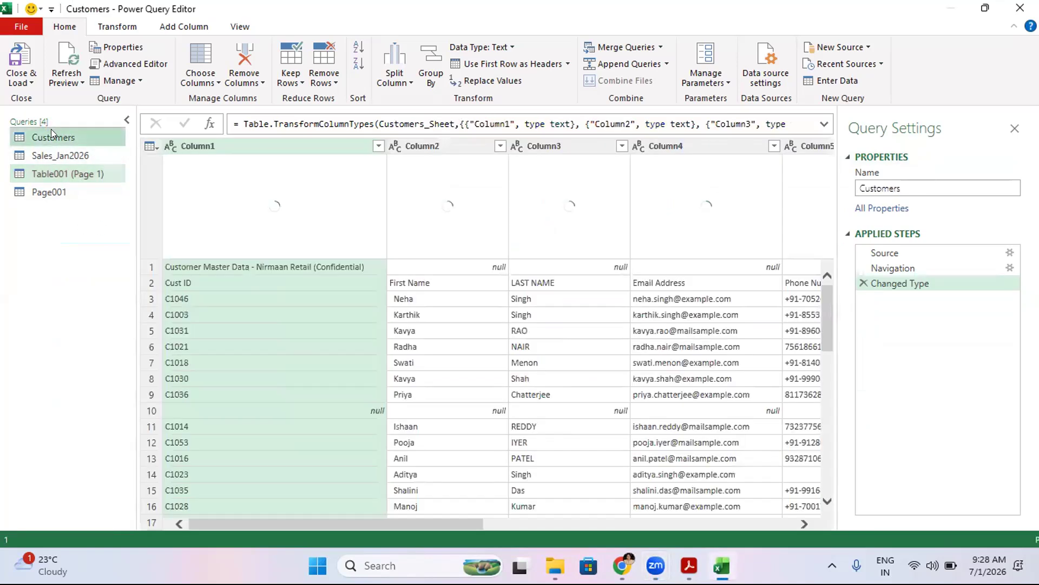
click(150, 265)
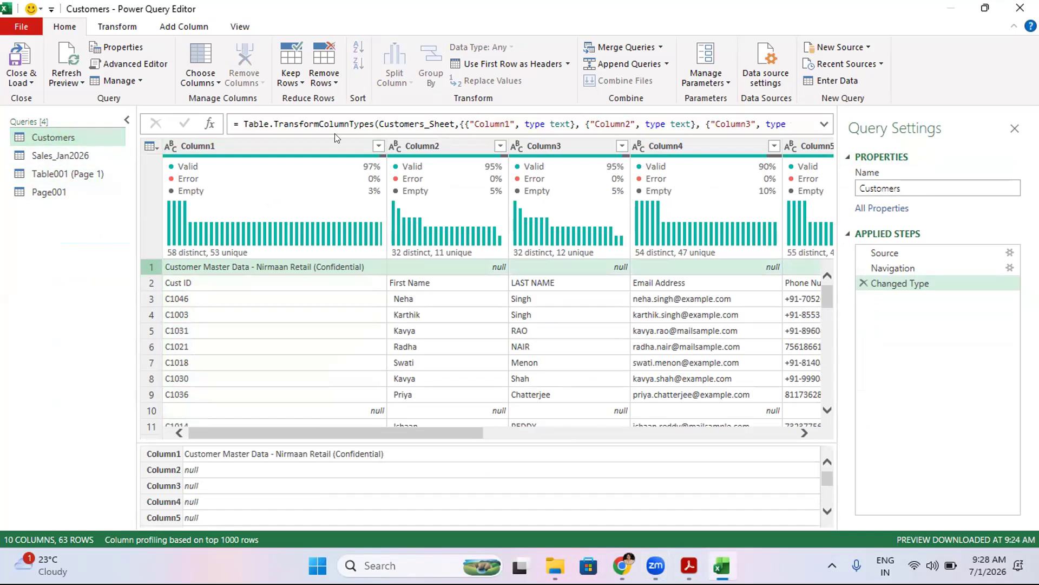
click(323, 76)
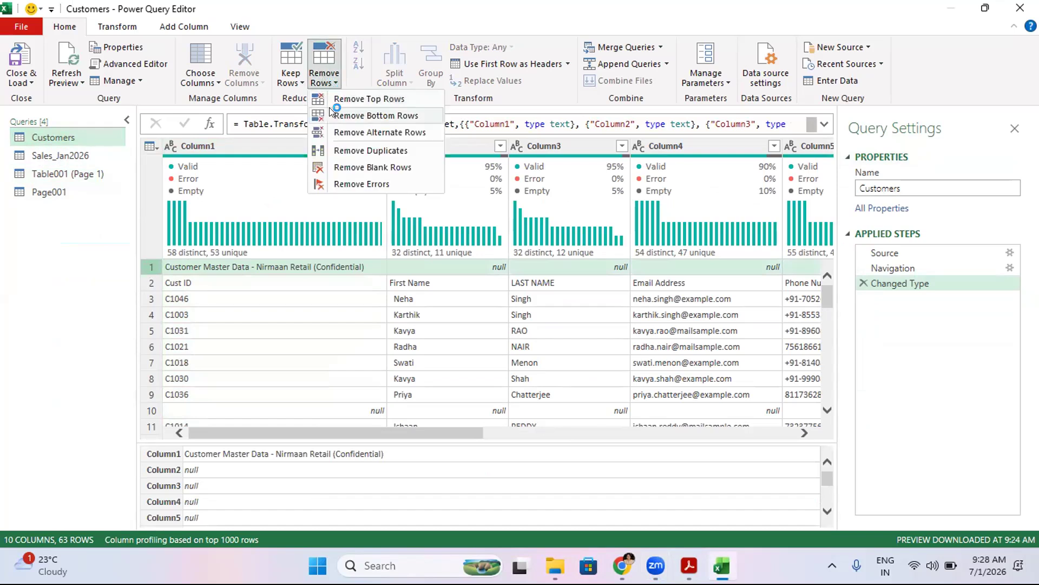
click(347, 167)
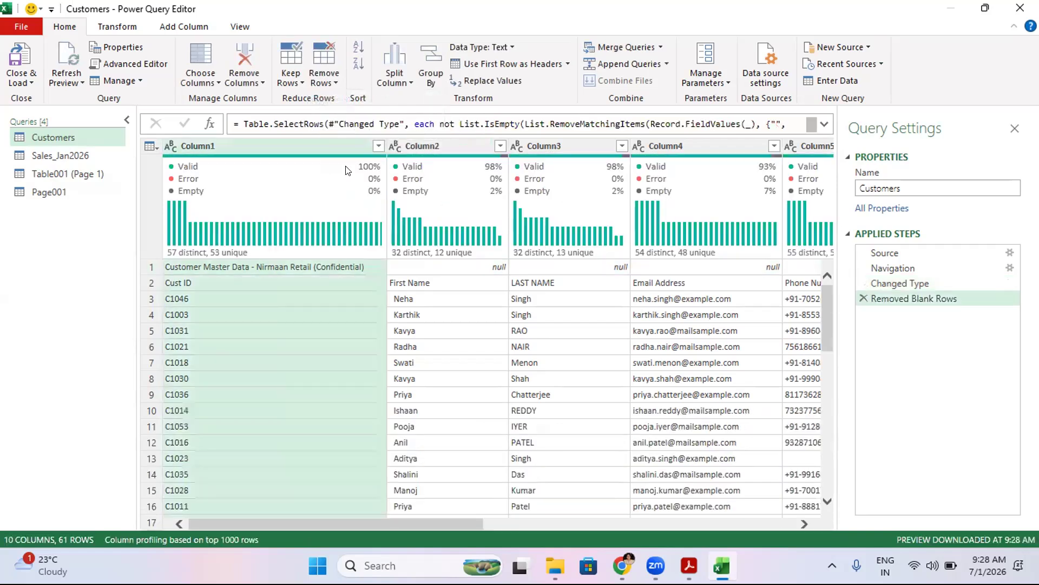
- Remove the top 2 rows from the Customers query and delete that Removed Top Rows step again
click(145, 265)
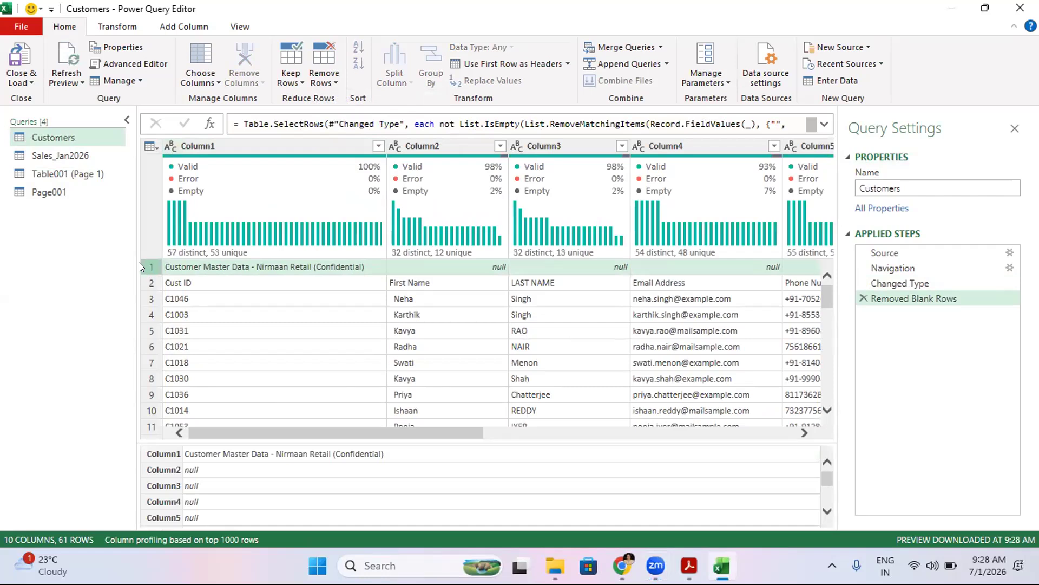
right_click(189, 270)
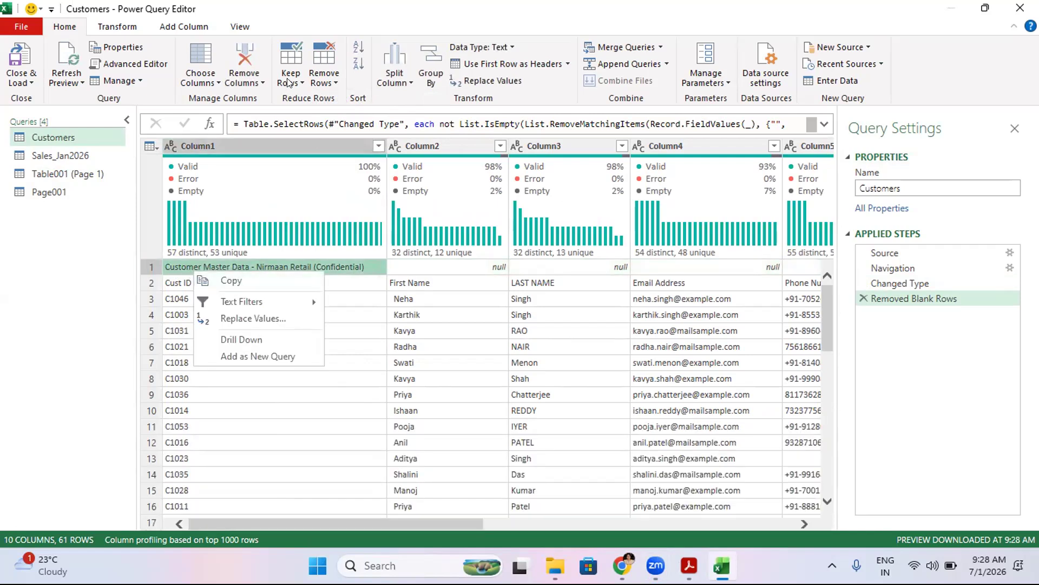
click(323, 76)
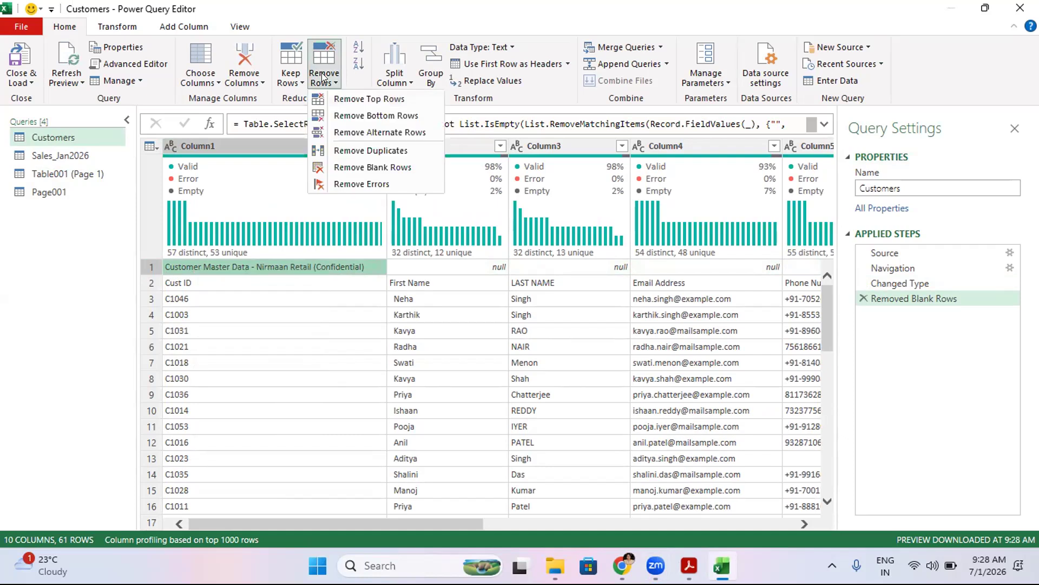
click(347, 99)
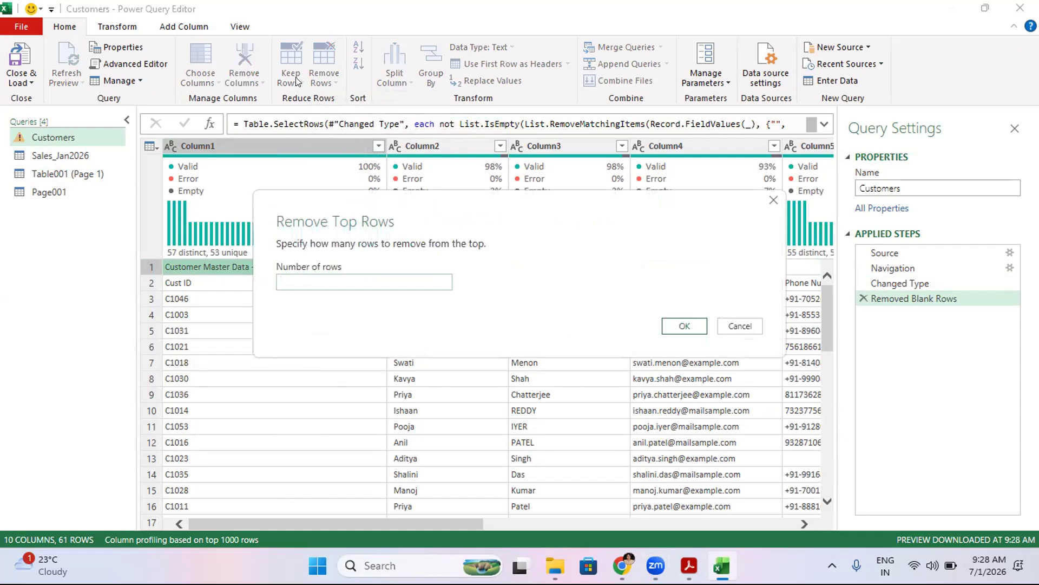
text(2)
click(677, 326)
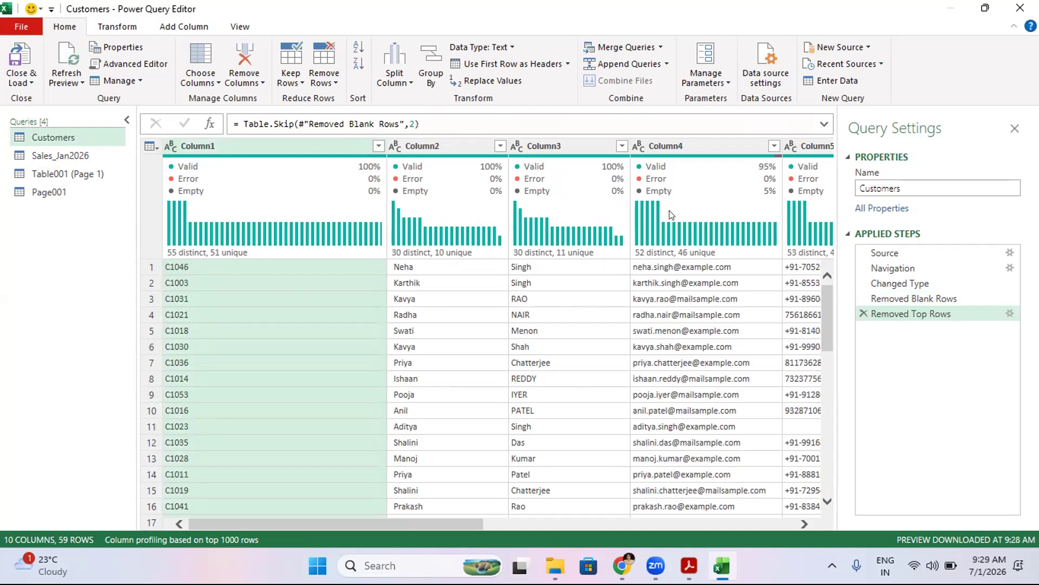
click(903, 300)
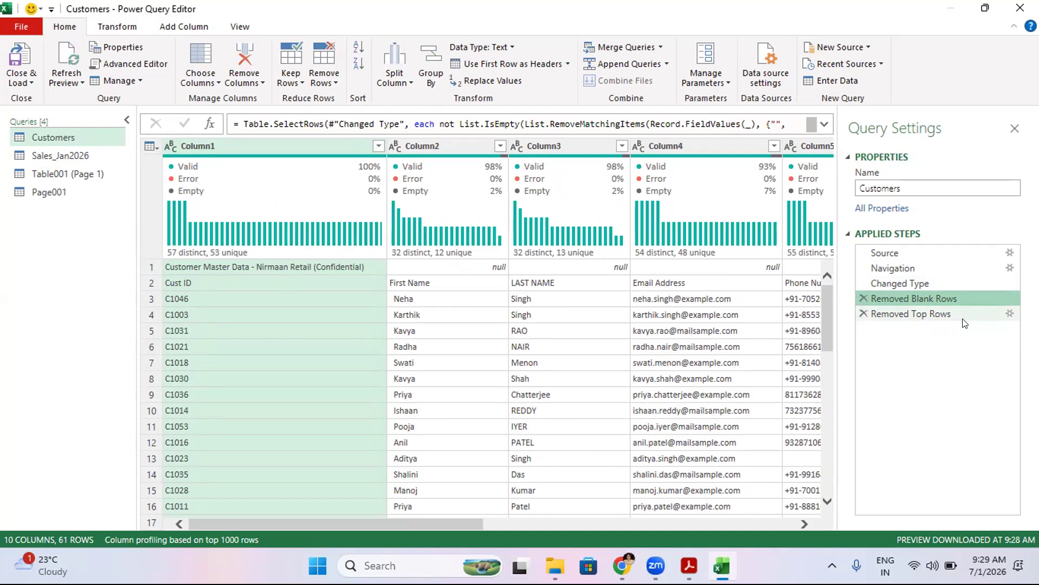
click(864, 314)
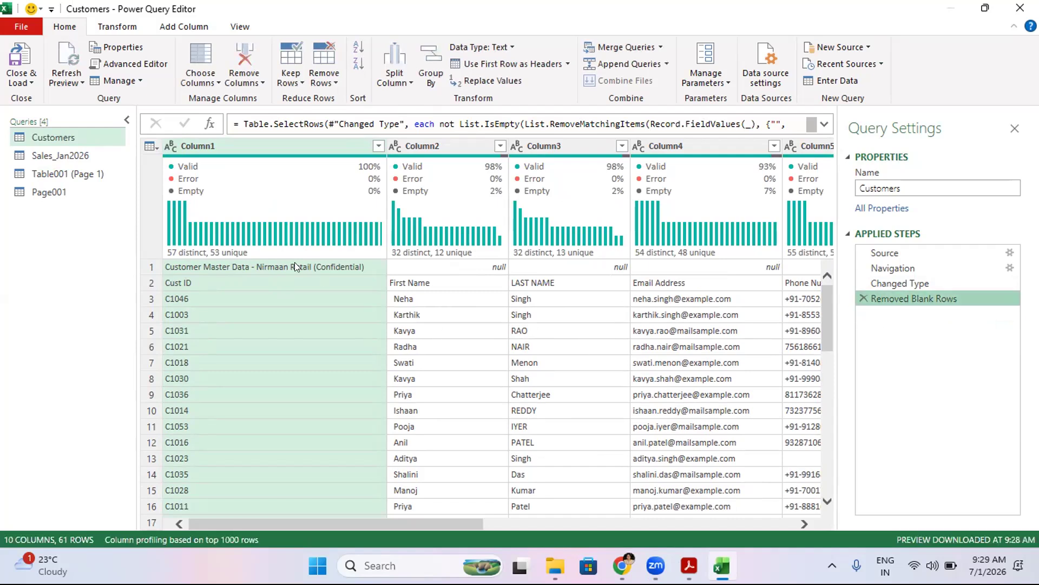
- Remove the top 1 row from Customers and use the first row as headers
click(321, 81)
click(349, 102)
text(1)
click(685, 326)
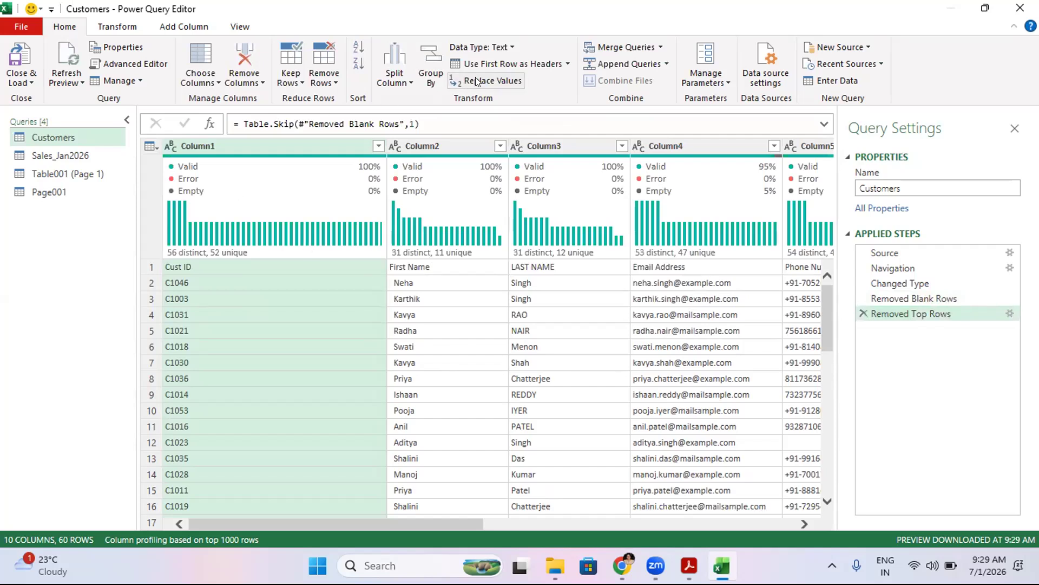
click(502, 65)
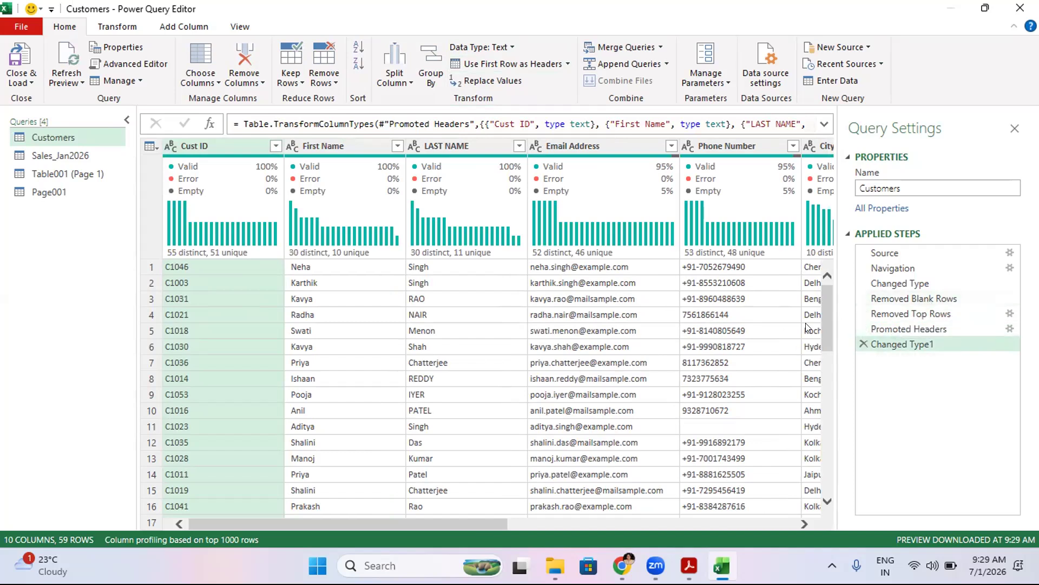
- Scroll through the Customers rows and the Sales_Jan2026 columns to review the data
scroll(821, 308, down, 3)
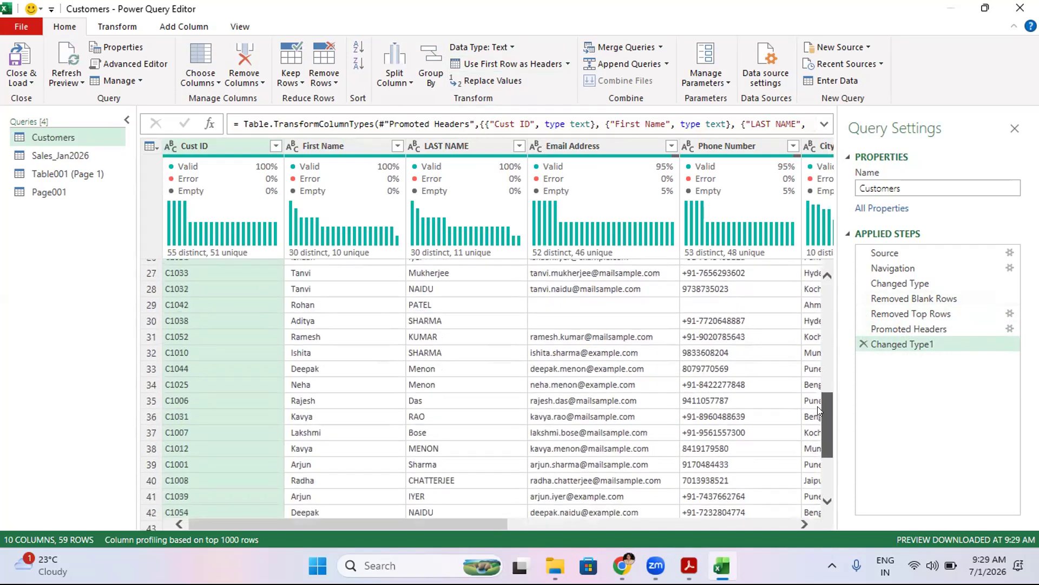
drag(818, 301, 818, 268)
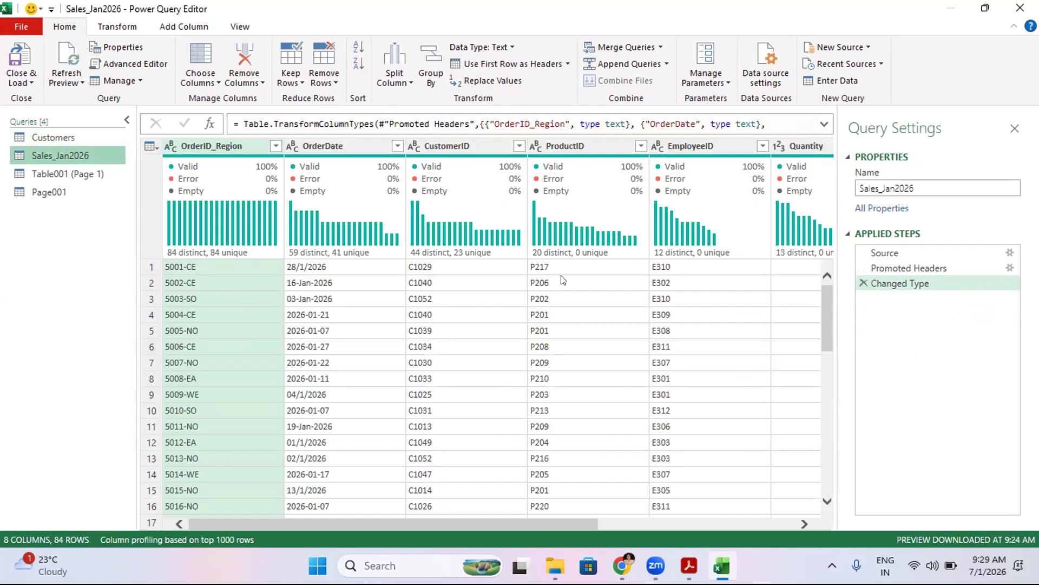
drag(454, 523, 685, 525)
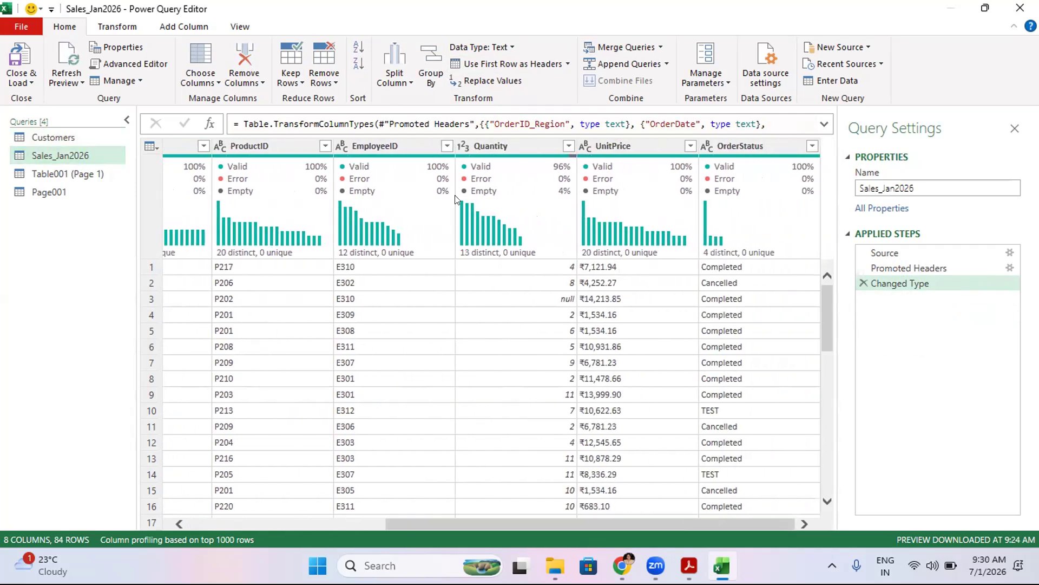
- Turn off the column distribution and column quality previews and switch both back on
click(240, 27)
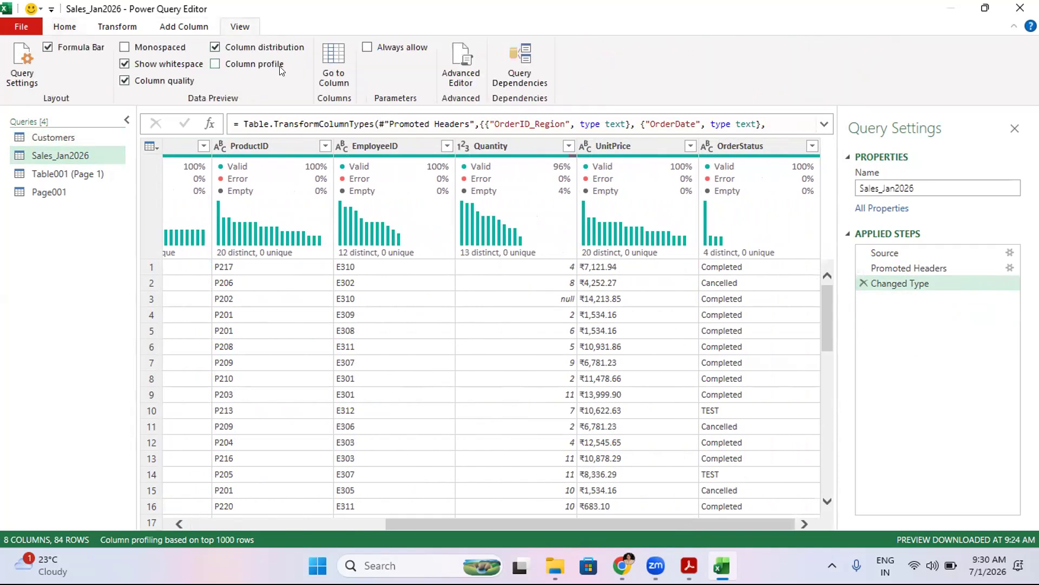
click(215, 47)
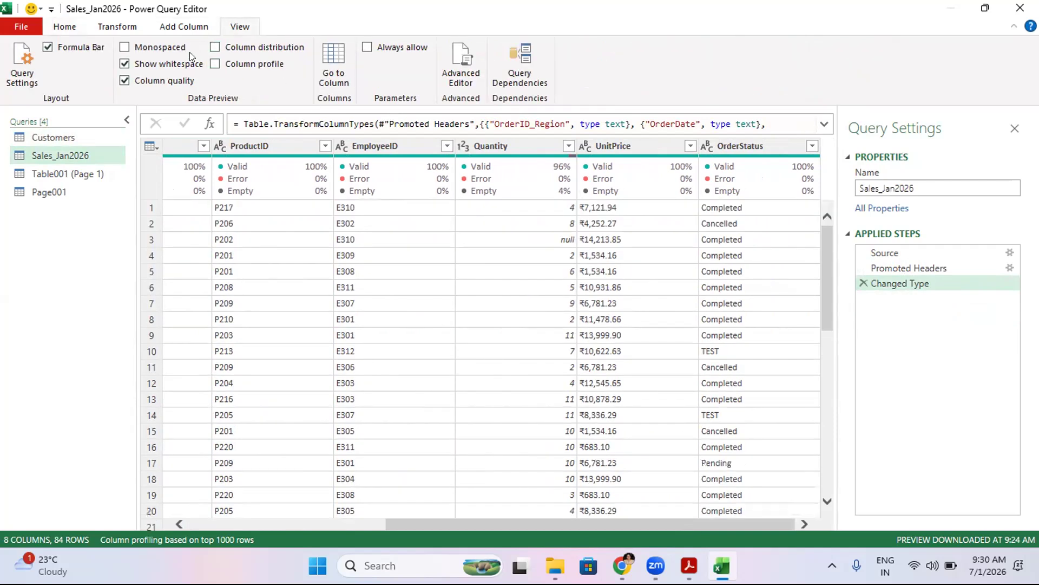
click(125, 80)
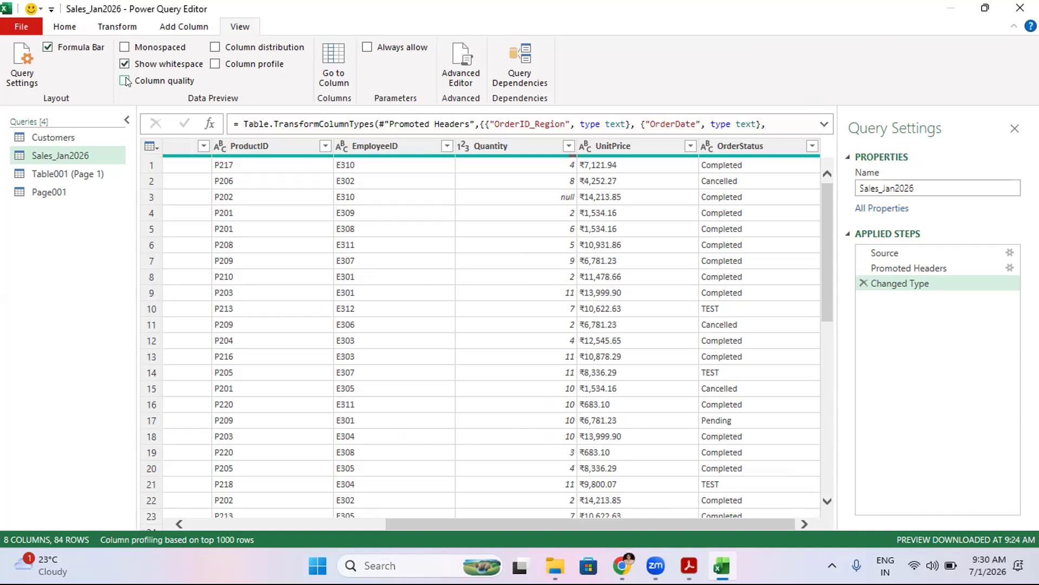
click(125, 81)
click(215, 47)
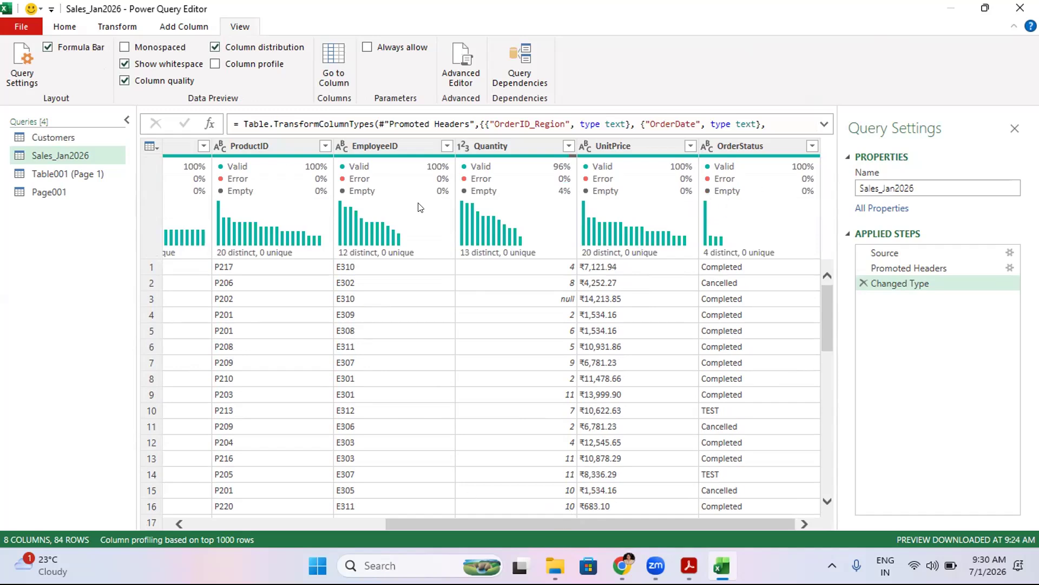
- Inspect an EmployeeID cell value in Sales_Jan2026, then open the Table001 (Page 1) and Page001 queries
click(386, 426)
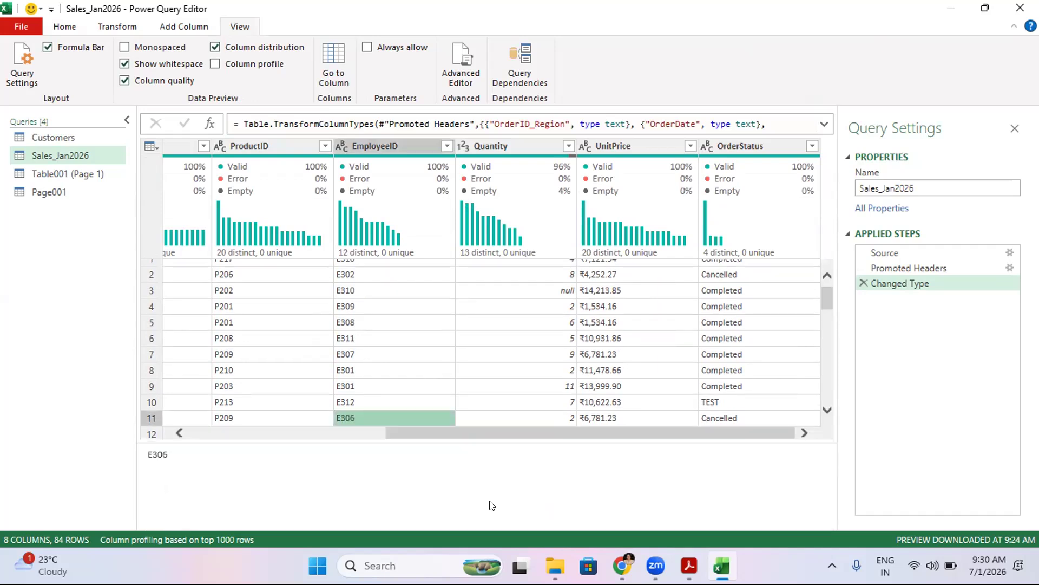
drag(461, 432, 141, 390)
click(31, 174)
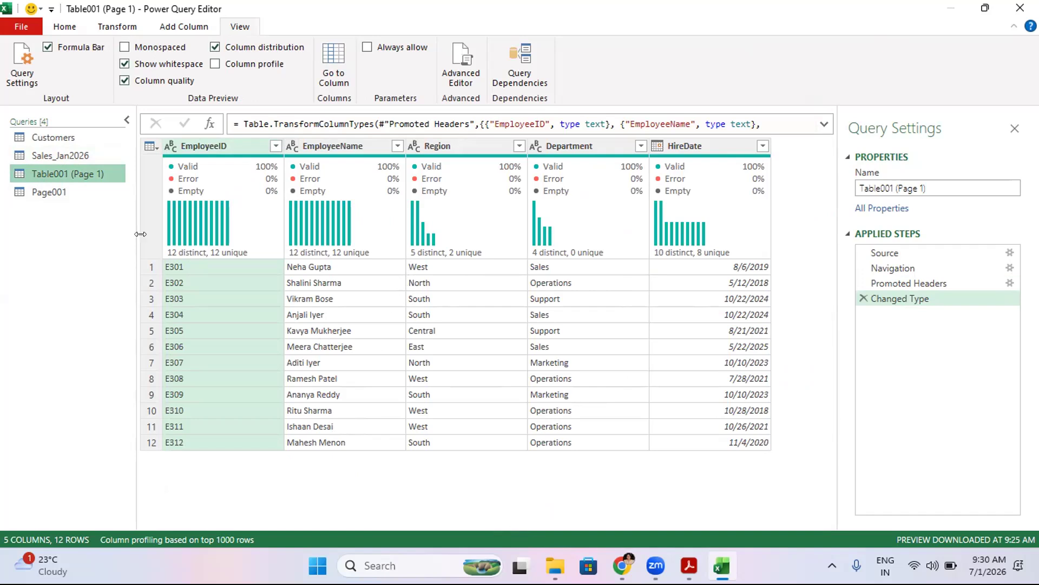
click(44, 191)
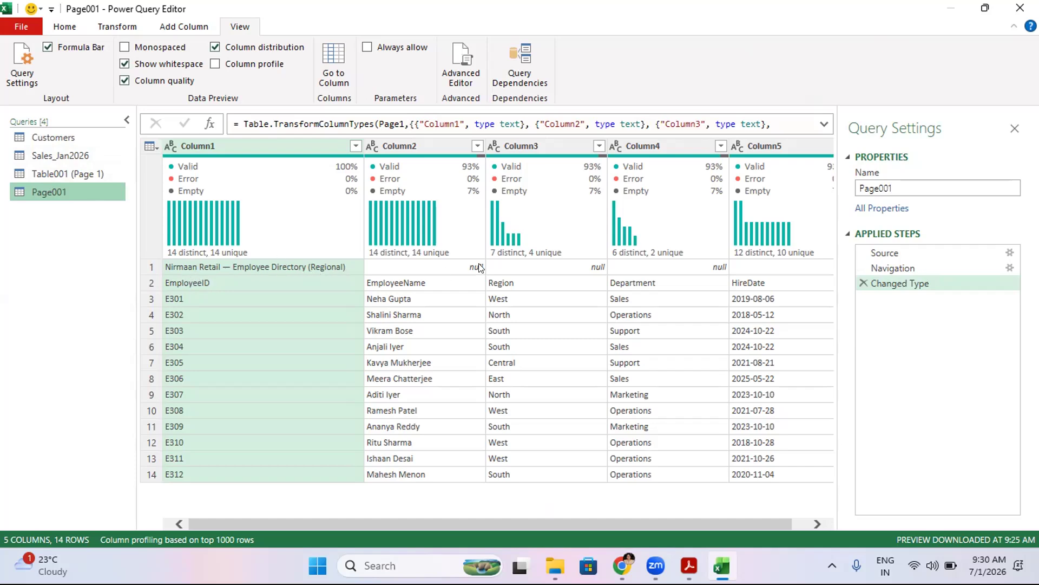
- Remove the top 1 row from the Page001 query and use the first row as headers
click(123, 26)
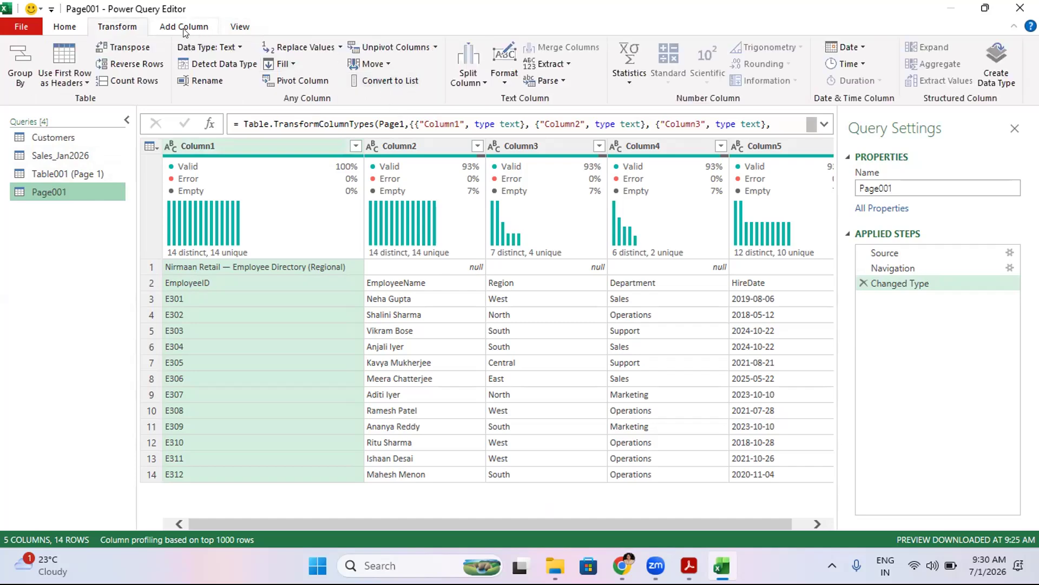
click(65, 29)
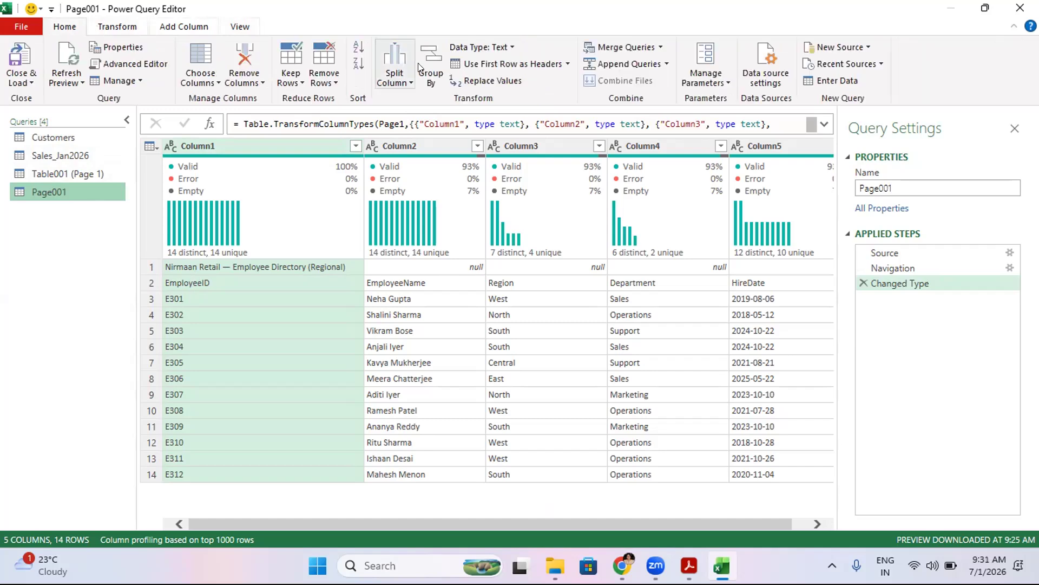
click(330, 75)
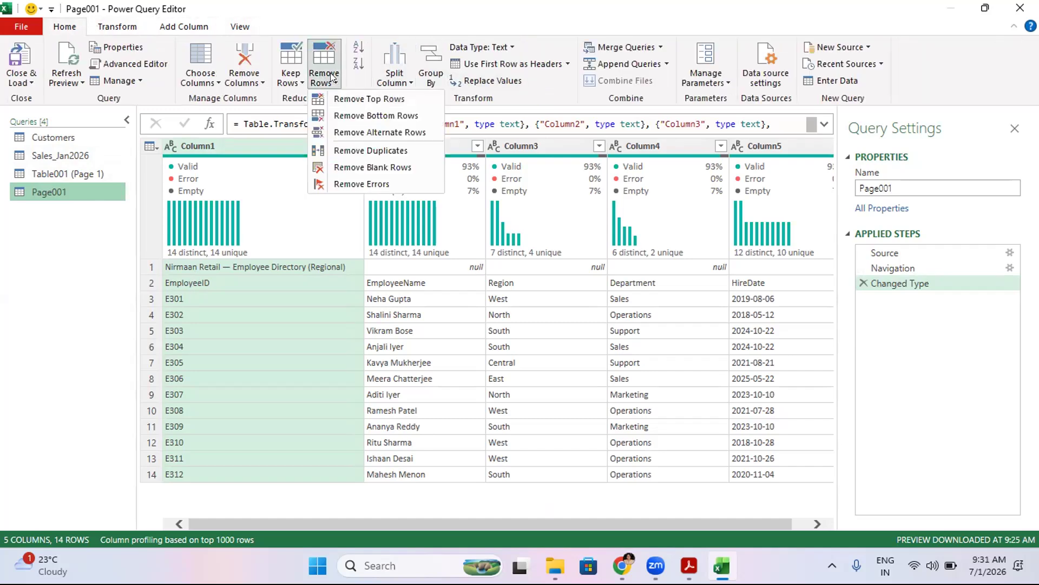
click(367, 100)
text(1)
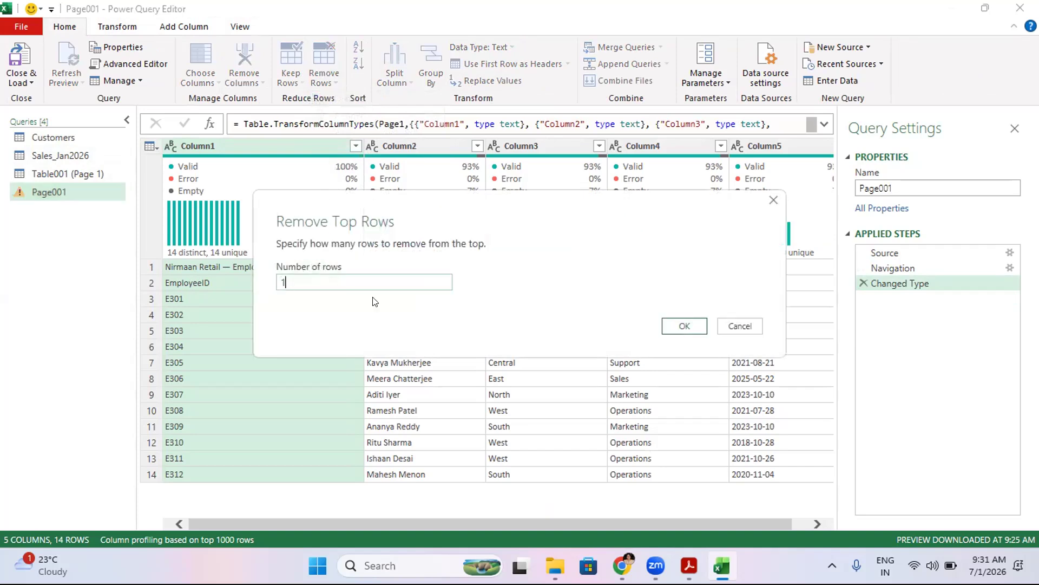
click(681, 327)
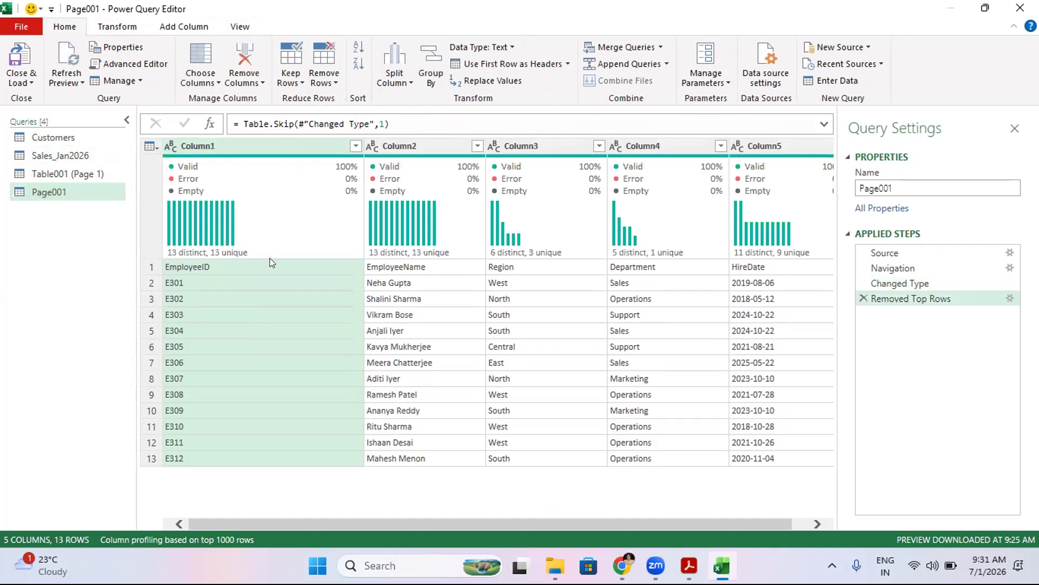
click(550, 66)
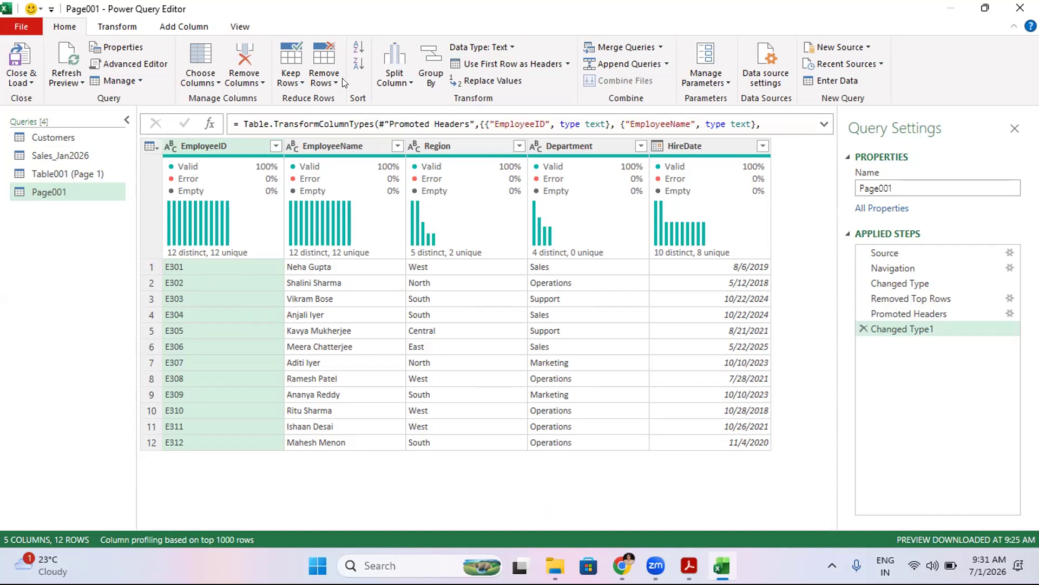
- Remove the EmployeeID column from Page001 and delete that Removed Columns step again
click(236, 81)
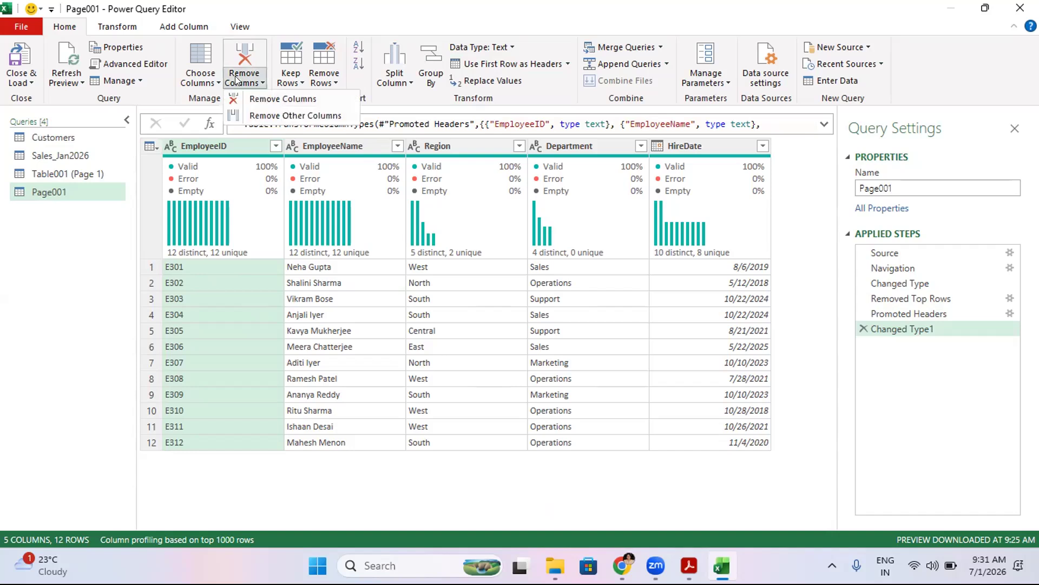
click(259, 98)
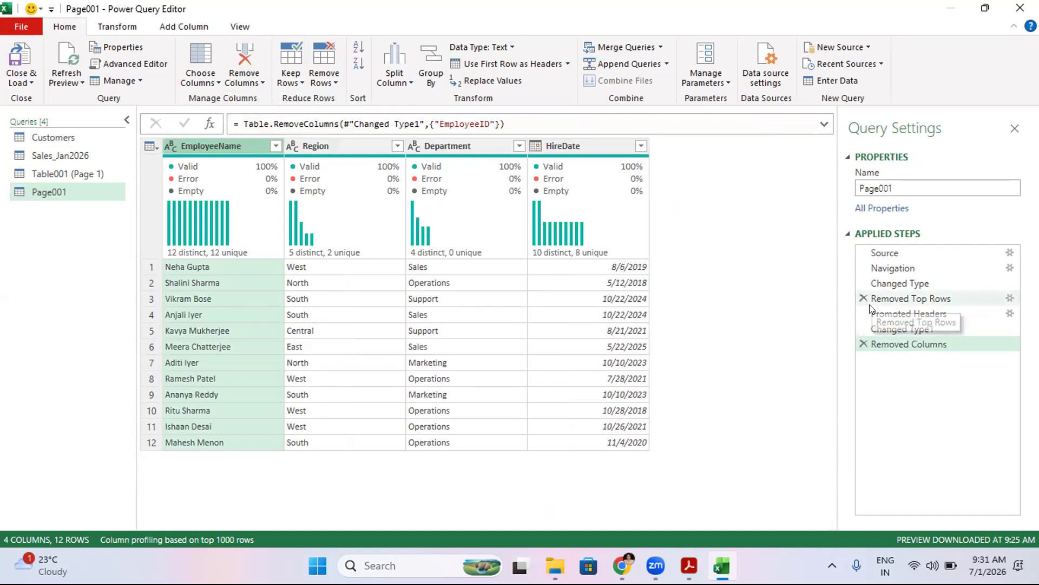
click(864, 343)
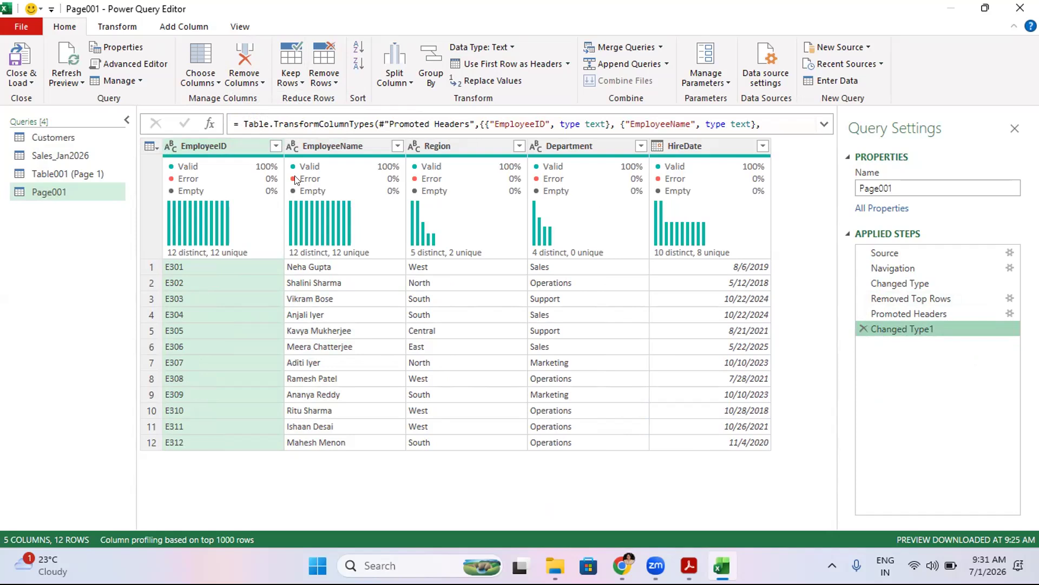
- Close the Power Query Editor and load the queries into the workbook
drag(890, 254, 892, 278)
click(15, 67)
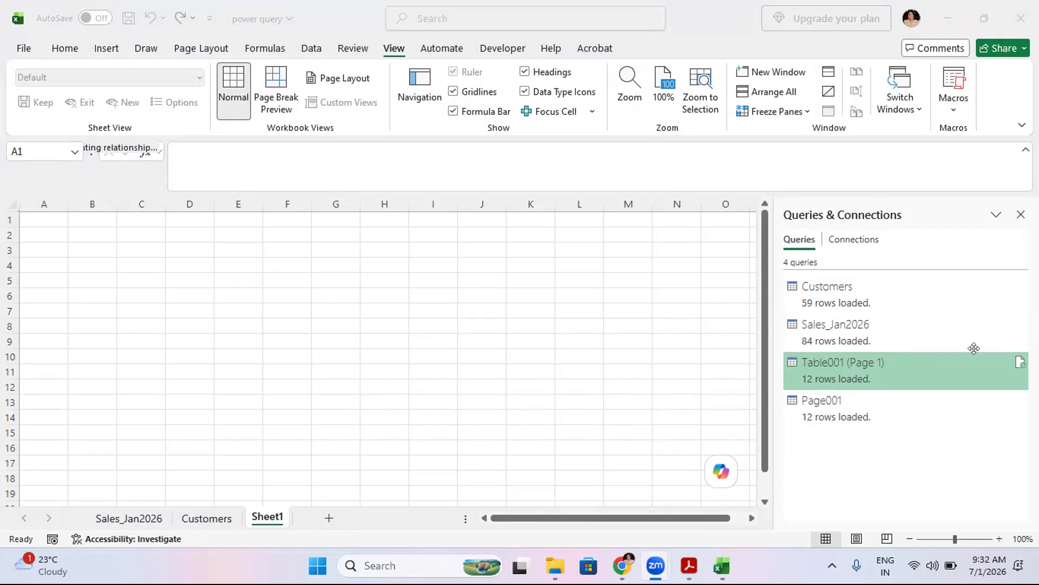
- Load the Page001 query as a table into the worksheet
click(849, 351)
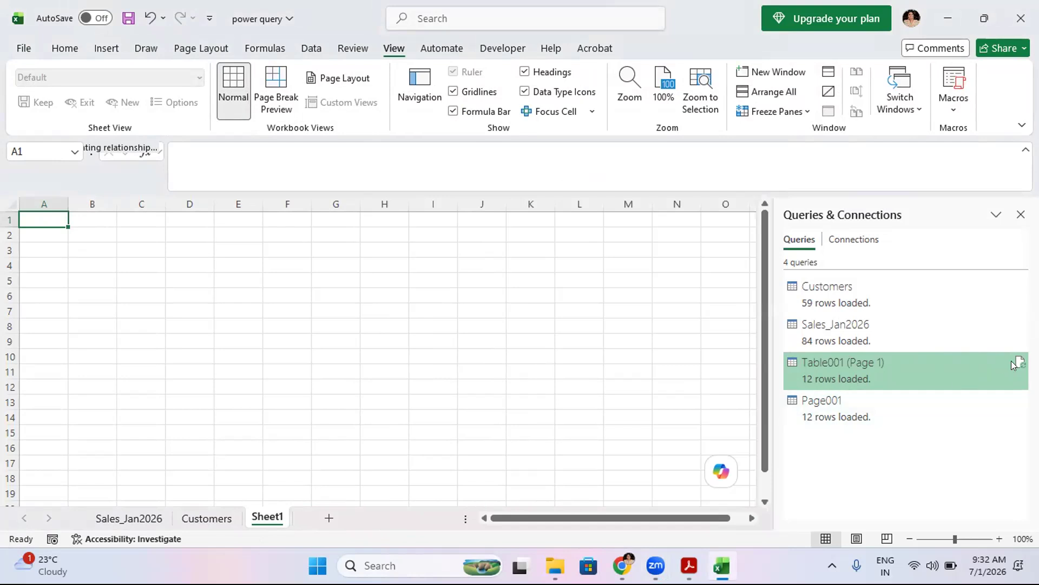
click(857, 410)
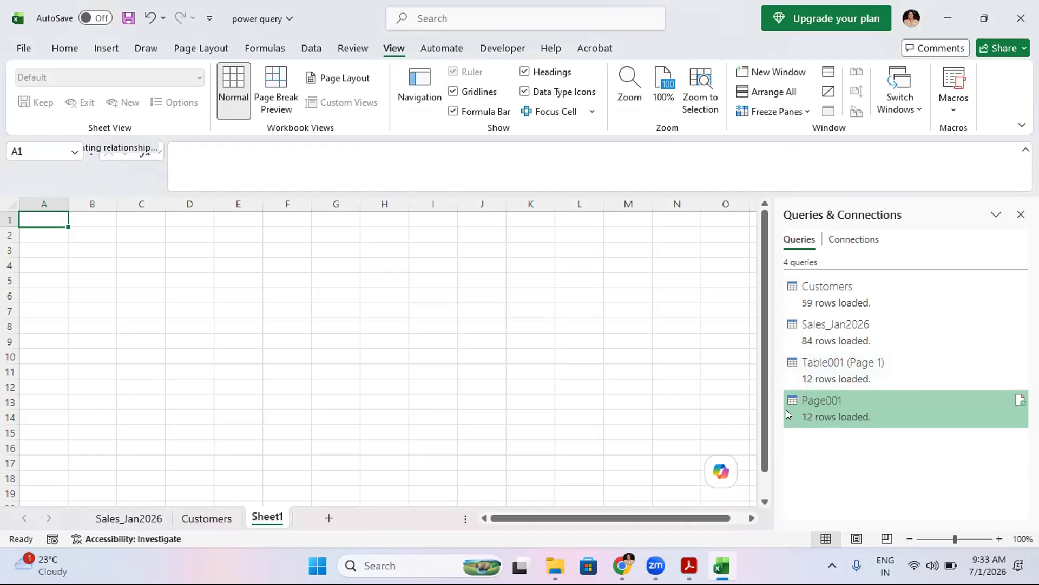
mouse_move(787, 396)
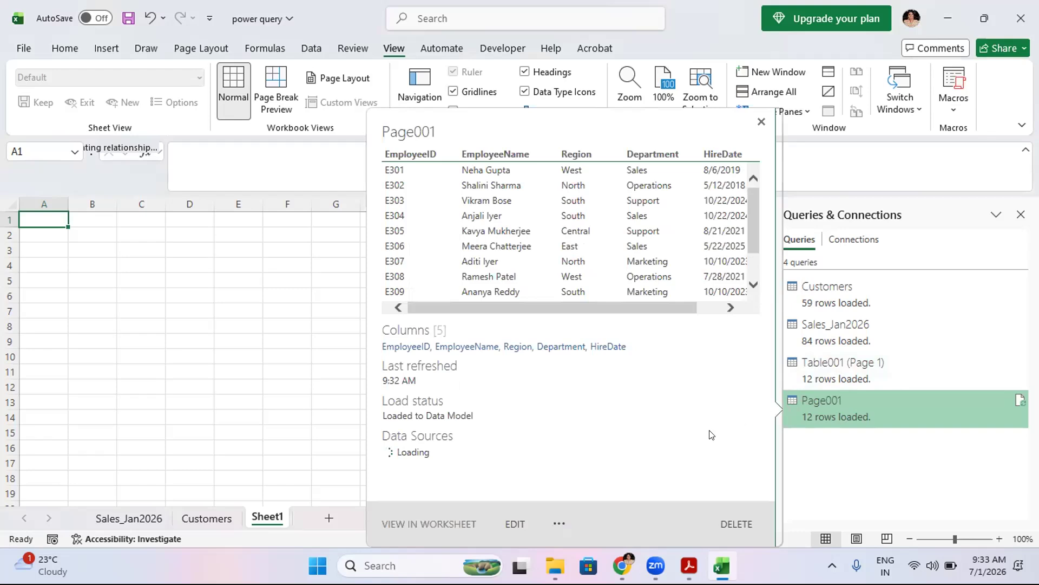
click(555, 520)
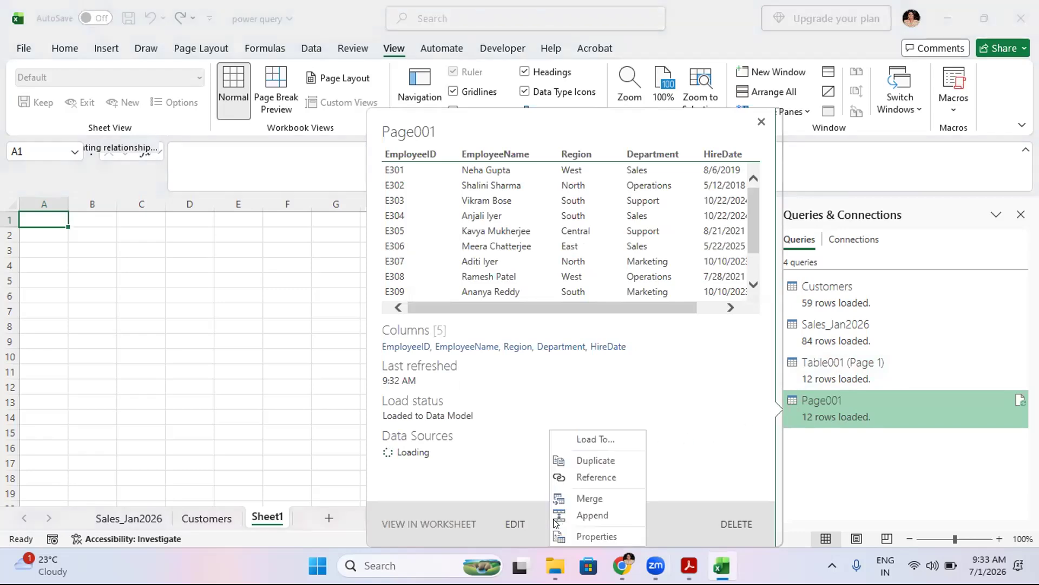
click(590, 441)
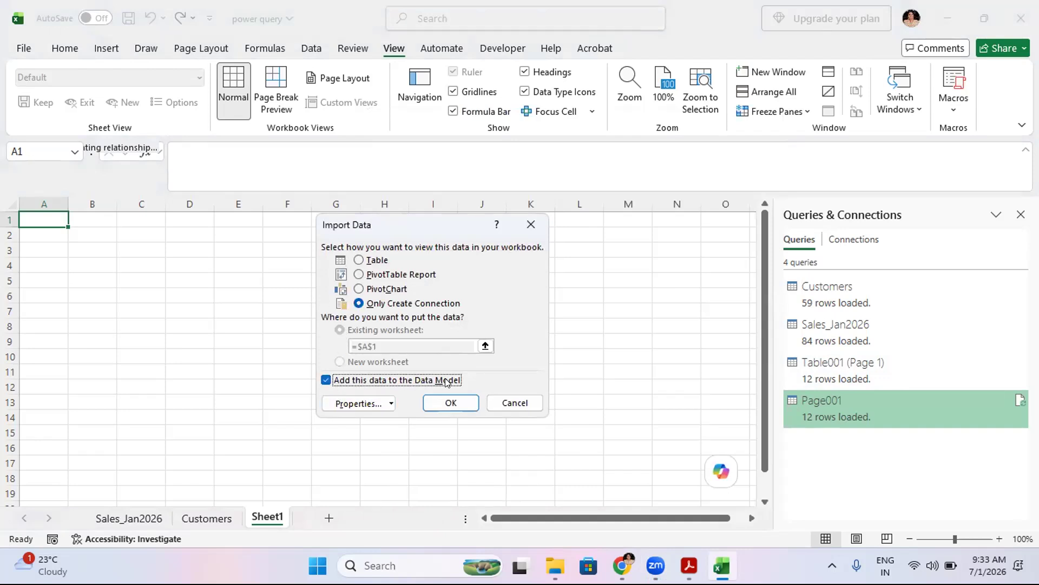
click(359, 260)
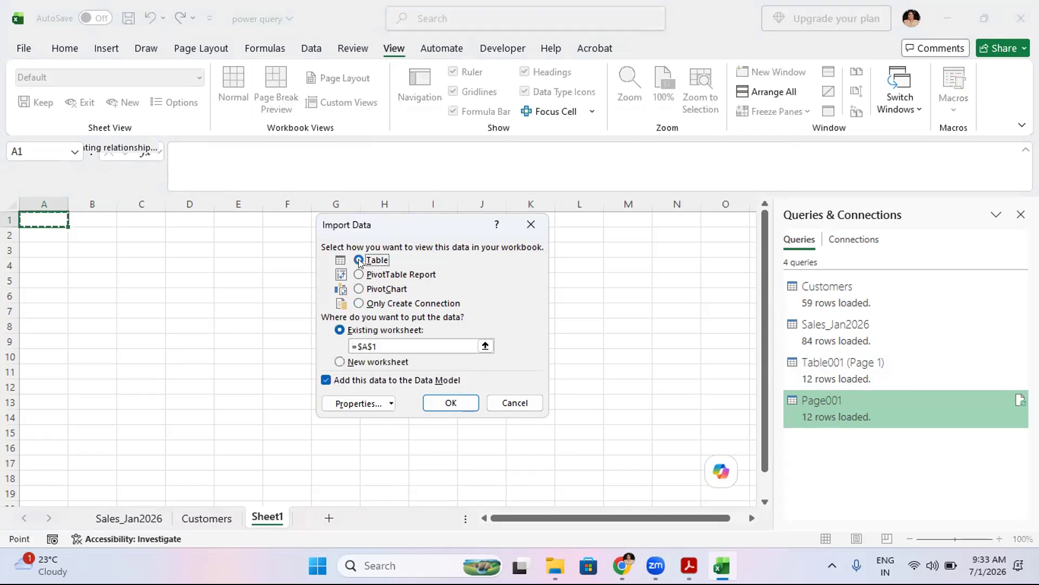
click(434, 409)
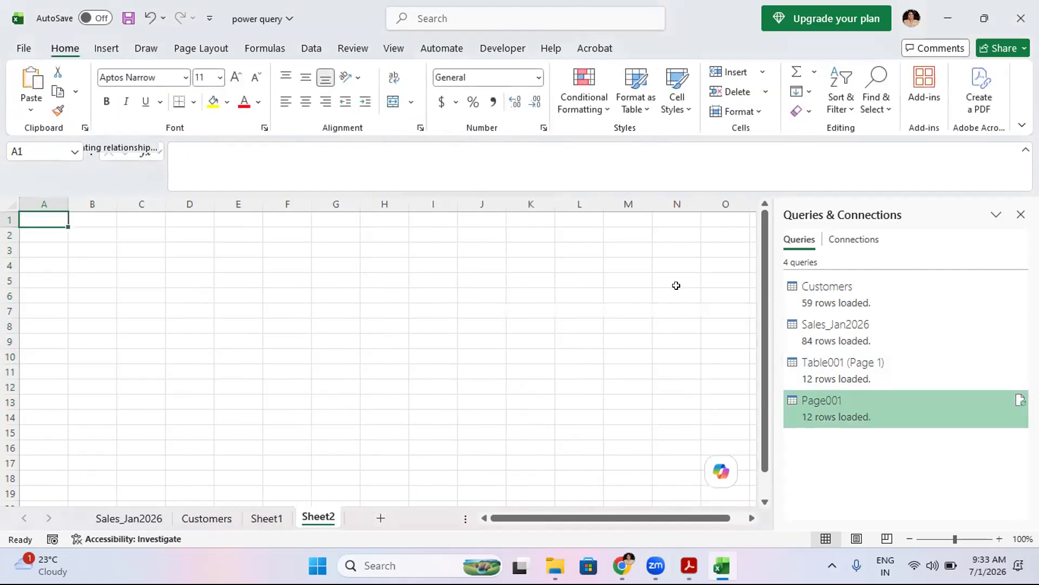
- Open the Table001 (Page 1) query for editing in the Power Query Editor
mouse_move(881, 368)
click(822, 367)
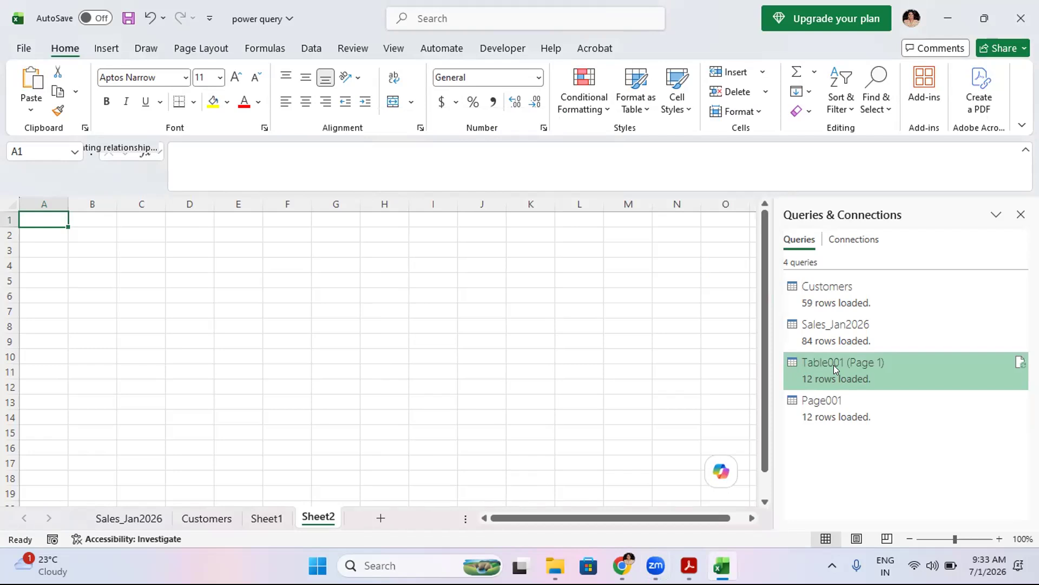
mouse_move(820, 403)
click(736, 504)
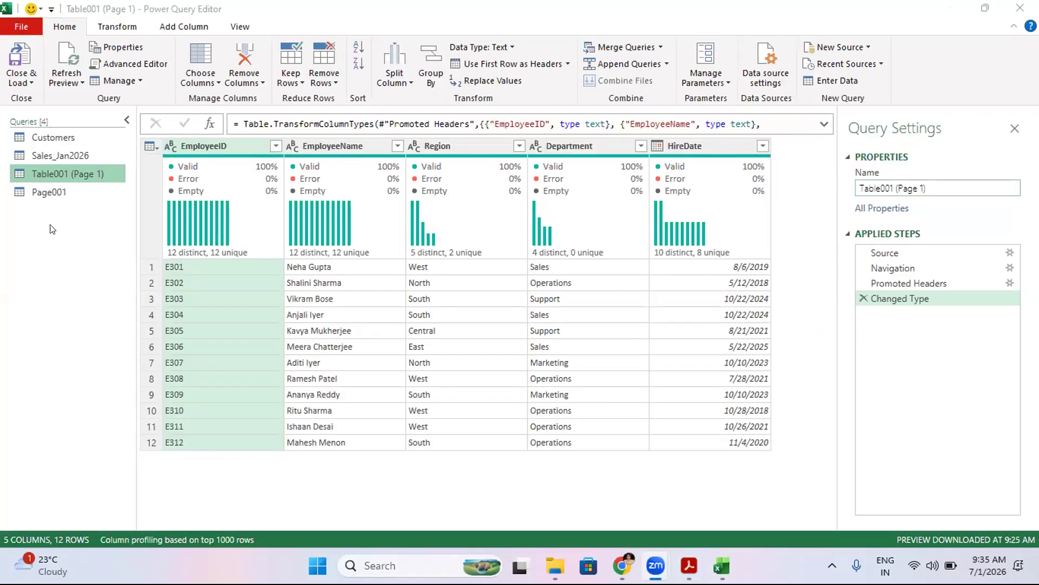
- Delete the Table001 (Page 1) query, then open the Page001 and Sales_Jan2026 queries
click(49, 192)
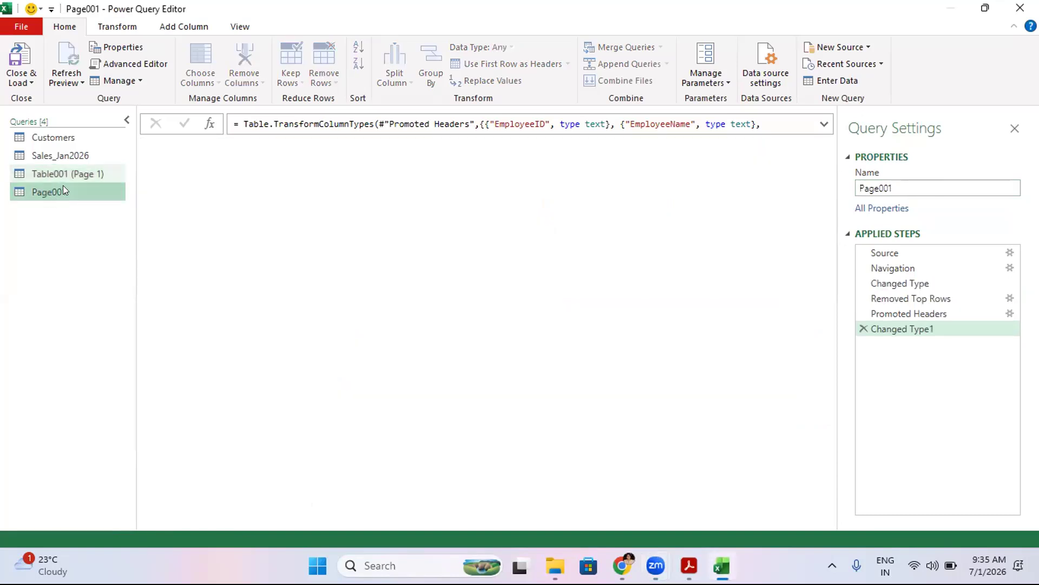
click(53, 171)
right_click(53, 171)
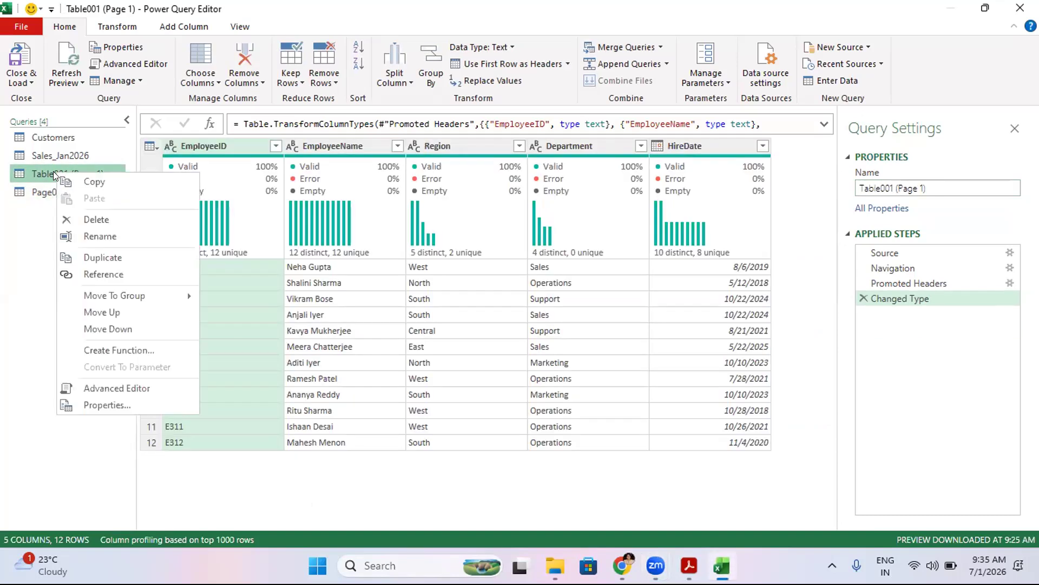
click(101, 223)
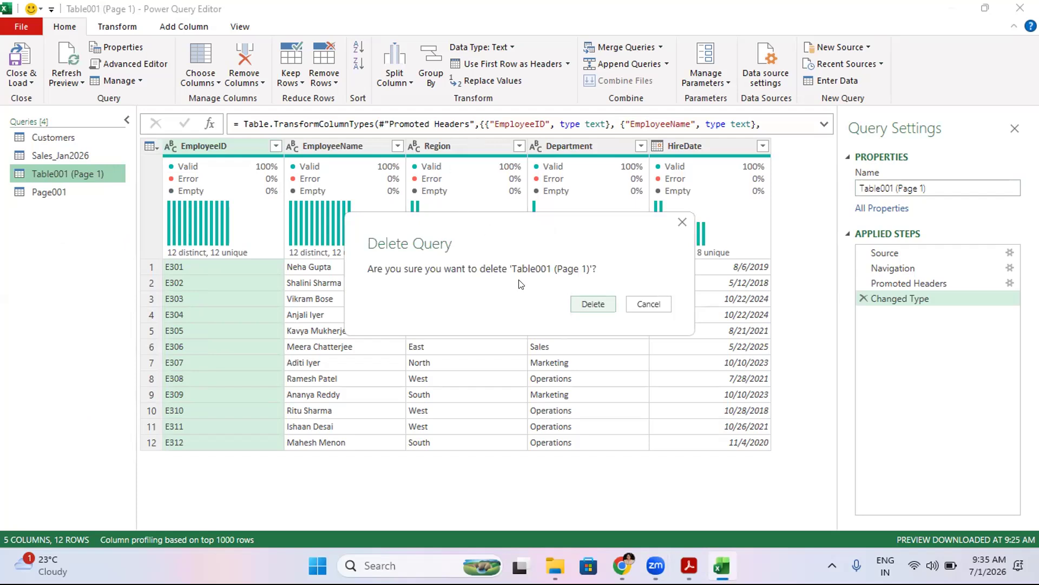
click(580, 307)
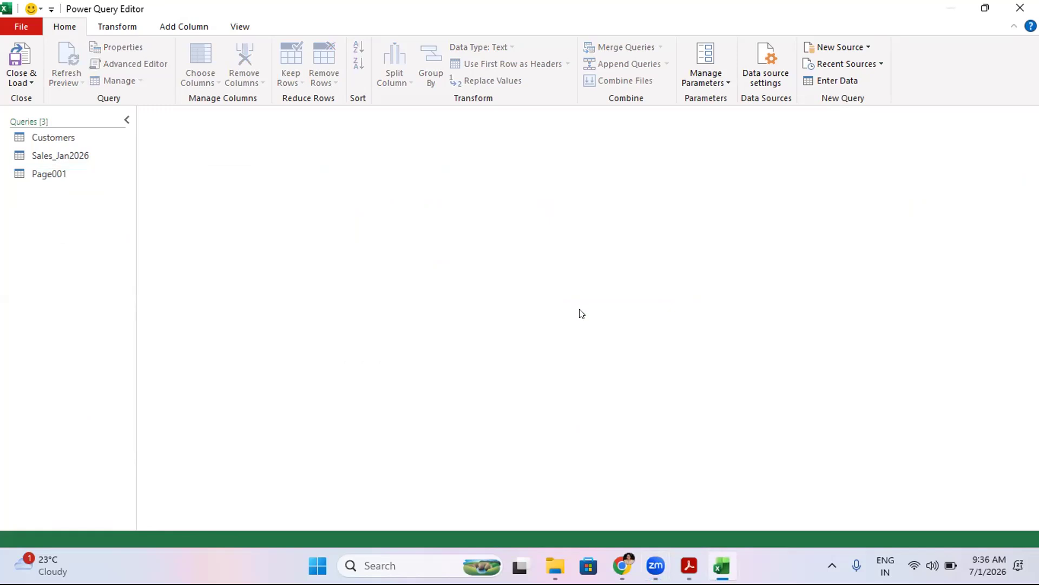
click(50, 175)
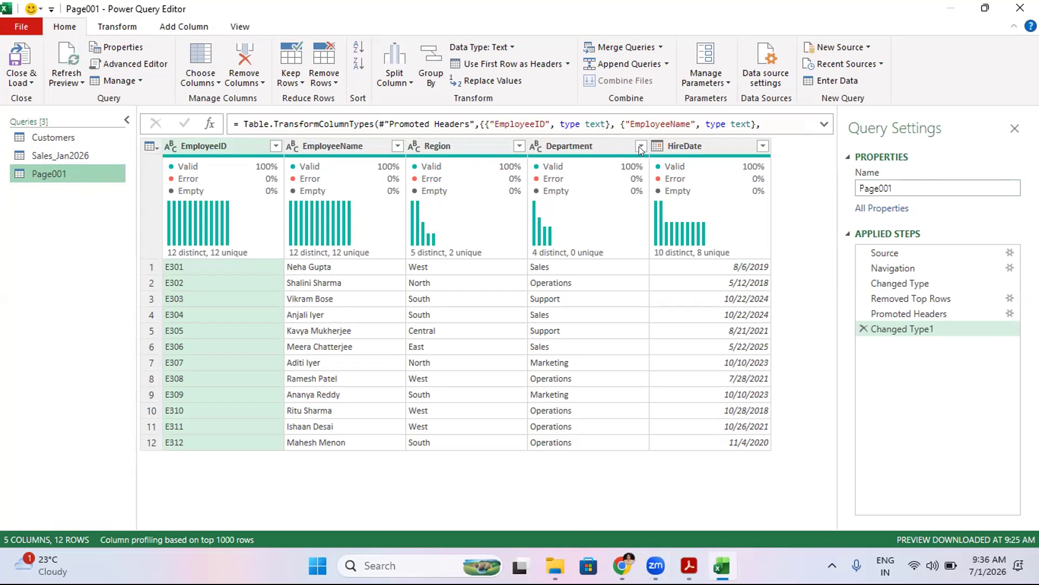
click(47, 157)
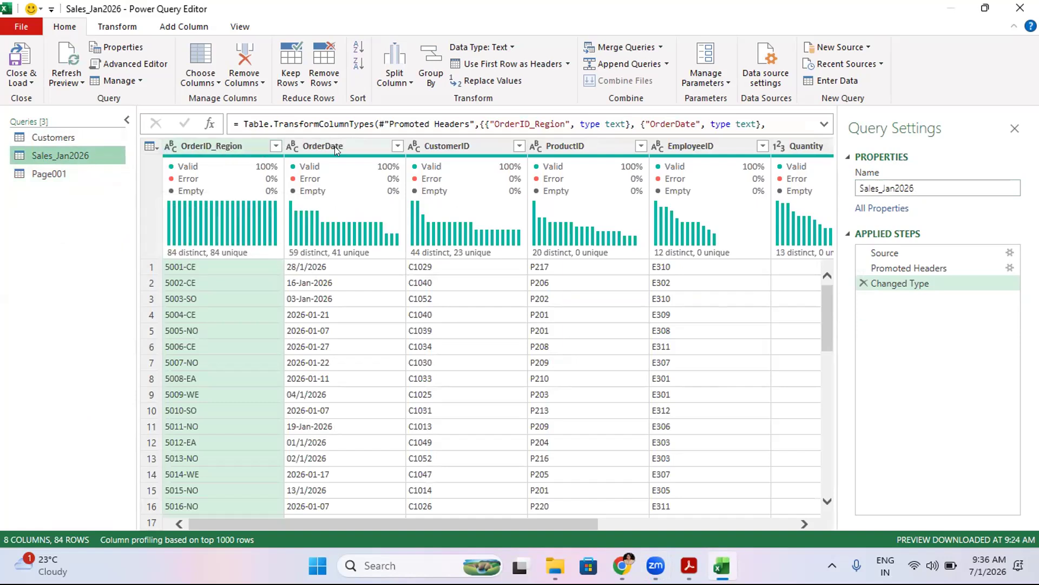
- Move the CustomerID column to the first position in the Sales_Jan2026 query
click(479, 148)
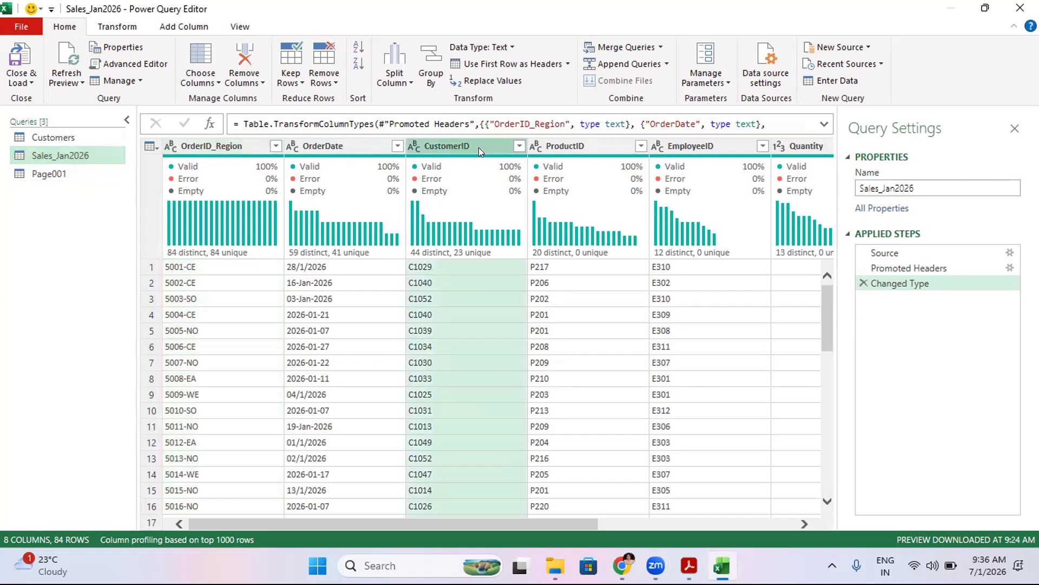
drag(479, 147, 220, 147)
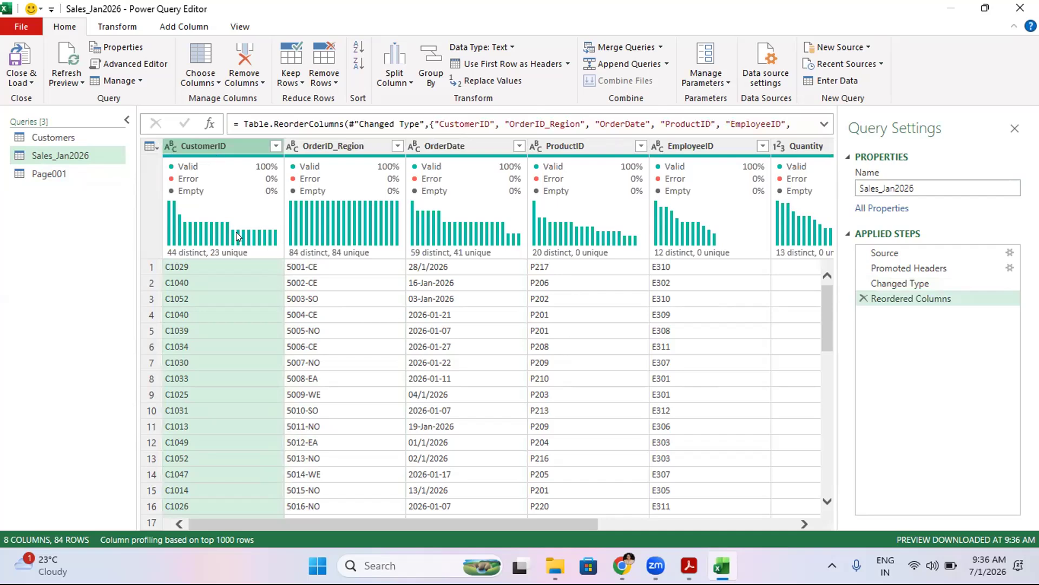
- Open the Customers query and rename its Cust ID column to CustomerID
click(61, 135)
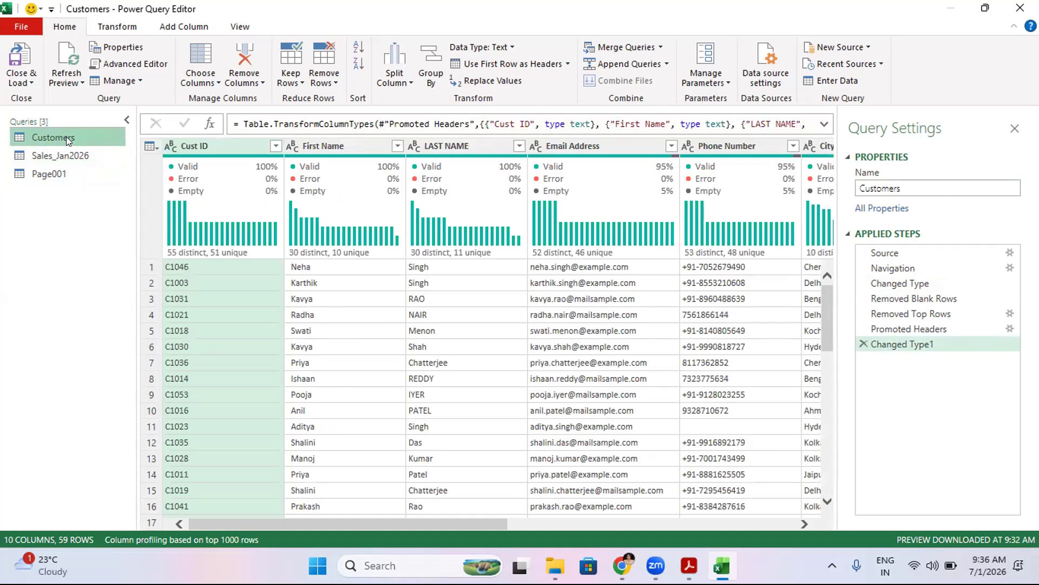
right_click(220, 147)
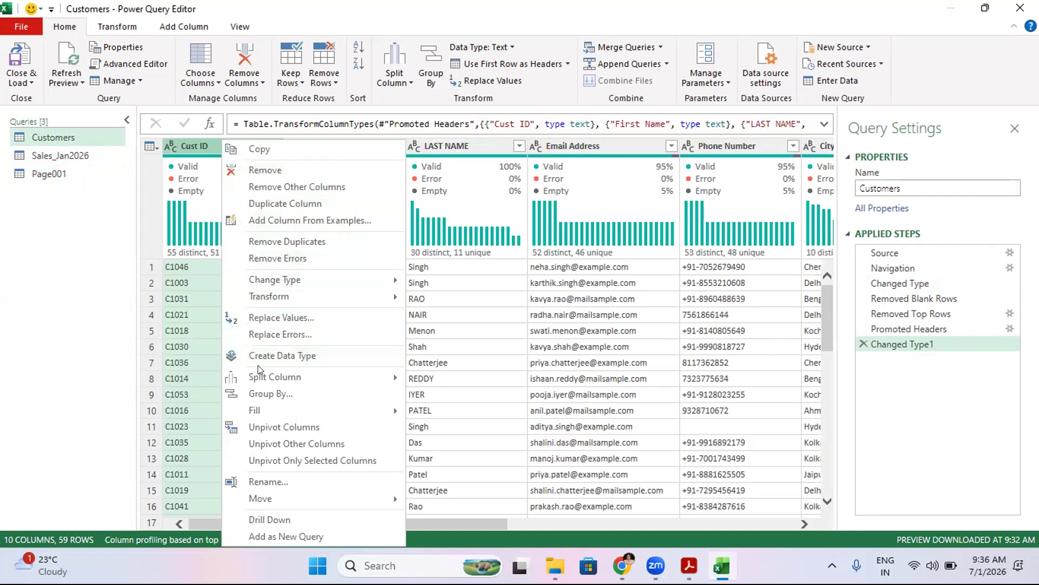
click(247, 482)
click(228, 142)
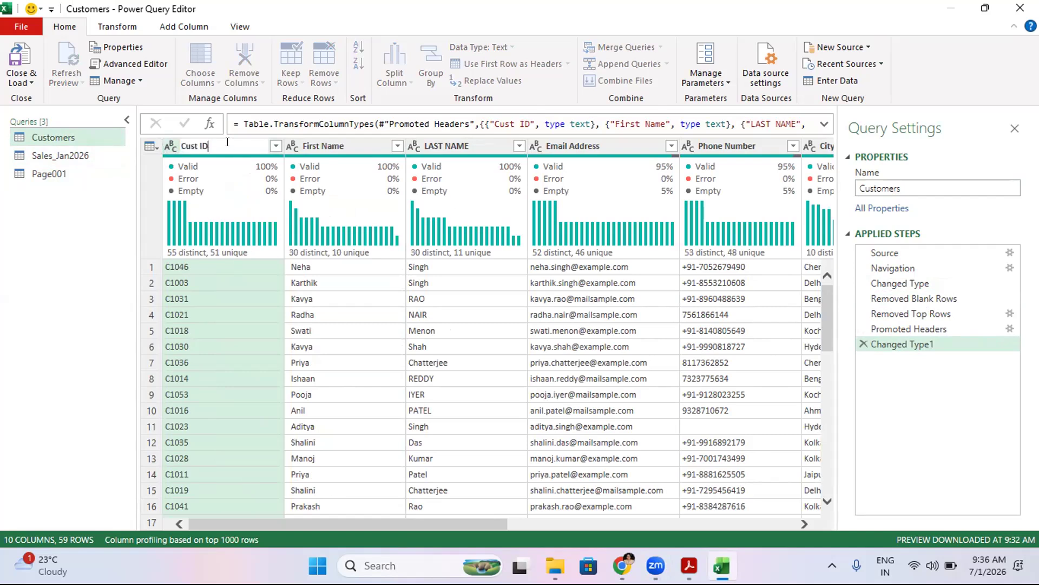
key(Left)
key(Left)
text(omer)
key(Return)
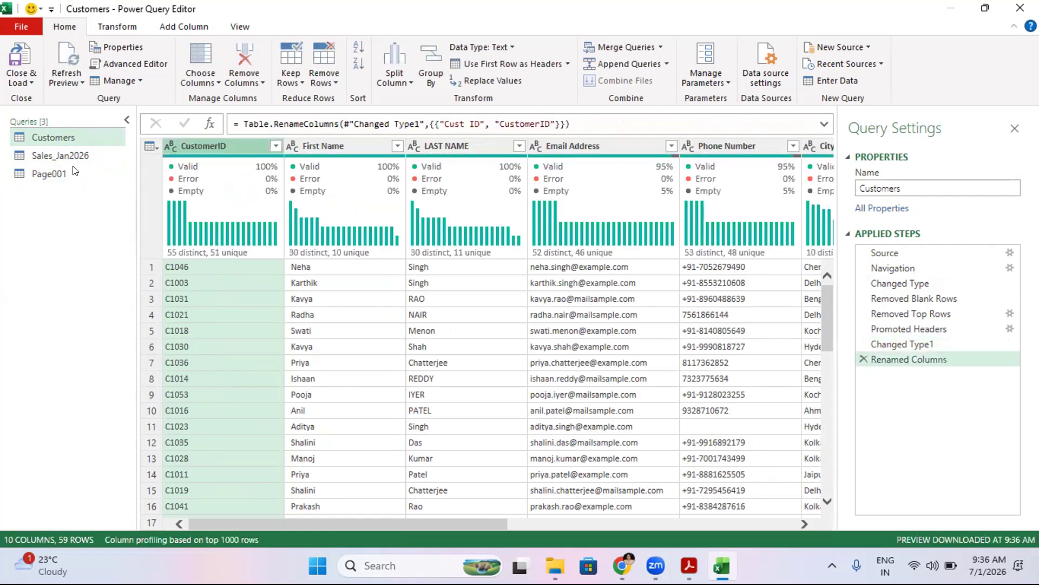
- Close and load the queries to the workbook, then delete the extra Sheet2 worksheet
click(21, 68)
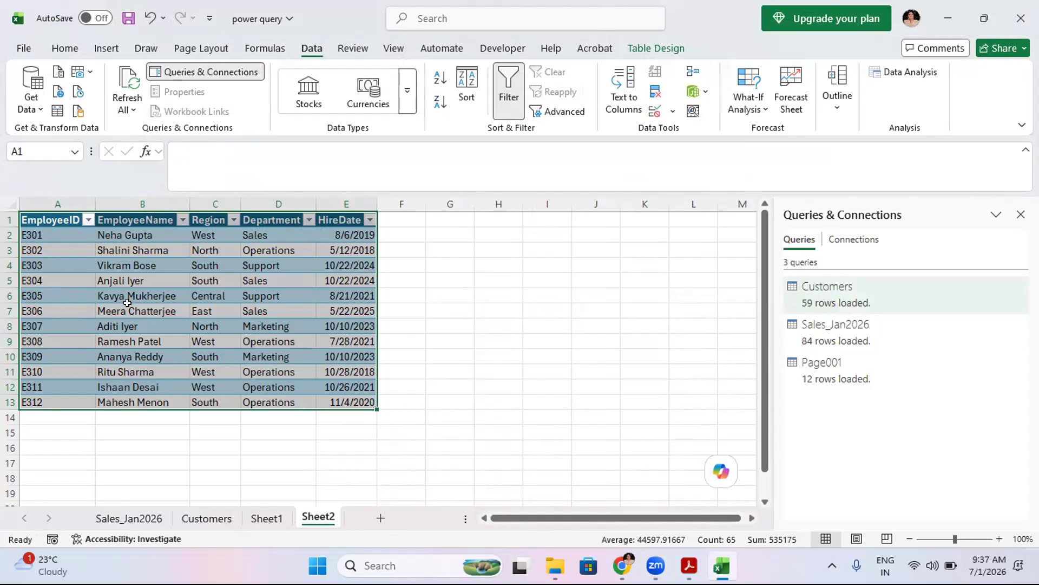
click(273, 517)
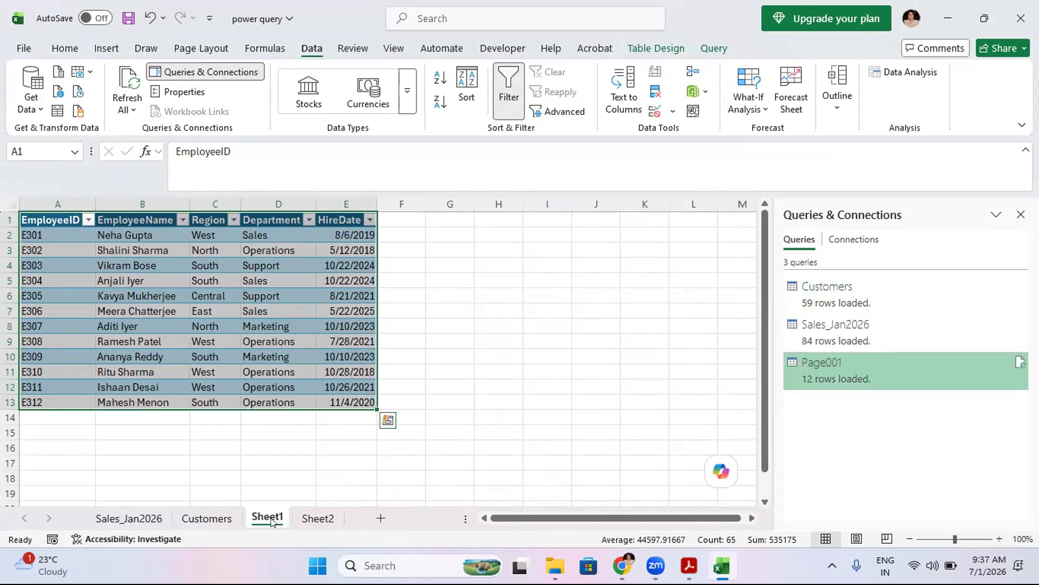
click(305, 518)
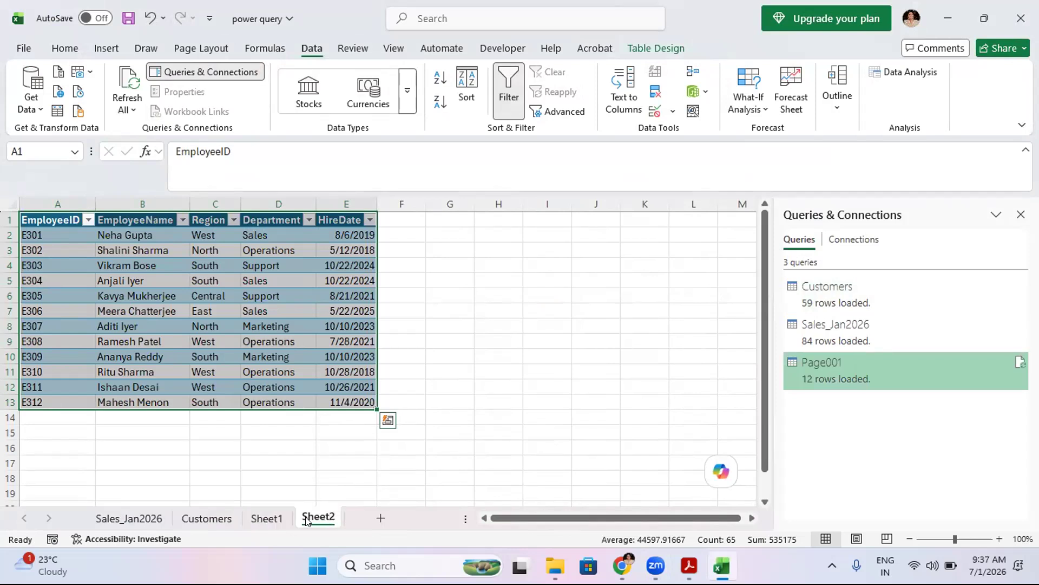
right_click(305, 518)
click(369, 313)
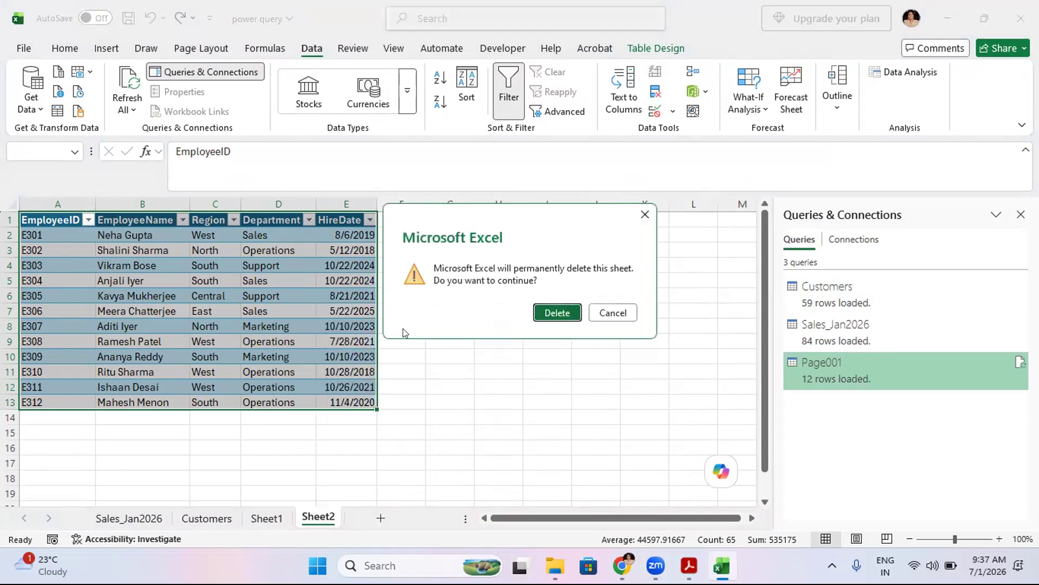
click(547, 312)
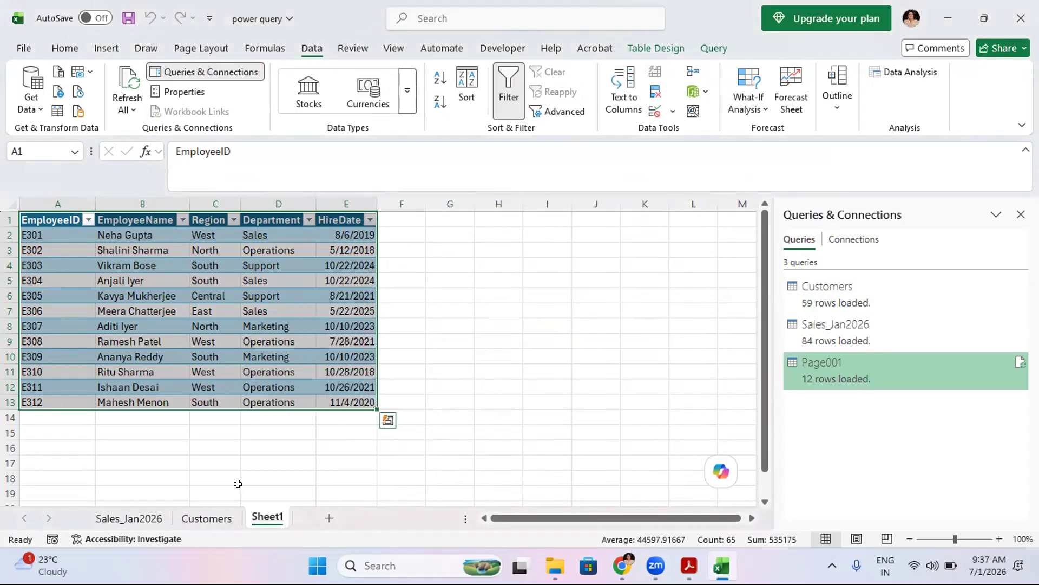
- Rename the Sheet1 worksheet holding the employee table to Employees
right_click(269, 519)
click(315, 327)
text(Eploe)
key(BackSpace)
text(yees)
key(BackSpace)
key(BackSpace)
key(BackSpace)
key(BackSpace)
key(BackSpace)
key(BackSpace)
key(BackSpace)
text(mployees)
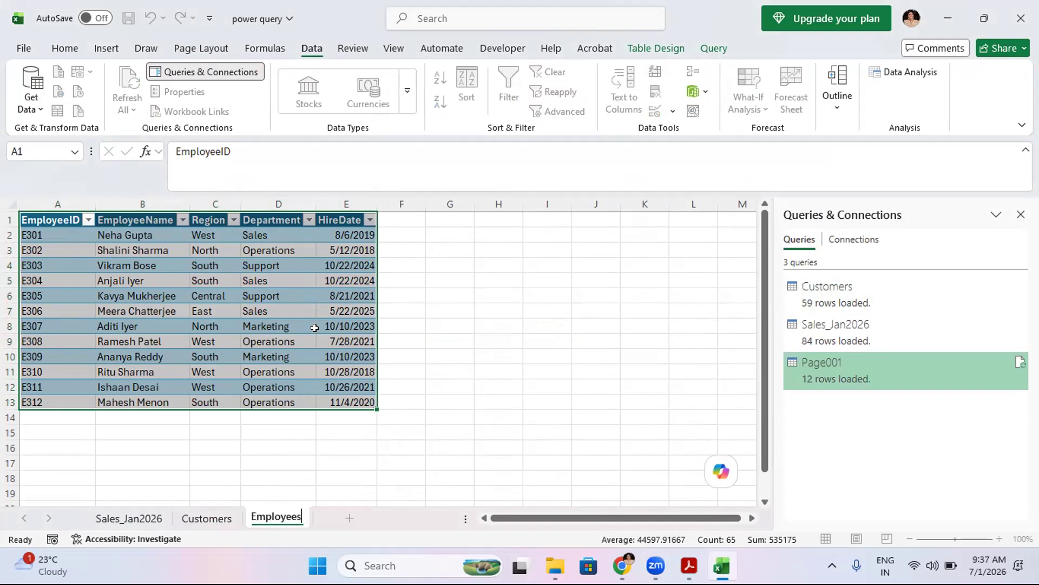
click(316, 357)
click(410, 369)
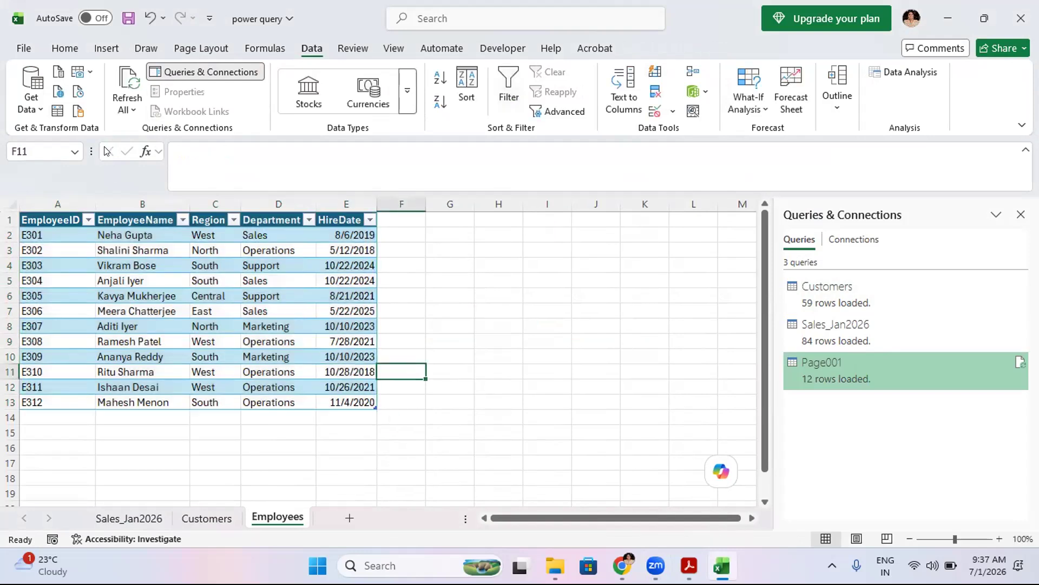
- Save the workbook and review the loaded Customers and Sales_Jan2026 sheets
click(21, 48)
click(39, 219)
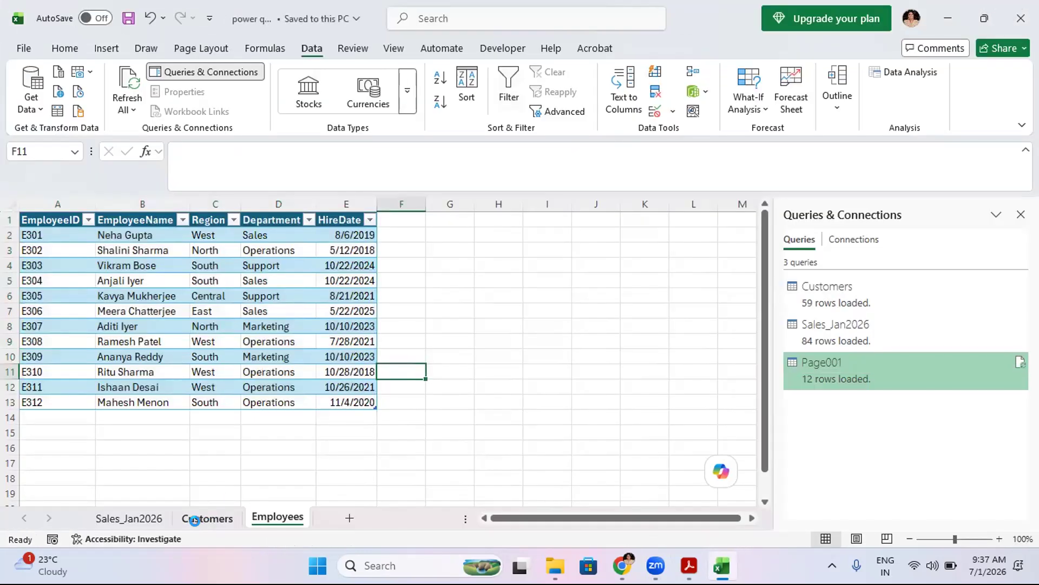
click(194, 520)
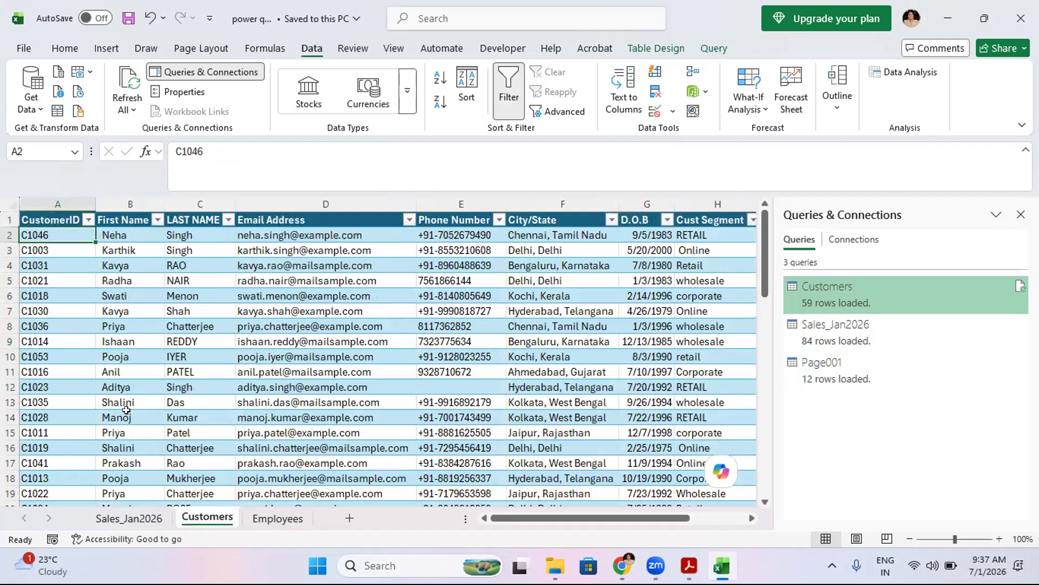
click(128, 517)
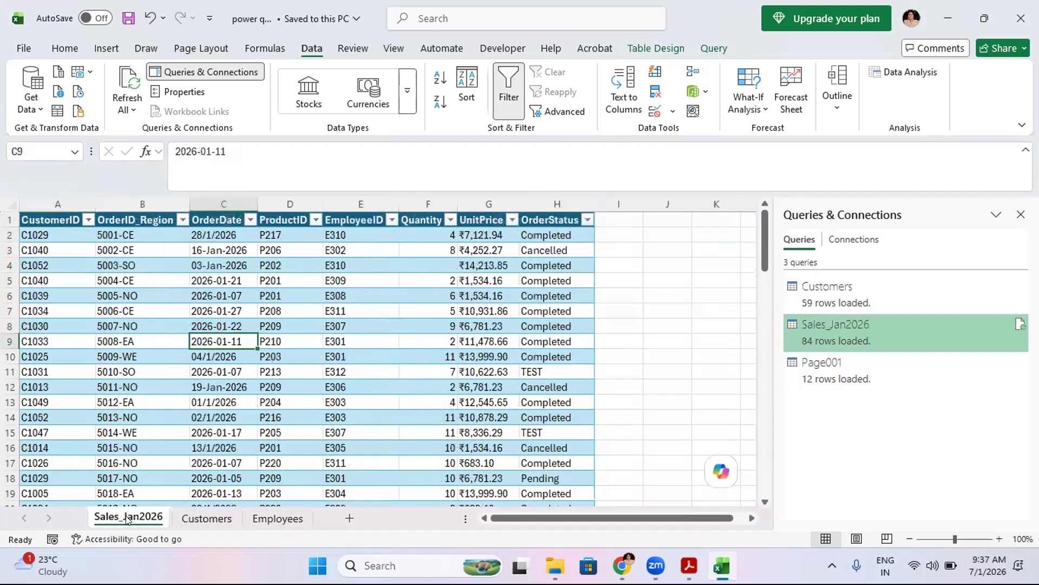
click(196, 518)
click(45, 217)
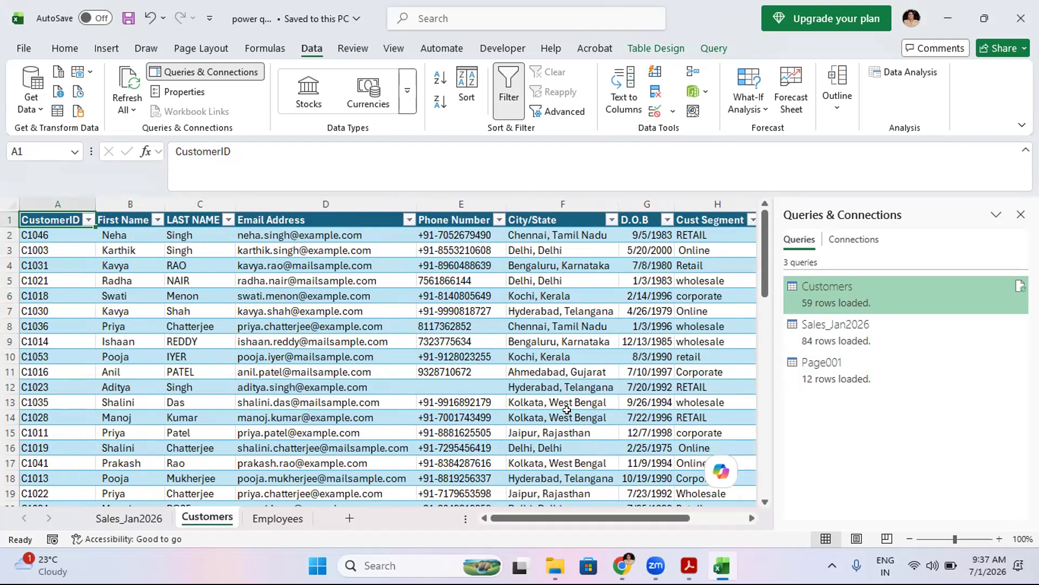
click(892, 208)
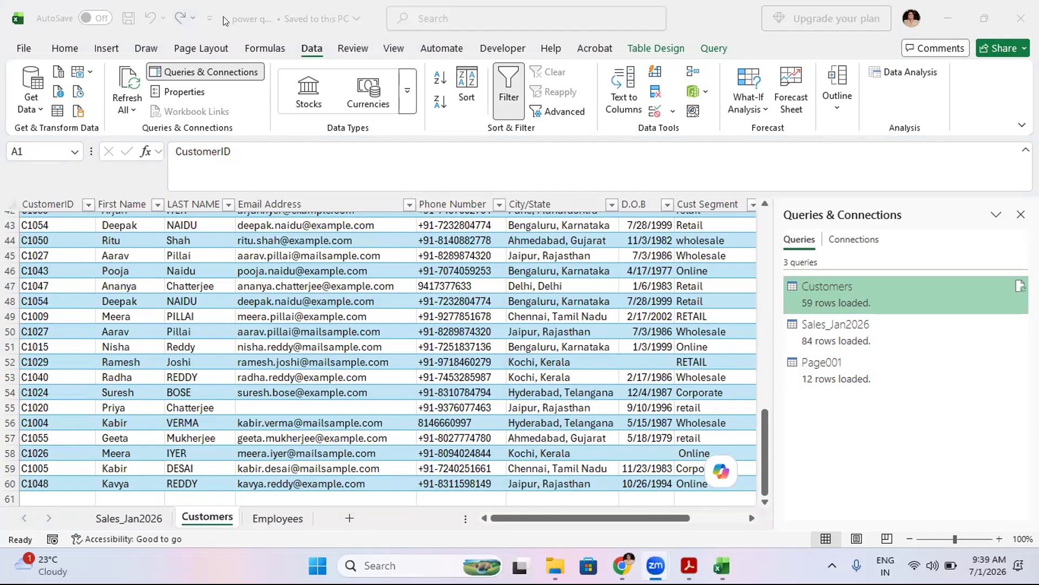
- Launch the Power Query Editor from the workbook
click(25, 102)
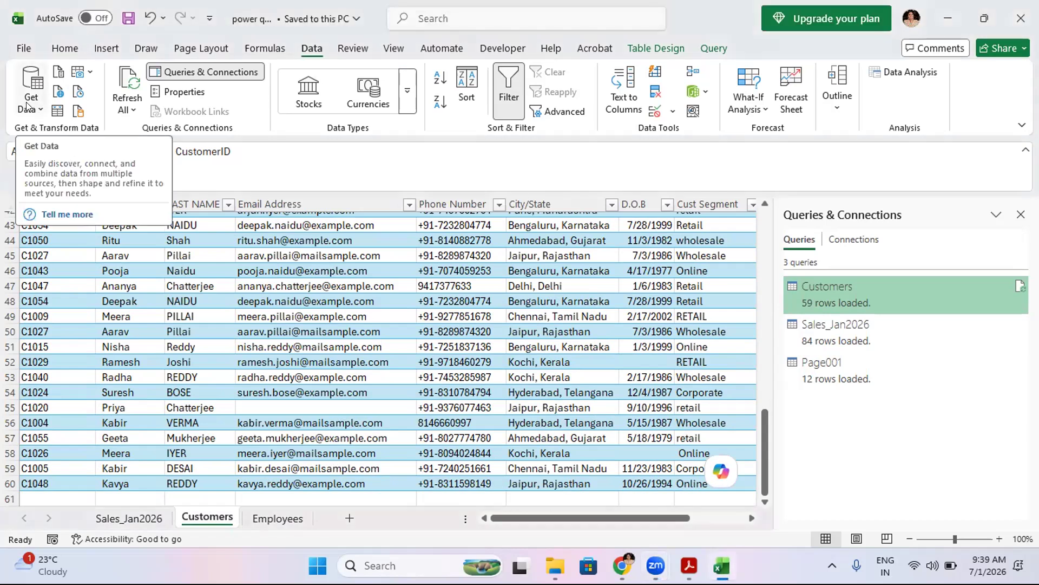
click(41, 114)
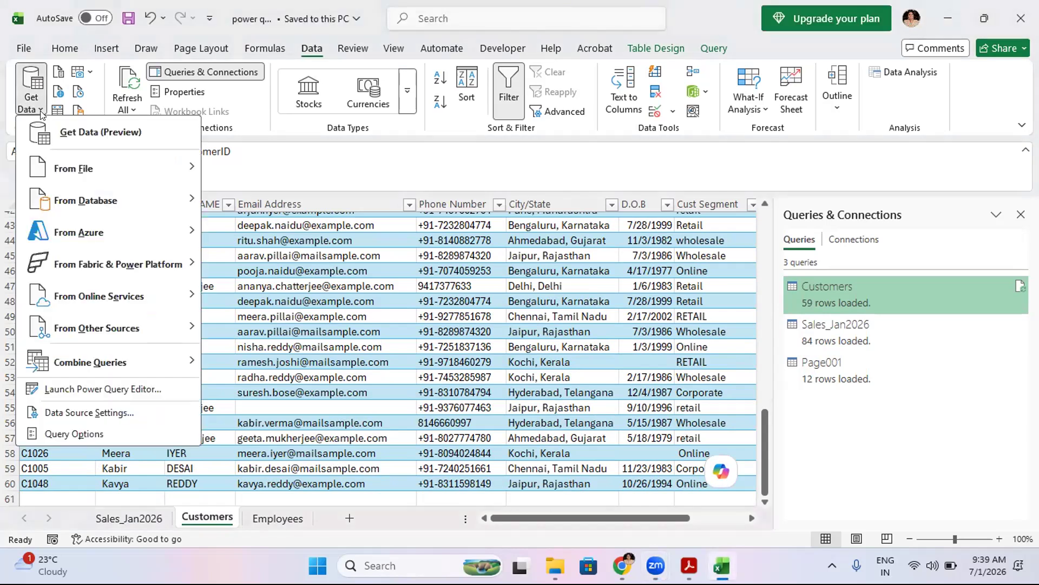
click(74, 393)
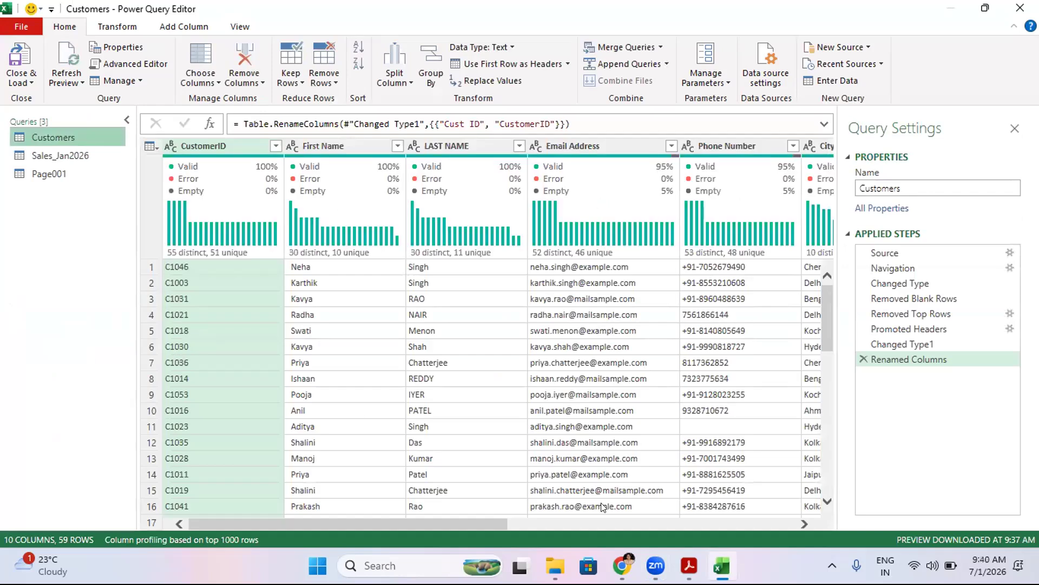
drag(443, 527, 256, 470)
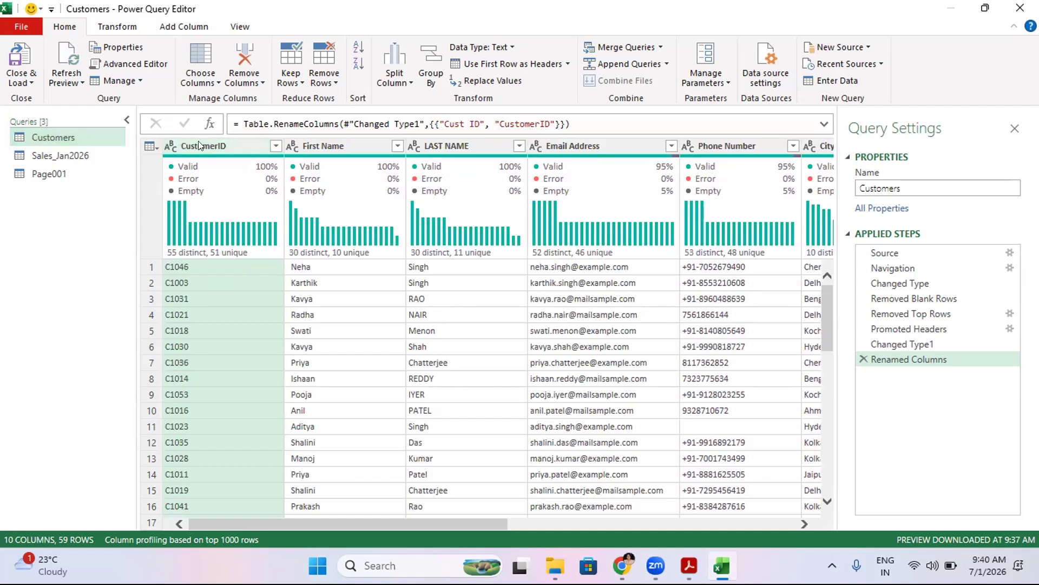
- Add an index column starting from 0 to the Customers query
click(187, 31)
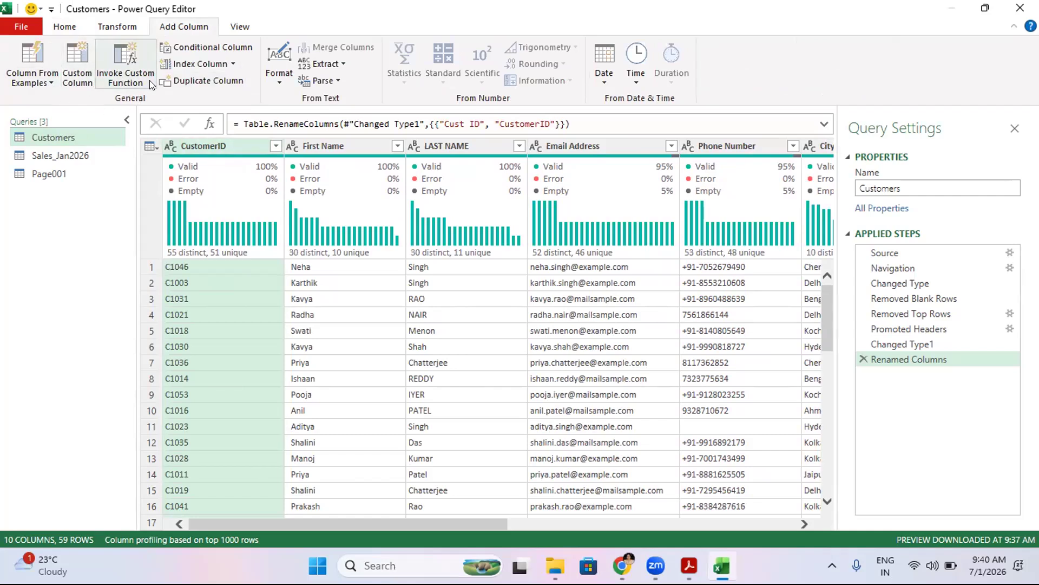
click(208, 142)
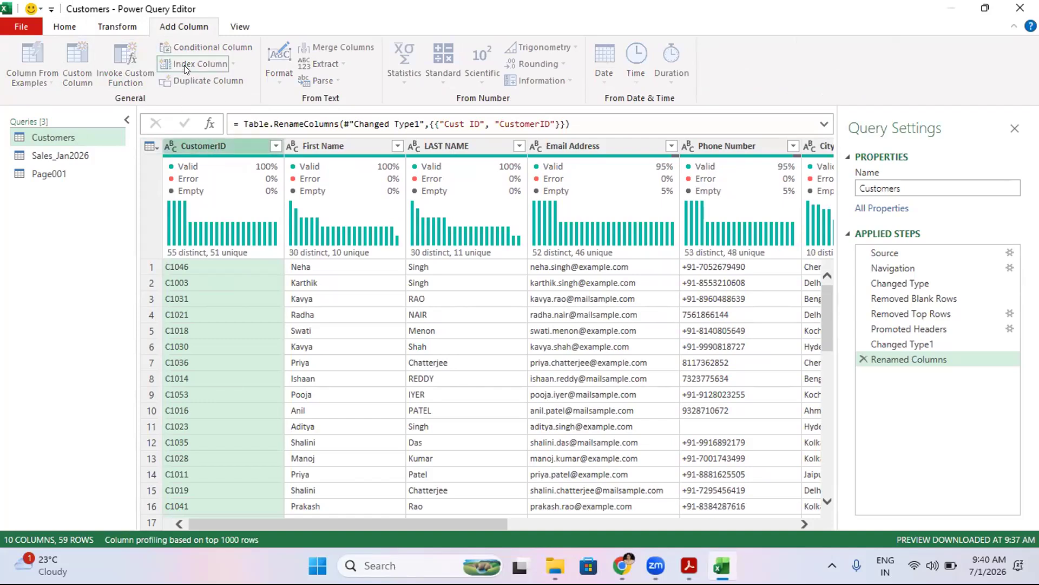
click(184, 65)
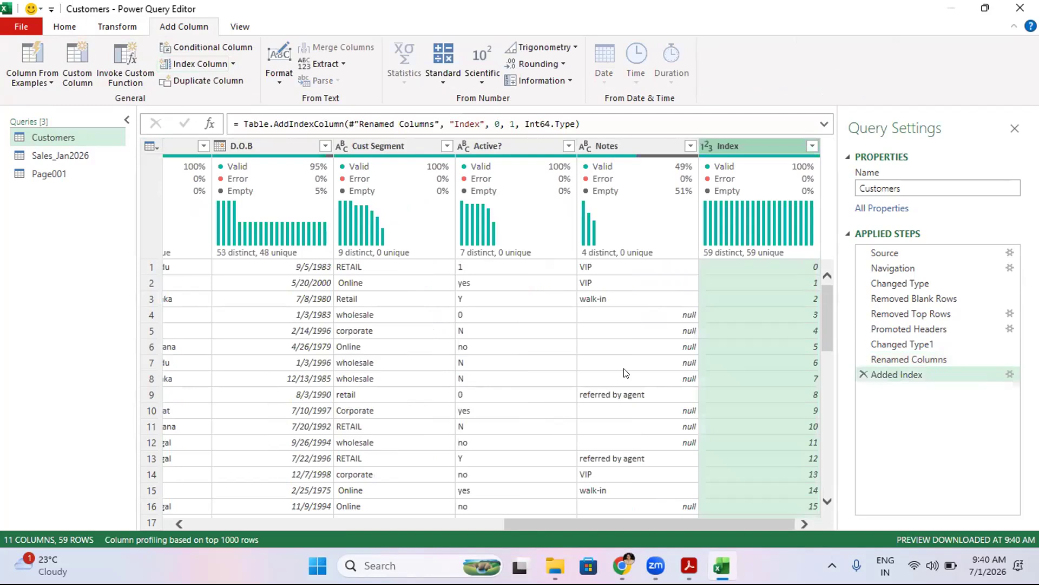
- Move the Index column to the first position in the Customers table
drag(829, 297, 828, 410)
scroll(804, 371, up, 14)
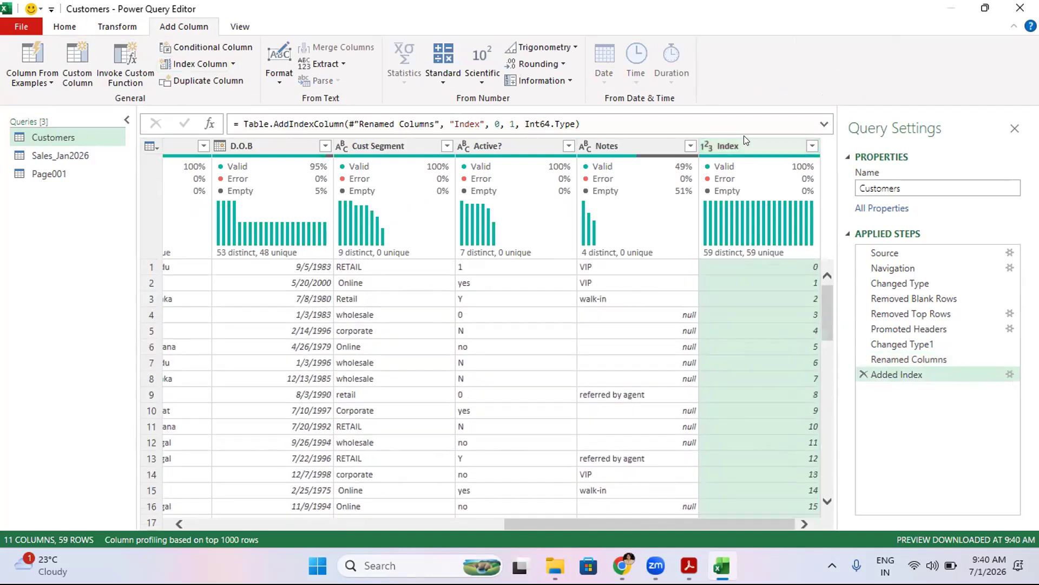
drag(742, 147, 242, 147)
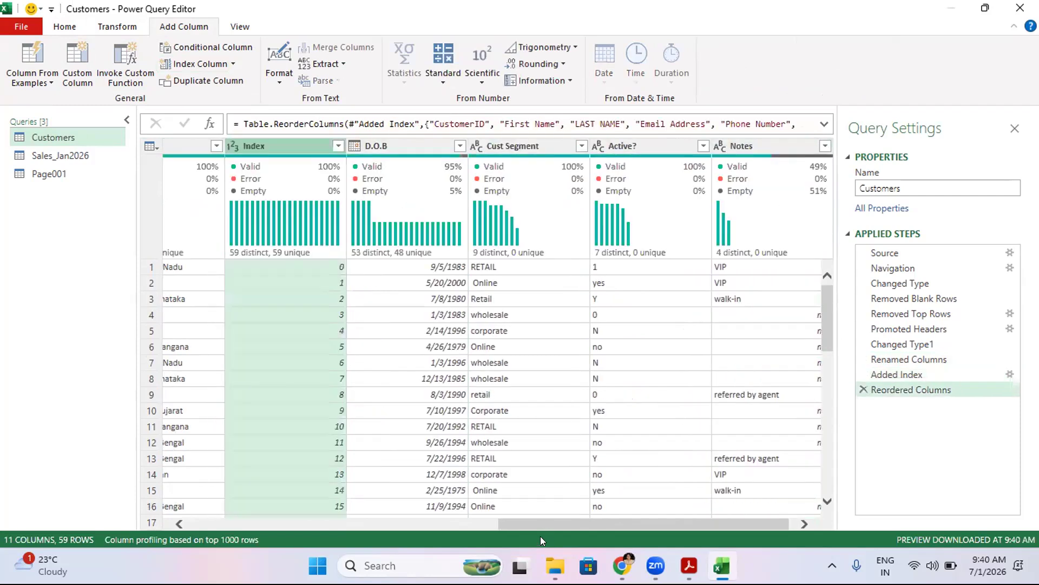
drag(530, 518, 419, 543)
drag(526, 146, 195, 152)
drag(529, 520, 430, 523)
drag(516, 149, 200, 148)
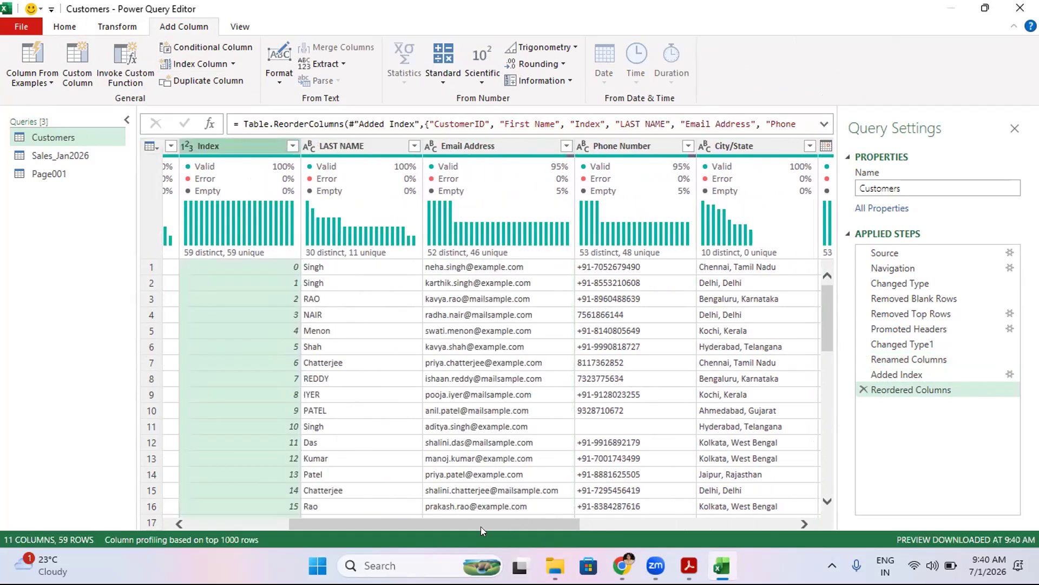
drag(481, 526, 395, 514)
drag(487, 146, 187, 137)
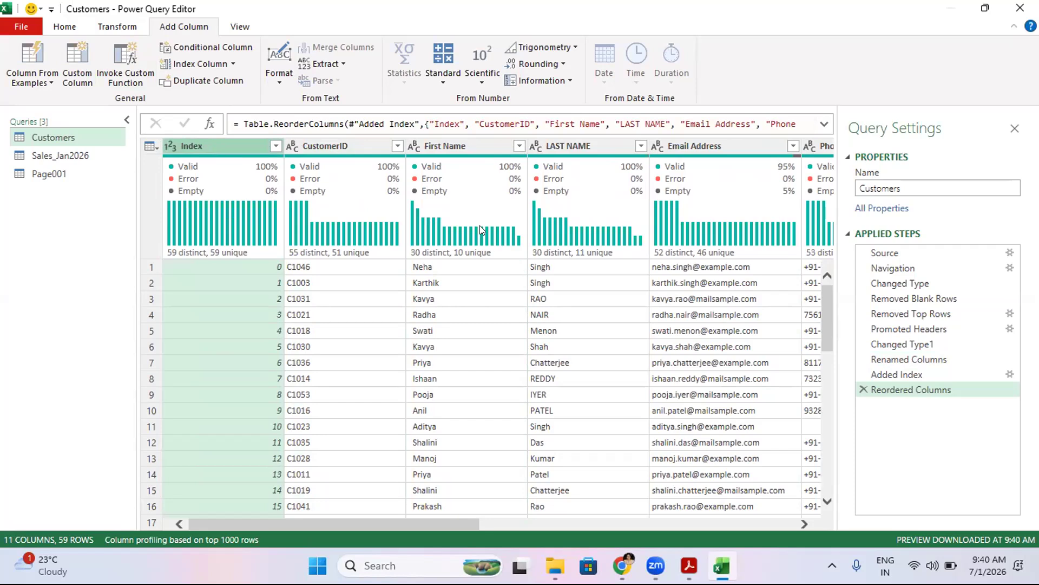
- Inspect the distinct values listed in the Active? column's filter, keeping all values selected
mouse_move(442, 227)
drag(389, 518, 749, 525)
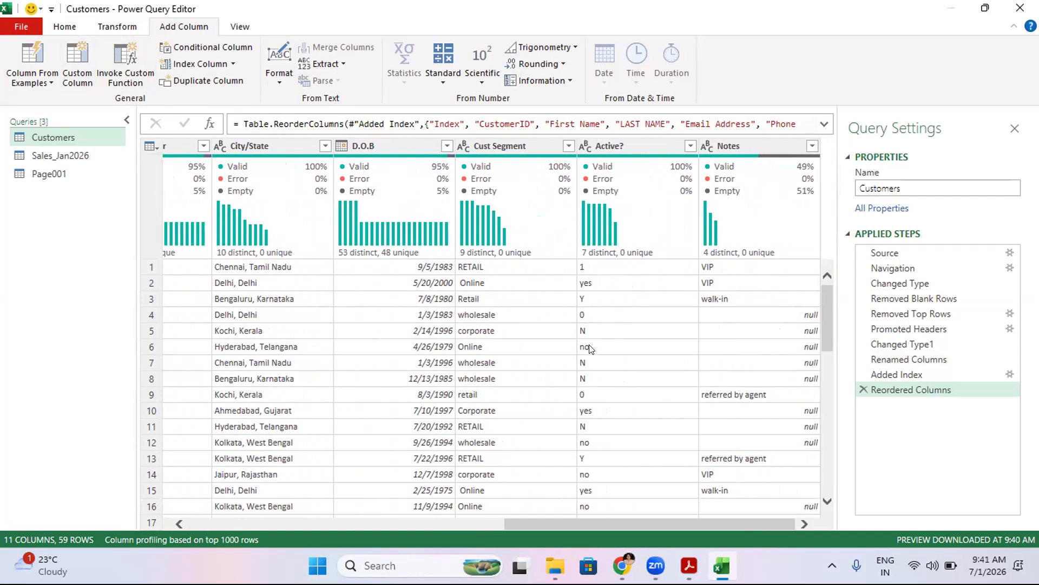
scroll(649, 349, left, 1)
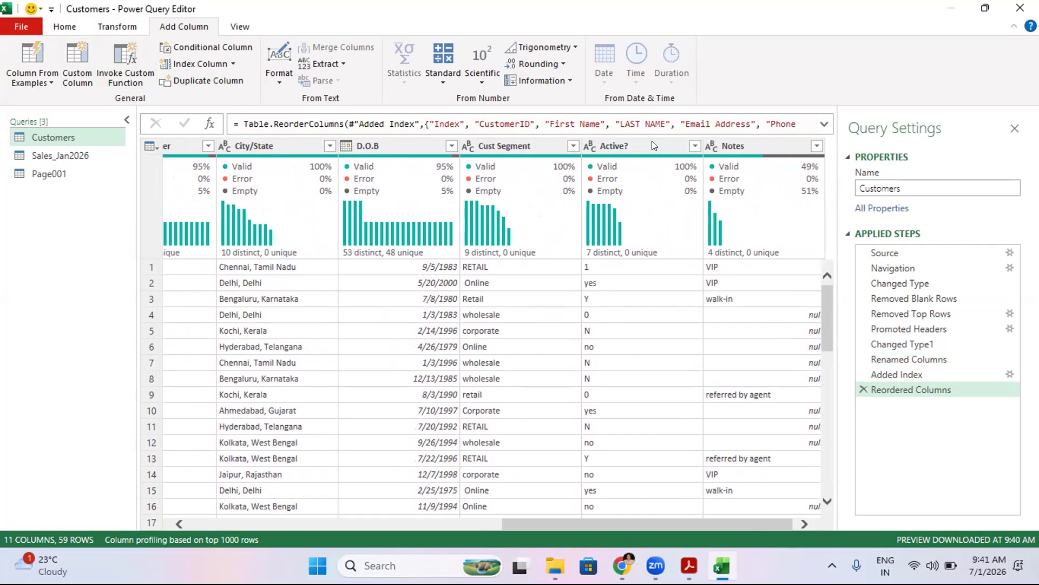
click(690, 146)
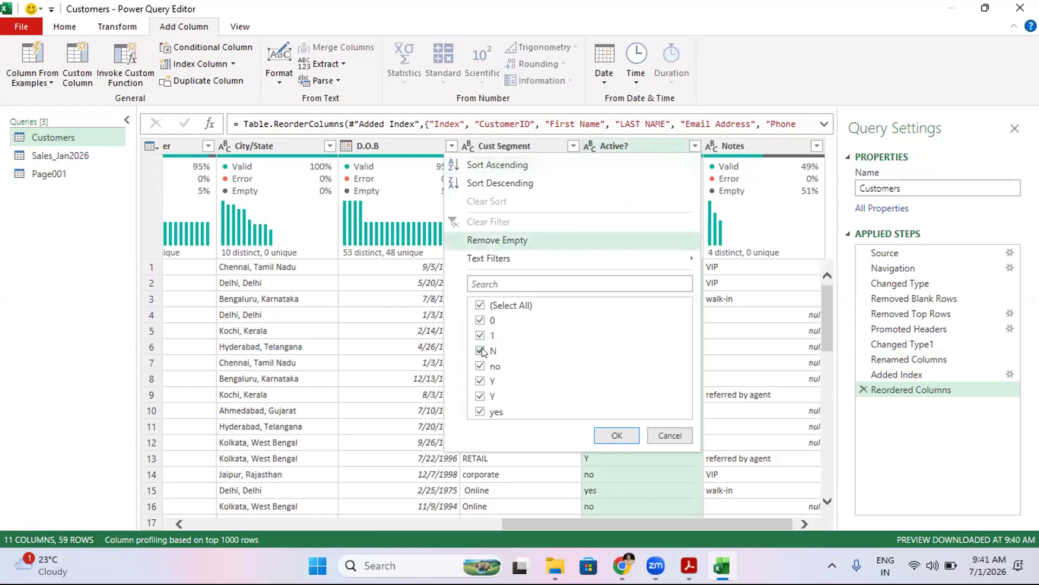
click(492, 352)
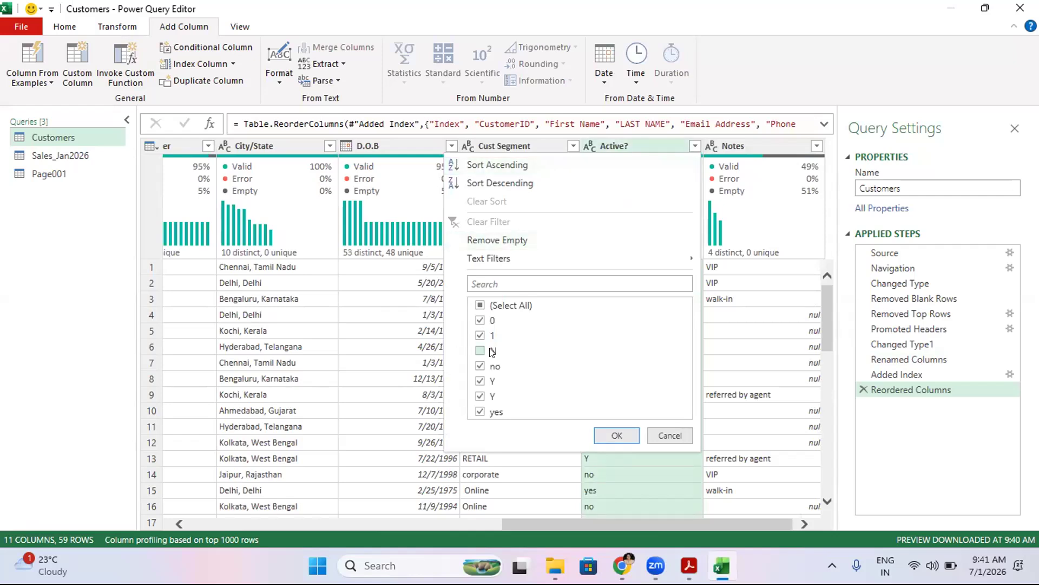
click(481, 322)
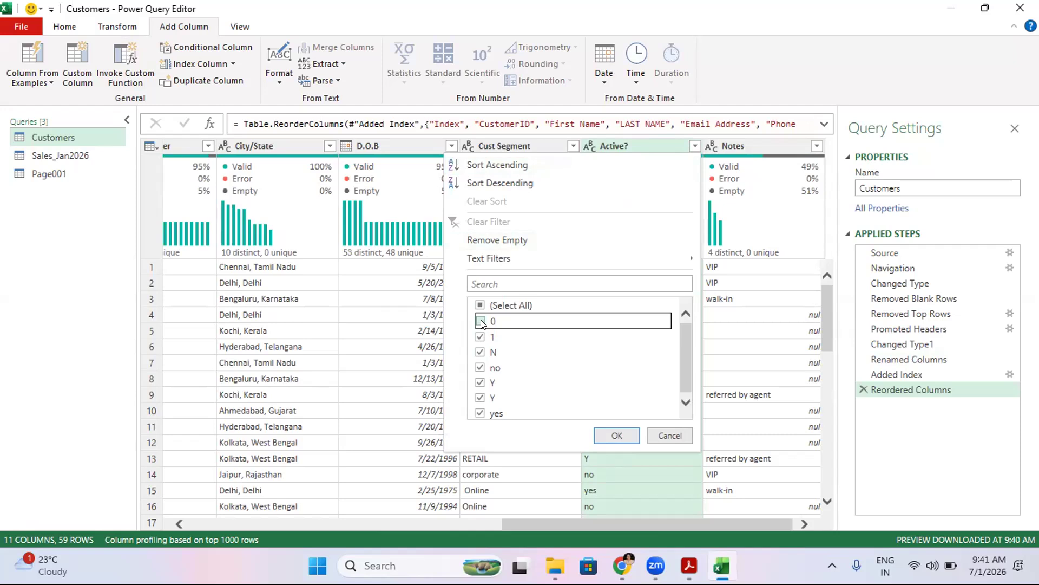
drag(683, 346, 684, 379)
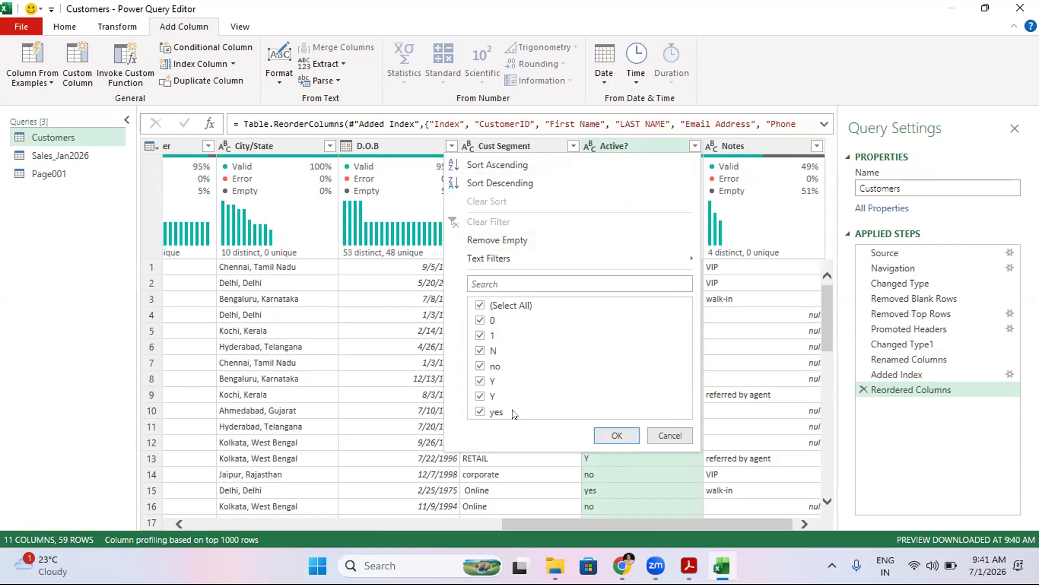
click(617, 435)
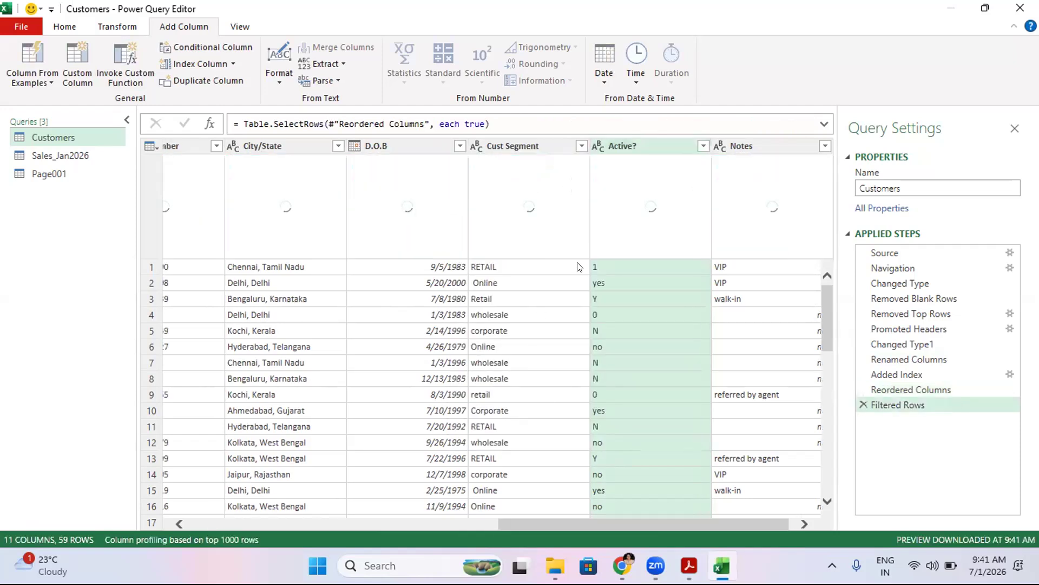
- Replace the value 0 with No in the Active? column of the Customers query
click(59, 25)
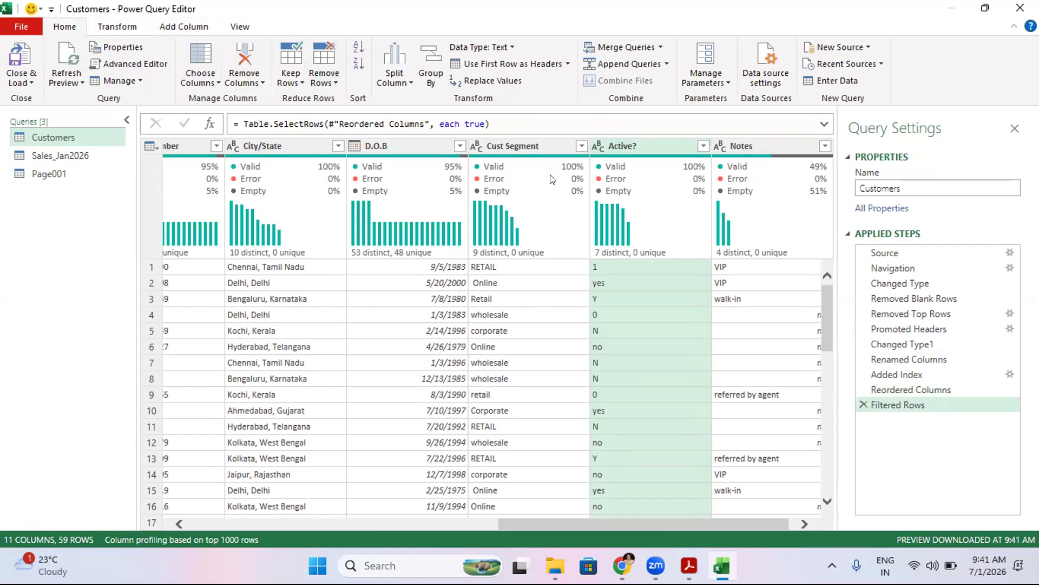
mouse_move(551, 178)
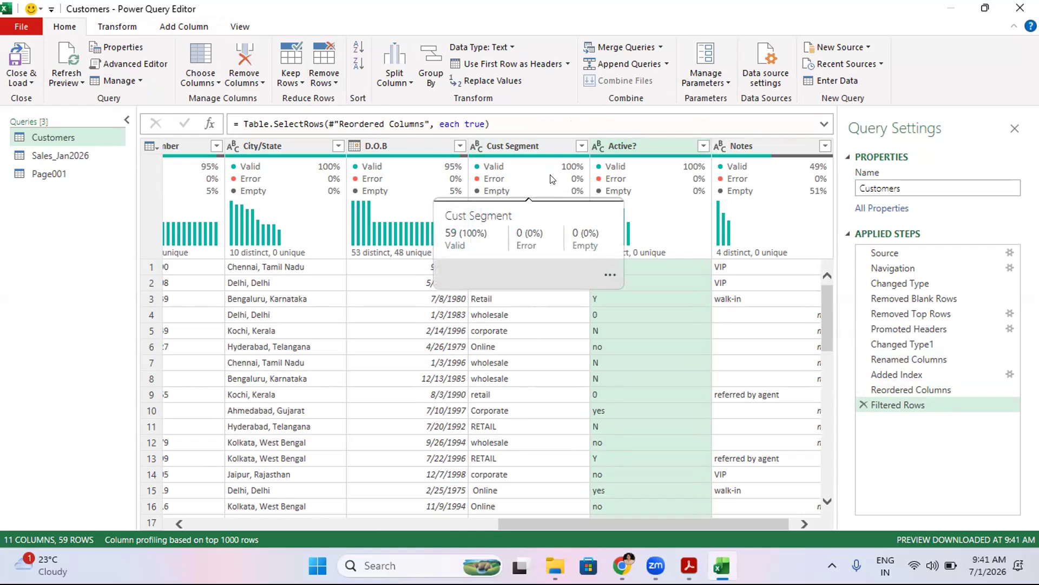
click(478, 79)
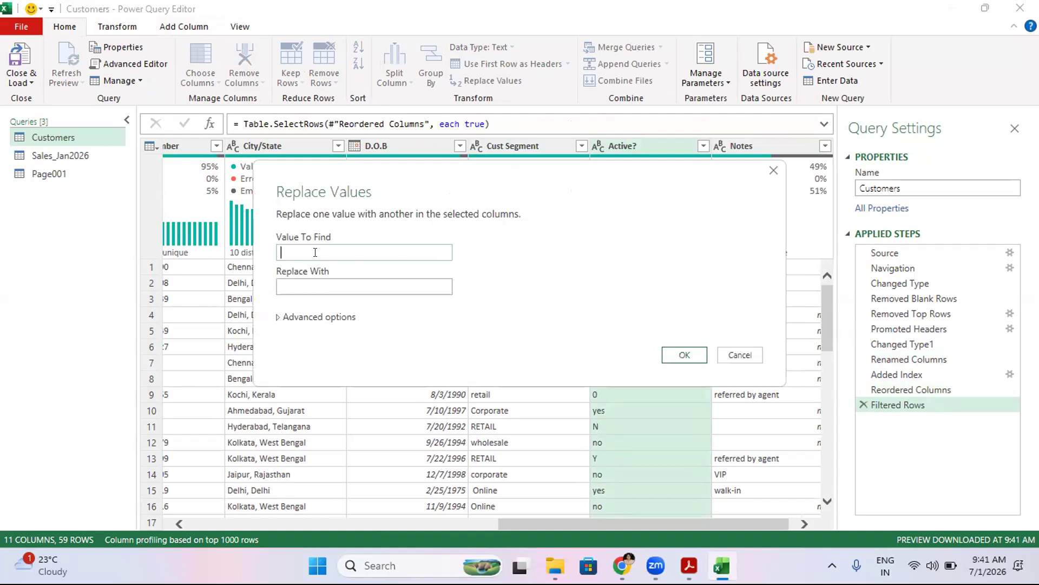
text(0)
click(312, 278)
text(No)
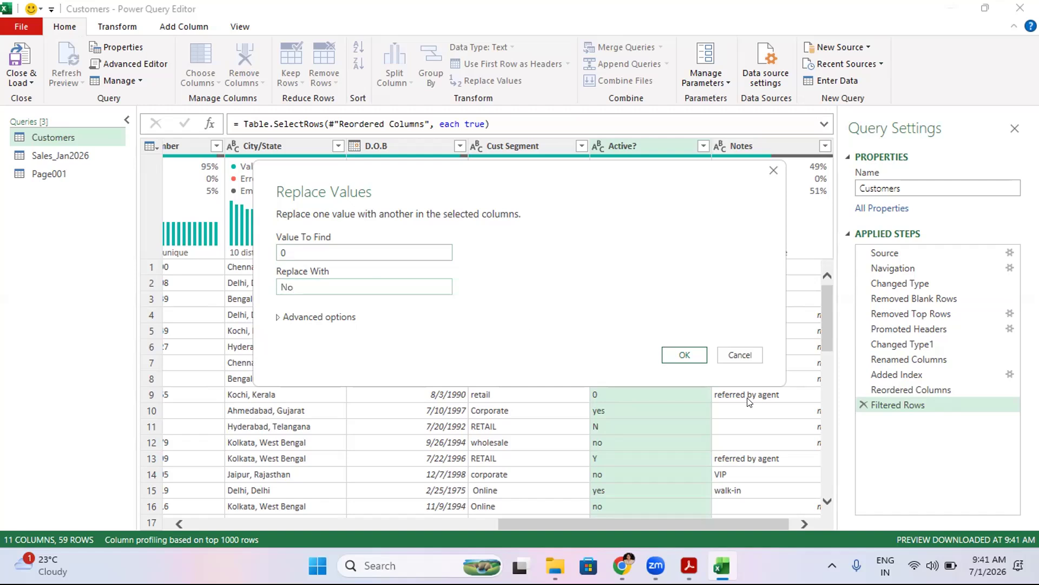
click(678, 356)
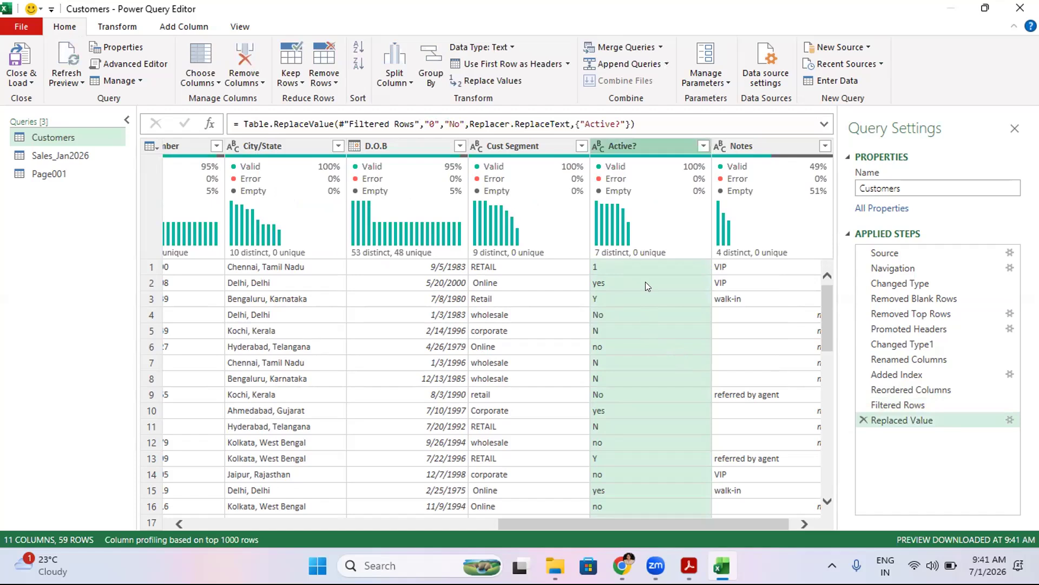
- Replace the value 1 with Yes in the Active? column
click(601, 303)
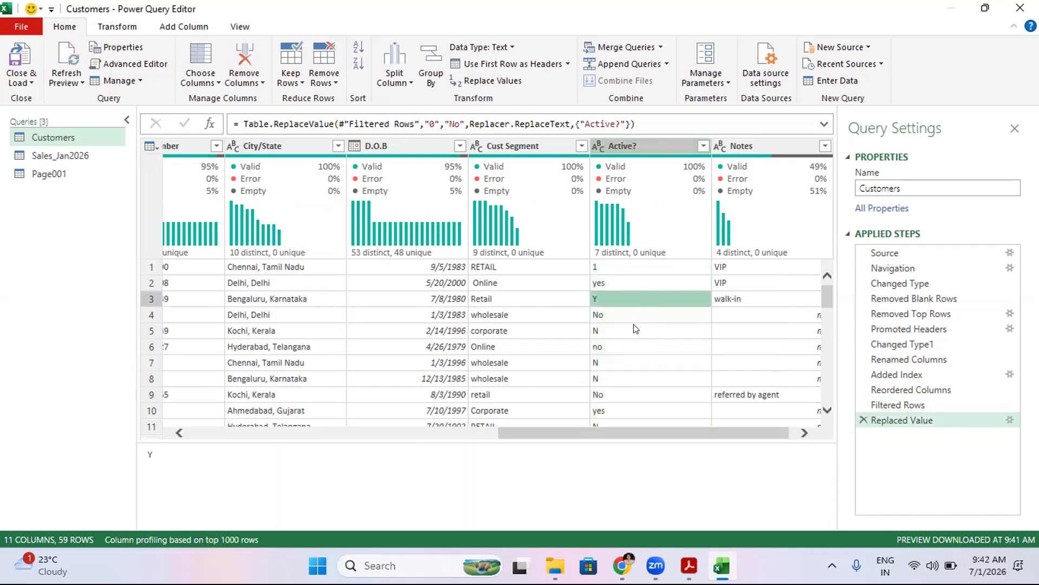
click(646, 140)
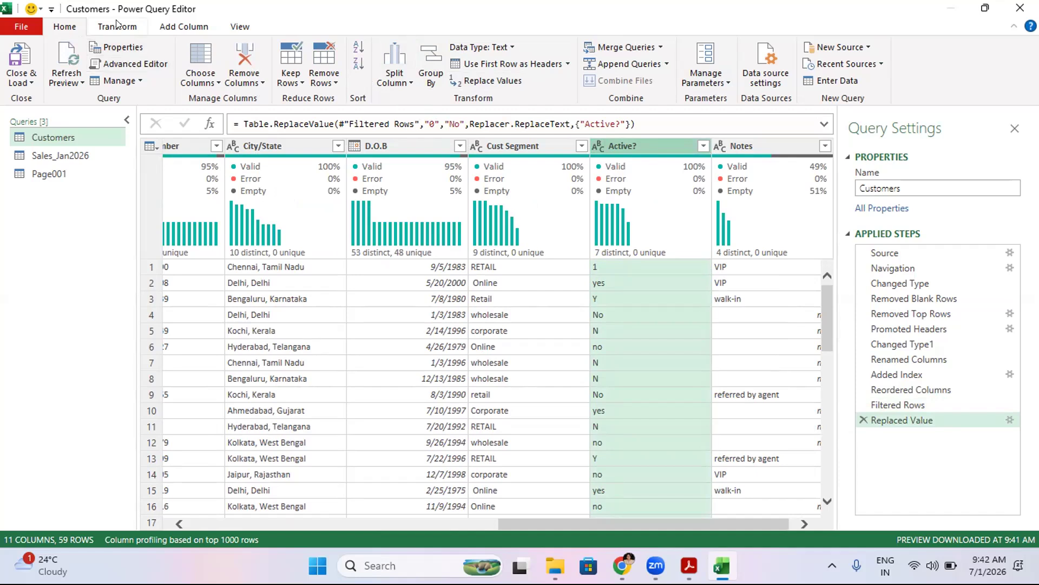
click(467, 79)
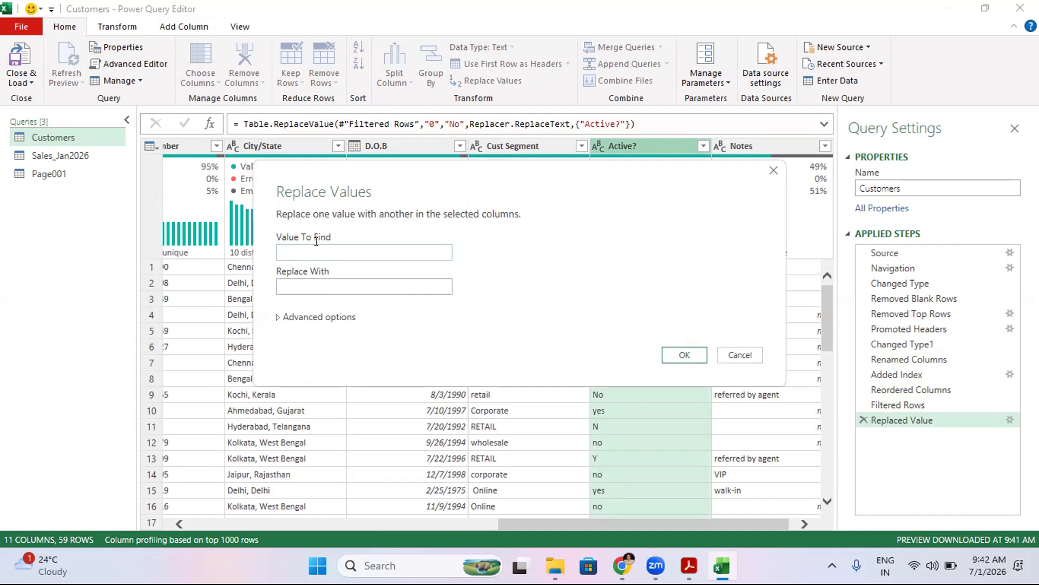
text(1)
click(298, 282)
text(Yes)
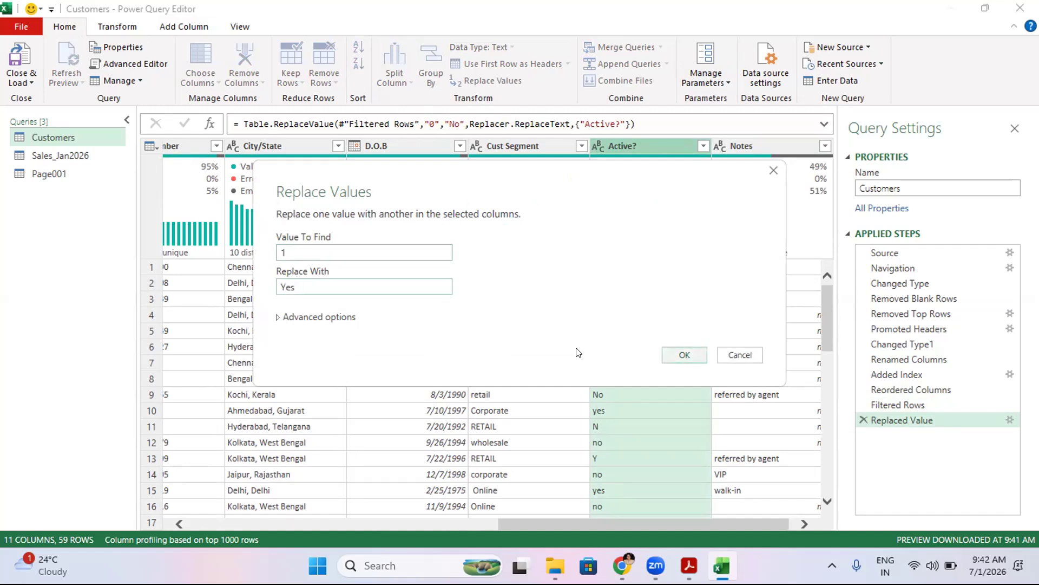
click(275, 317)
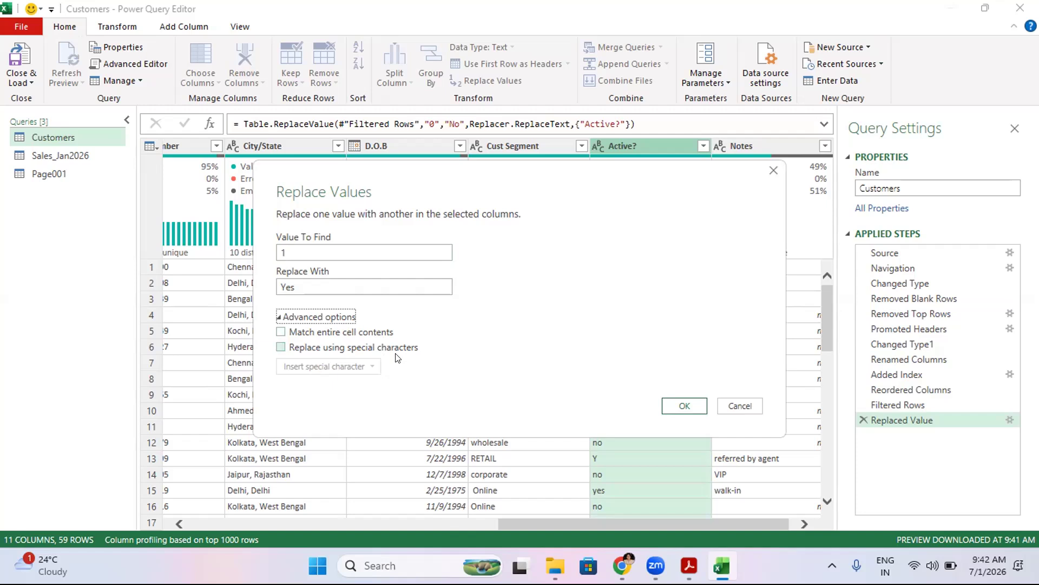
click(685, 406)
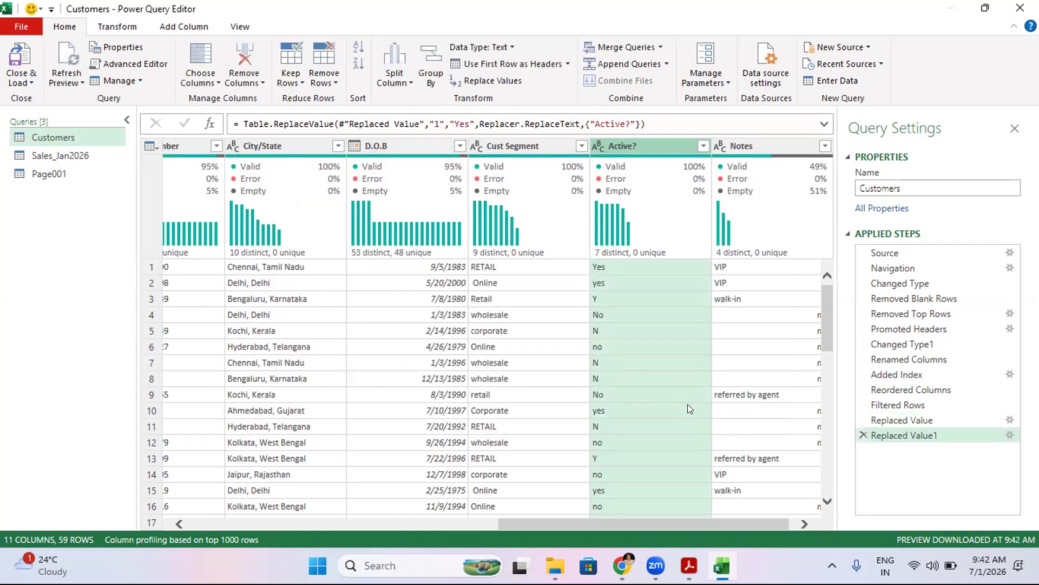
- Check the Active? column's value list, then close the editor and load the Customers query to the workbook
click(702, 146)
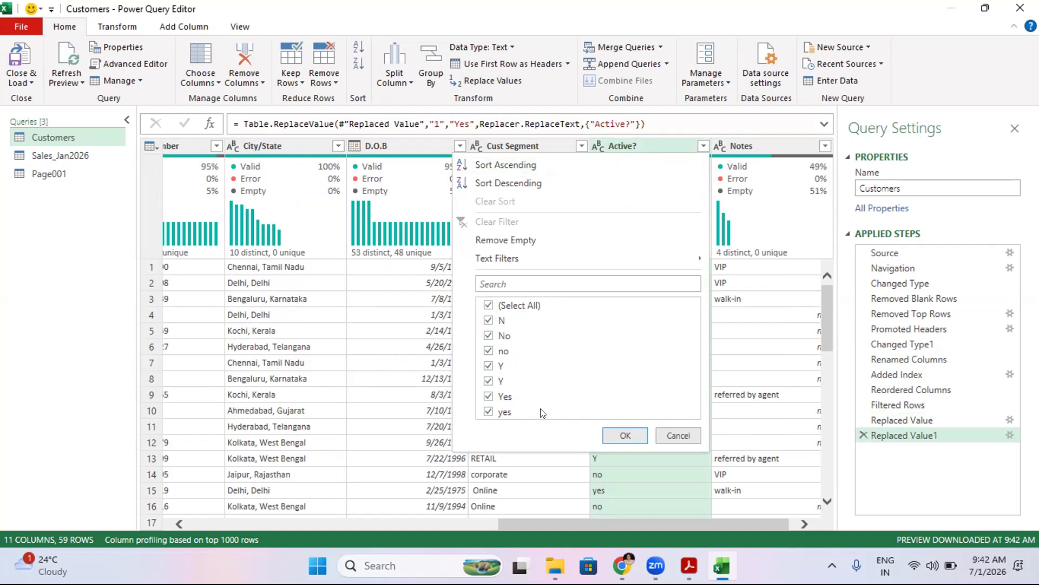
key(Return)
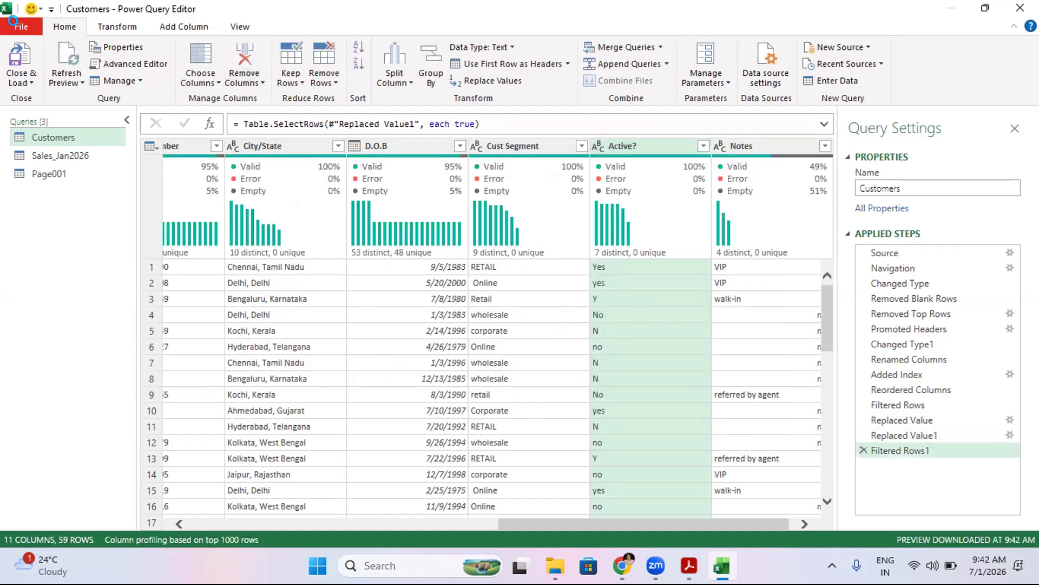
click(13, 22)
click(27, 40)
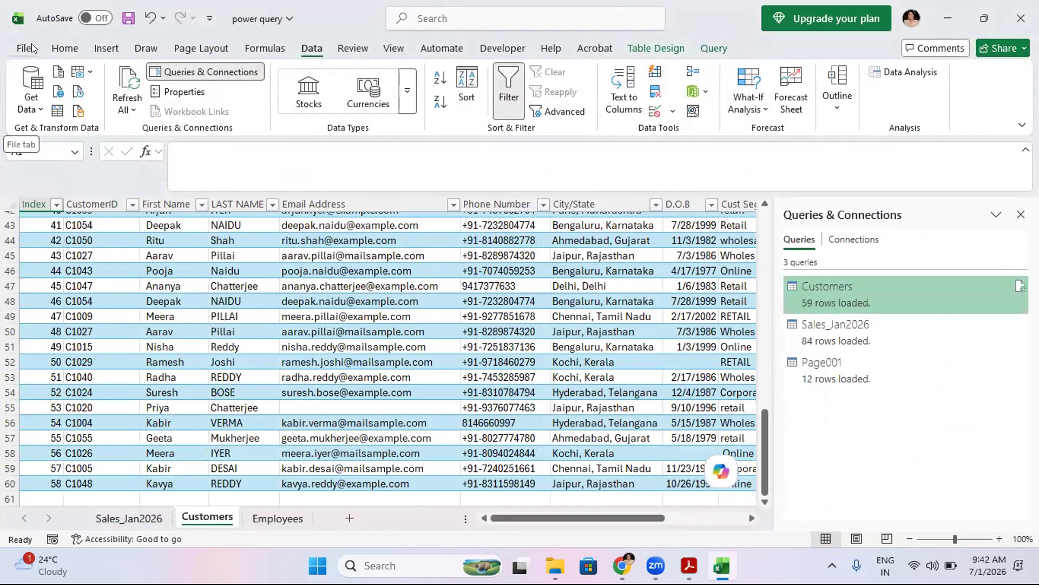
- Review the Active? column values in the loaded Customers sheet through its filter list
drag(582, 518, 669, 517)
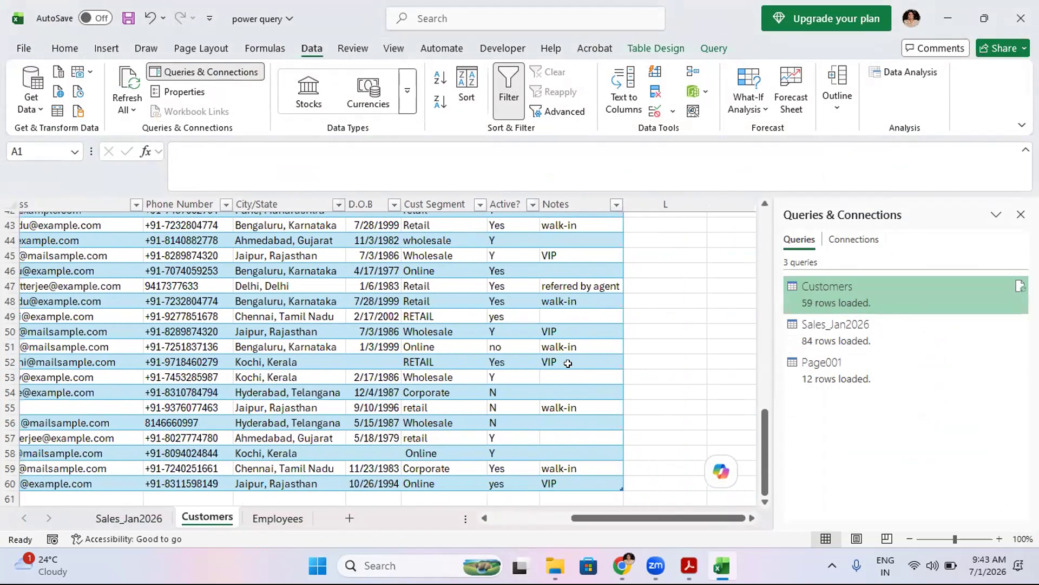
click(532, 204)
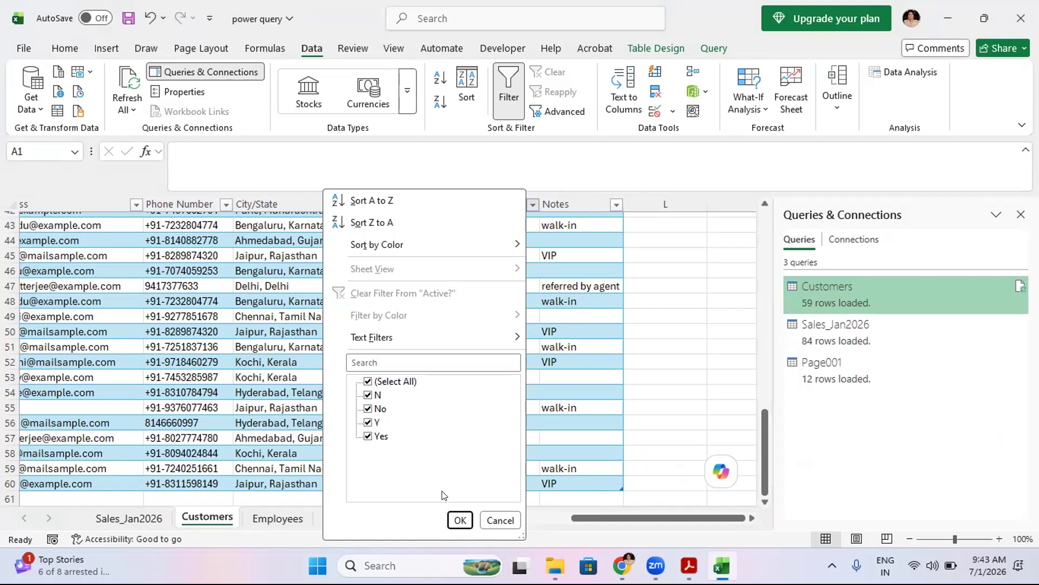
click(459, 520)
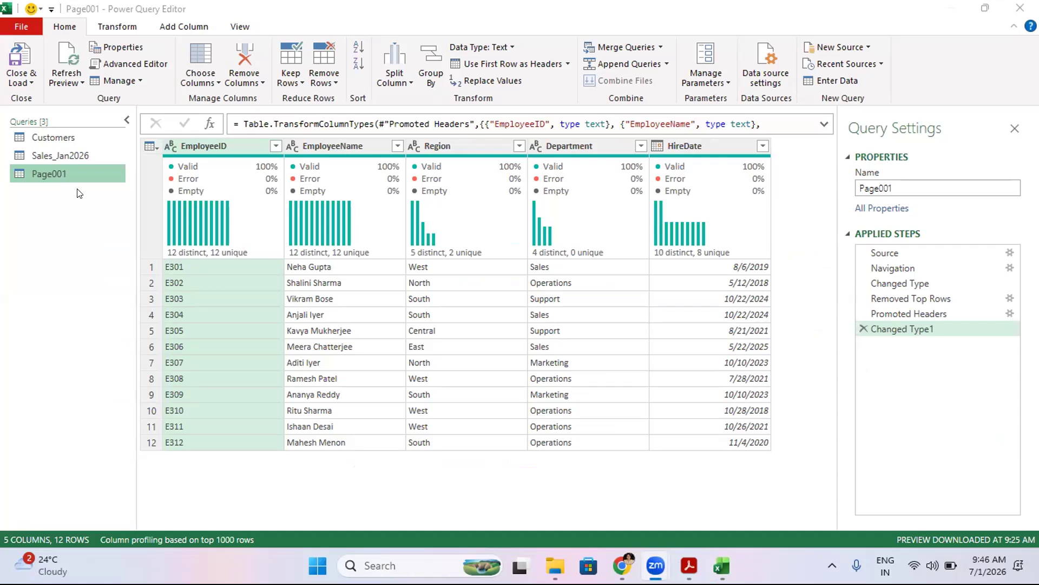
- Rename the Page001 query to Employee and confirm the rename
right_click(65, 175)
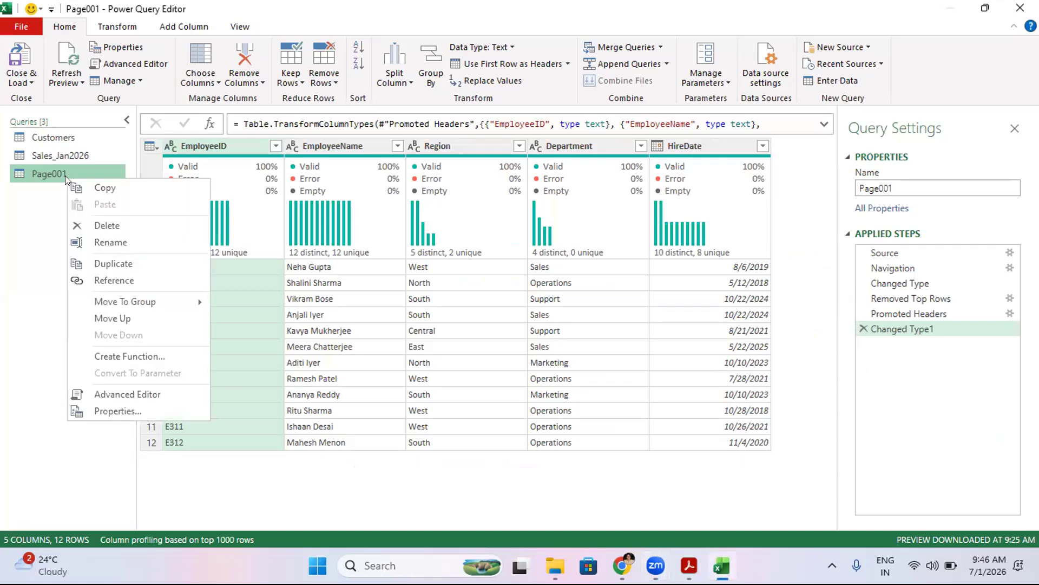
click(105, 242)
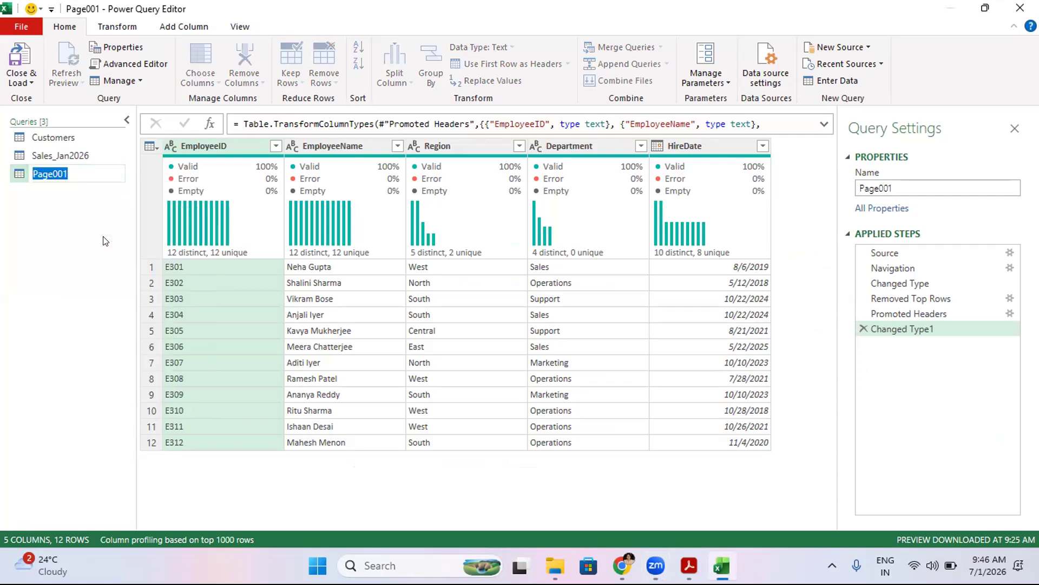
key(BackSpace)
text(Employee)
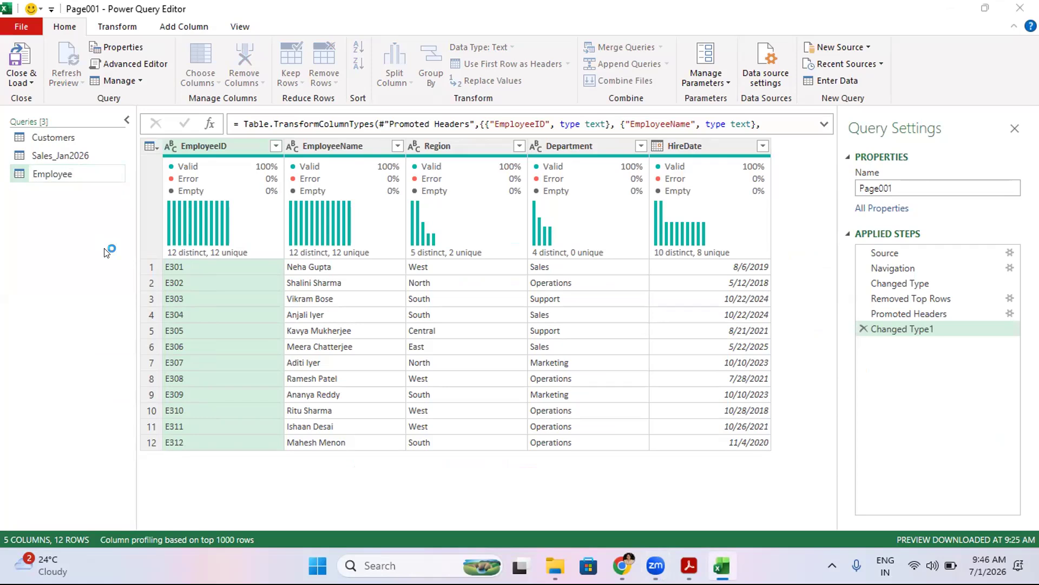
key(Return)
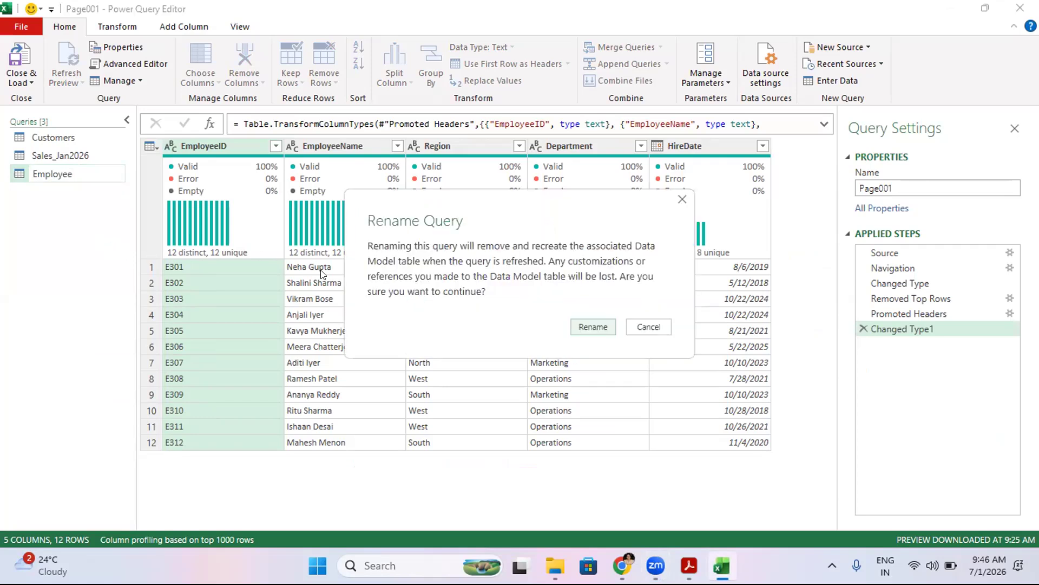
click(598, 331)
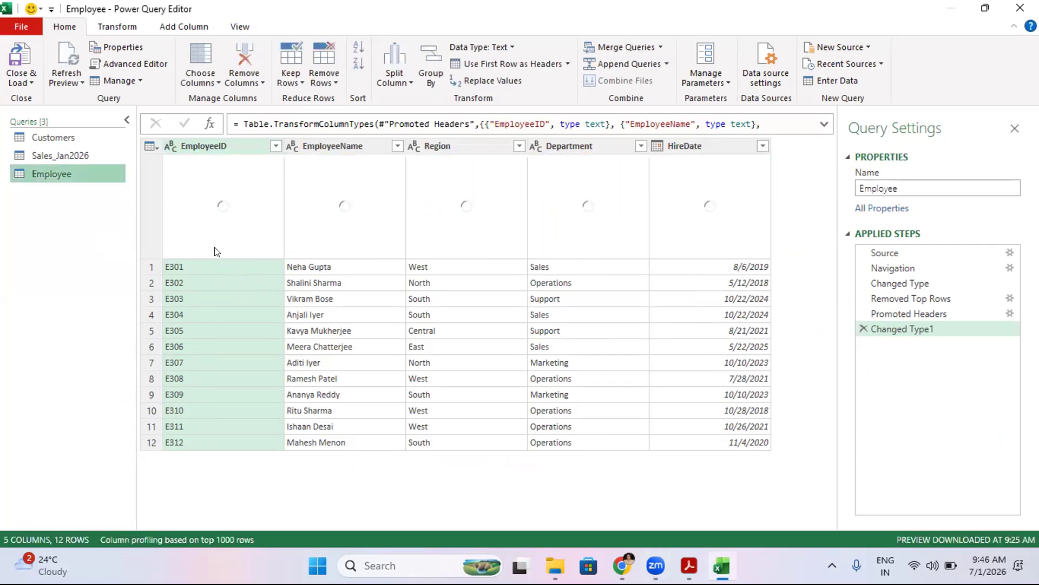
- Transform the HireDate column of the Employee query to show only the year
mouse_move(216, 246)
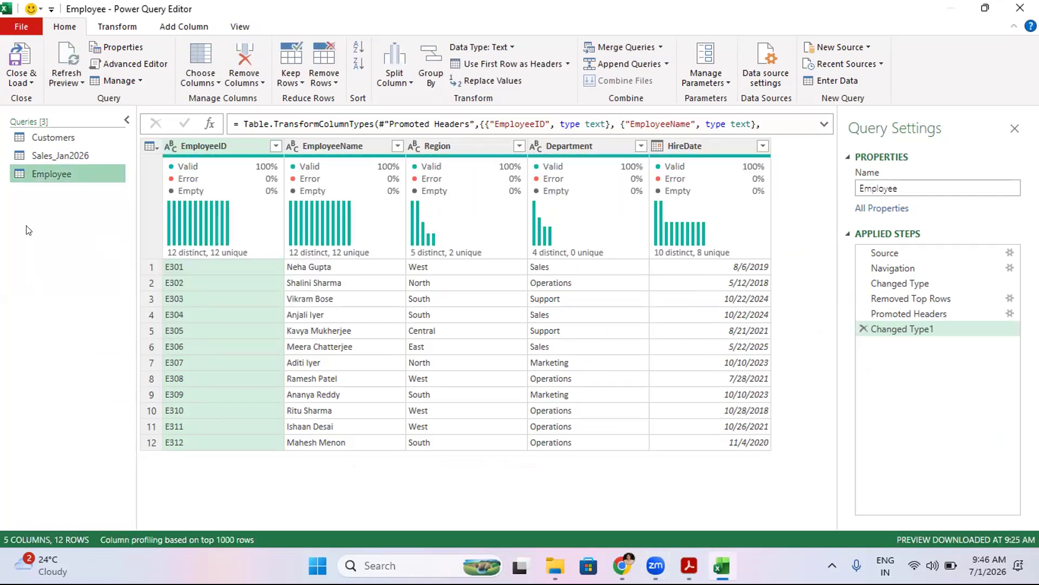
click(708, 149)
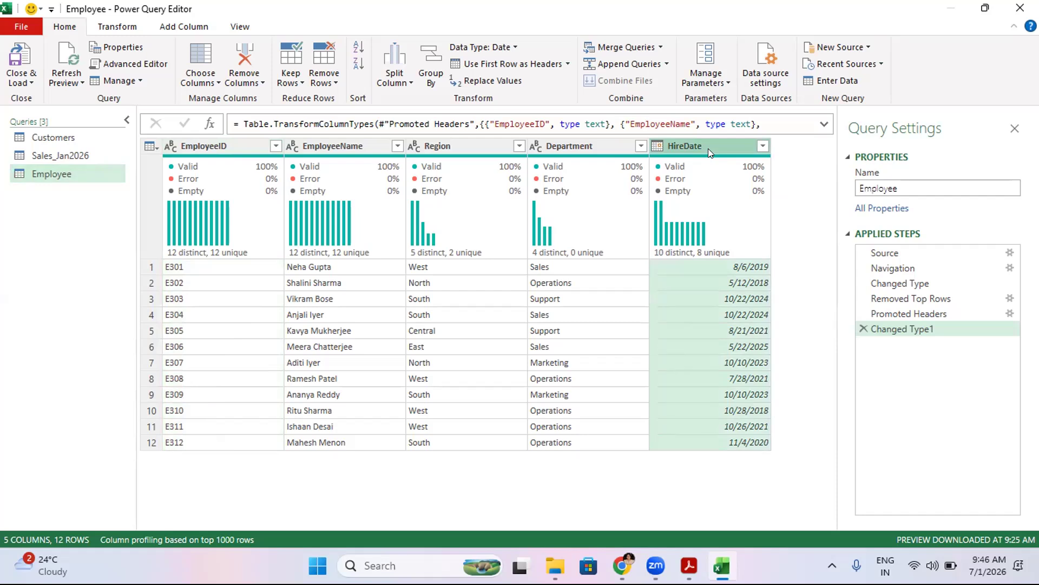
right_click(708, 149)
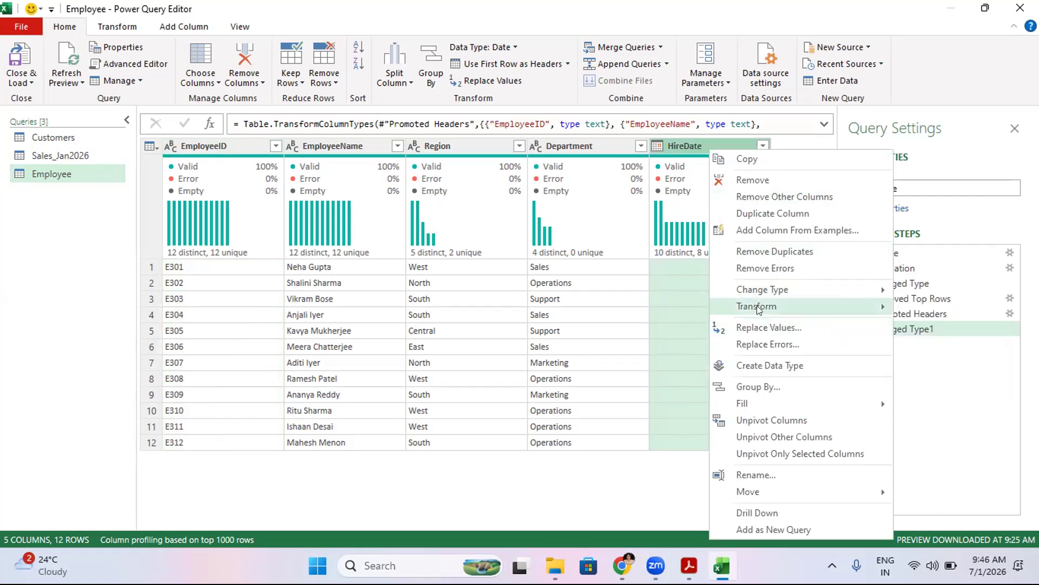
mouse_move(757, 307)
mouse_move(929, 309)
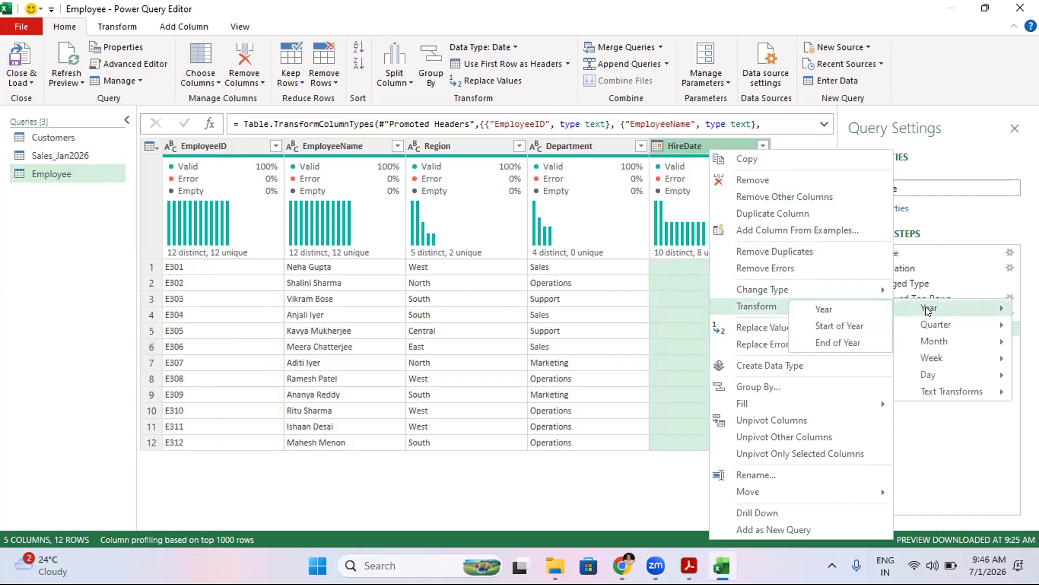
click(829, 309)
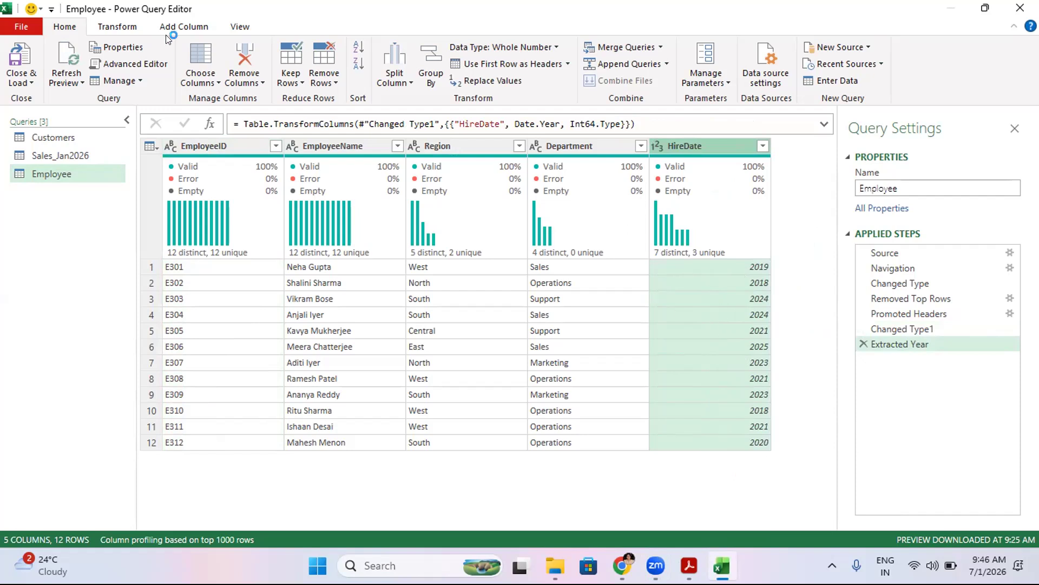
- Add a conditional column named band_year of hire: if HireDate is less than 2020 then old, else freshers
click(179, 24)
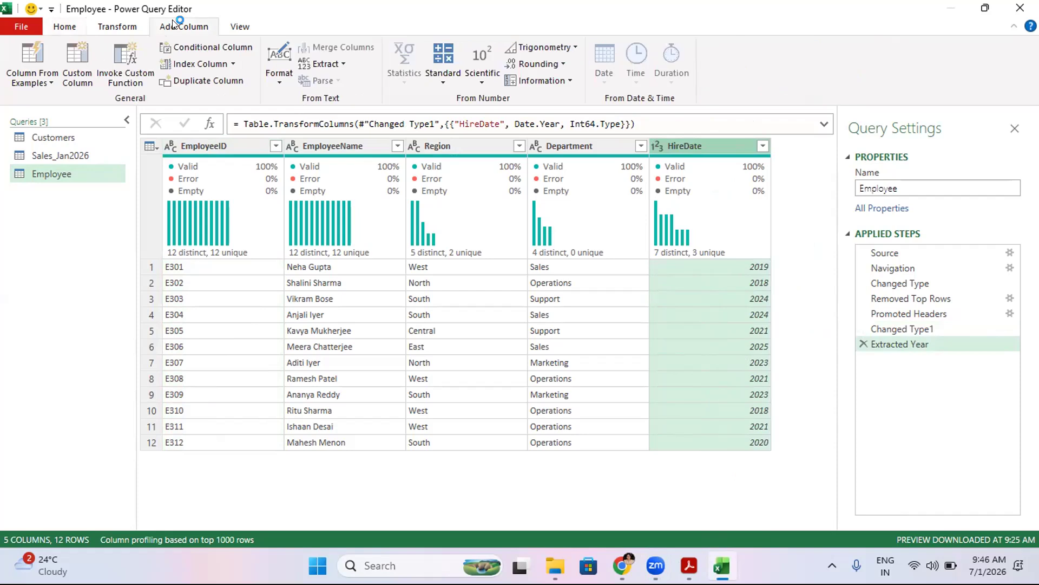
click(207, 46)
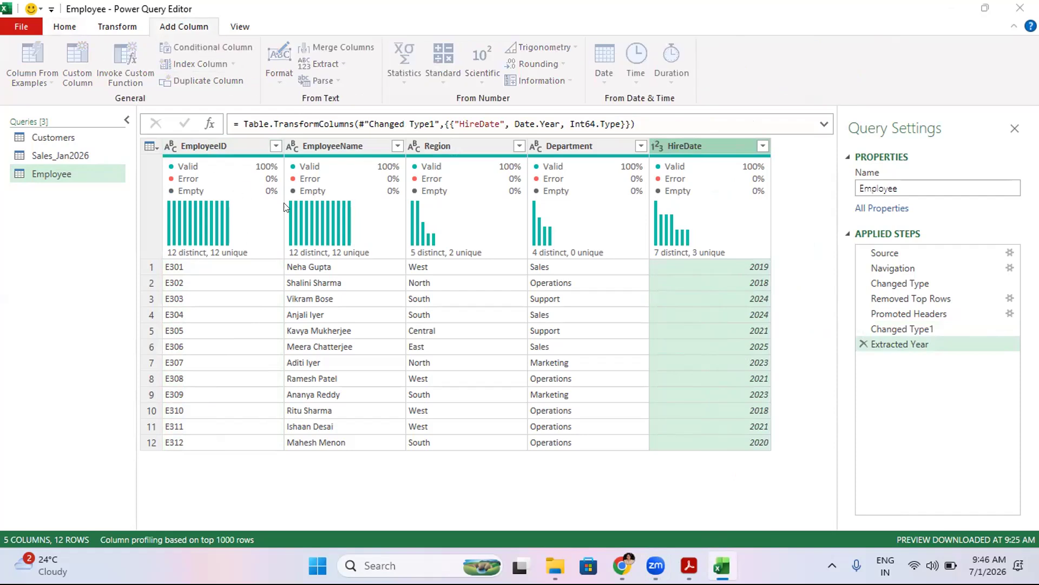
drag(236, 218, 191, 216)
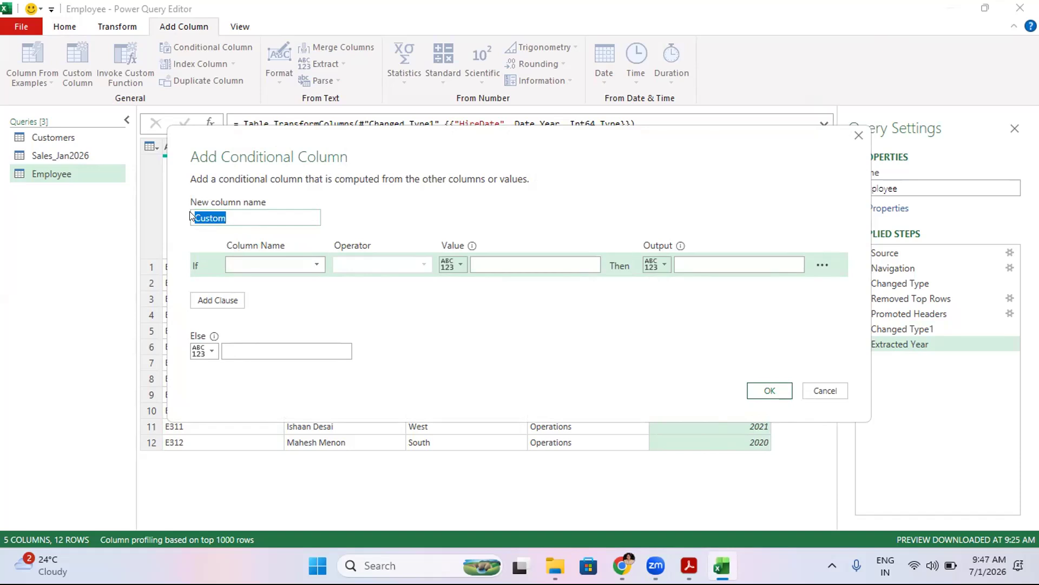
text(band_year of hire)
click(245, 263)
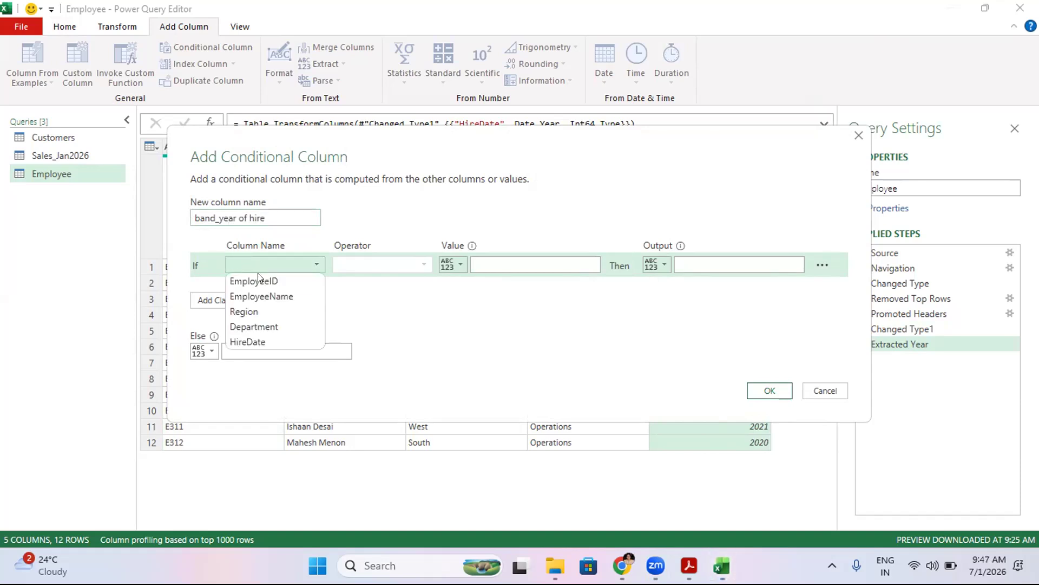
click(245, 341)
click(425, 264)
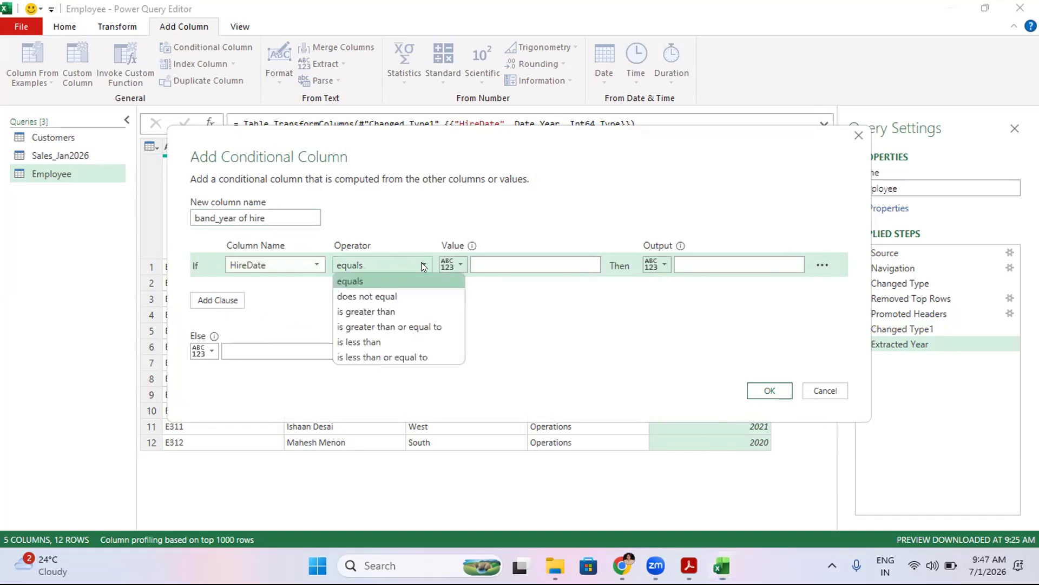
click(367, 341)
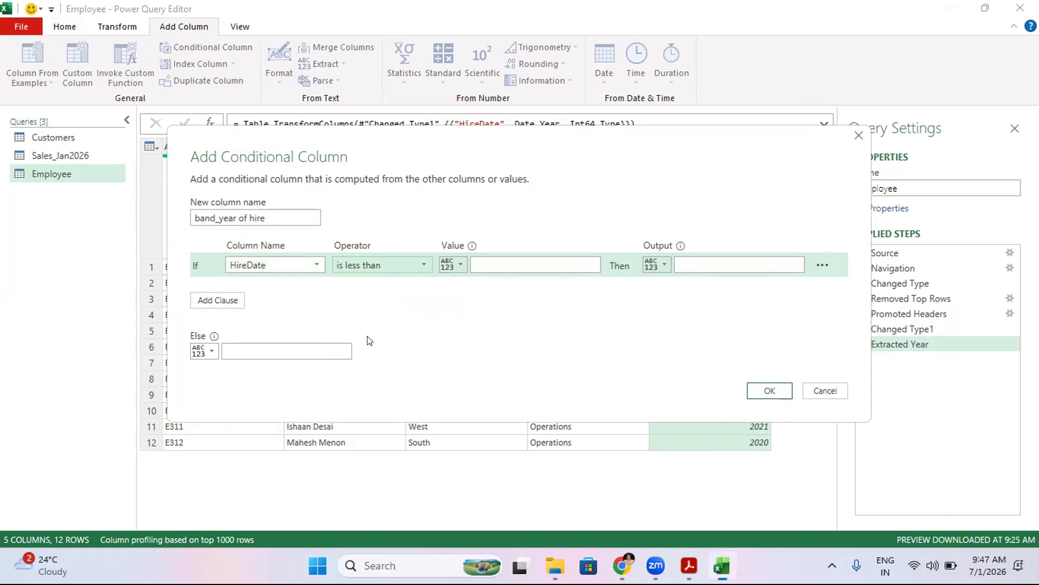
click(529, 265)
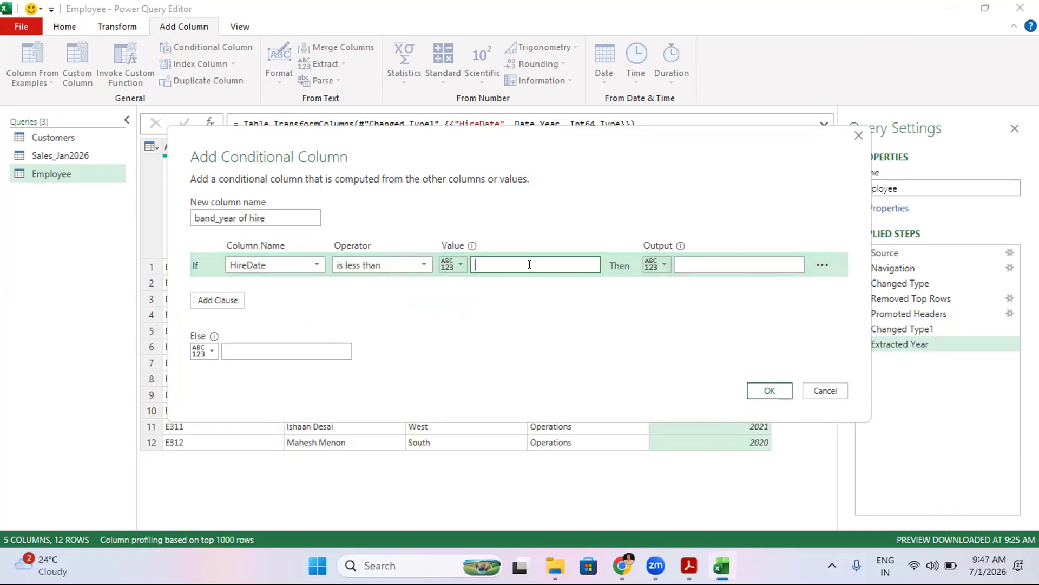
text(2020)
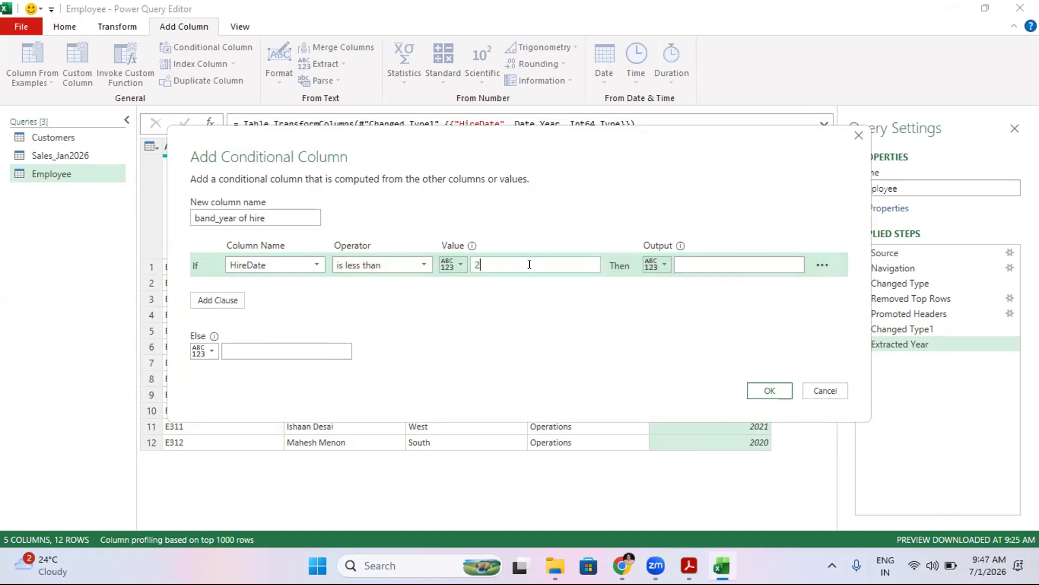
click(704, 260)
text(onld)
key(BackSpace)
key(BackSpace)
key(BackSpace)
text(ld)
click(277, 346)
text(freshers)
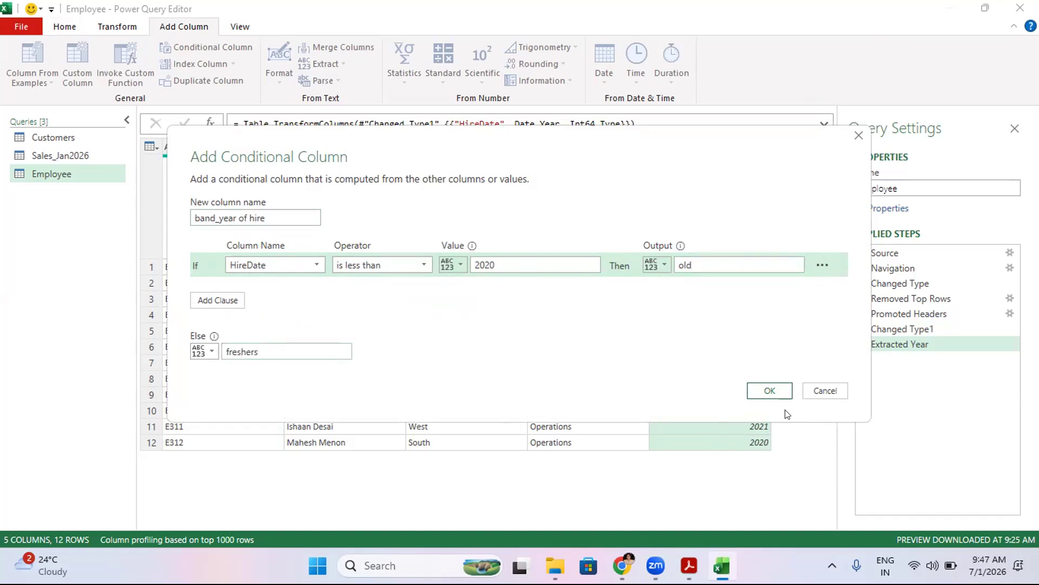
click(776, 394)
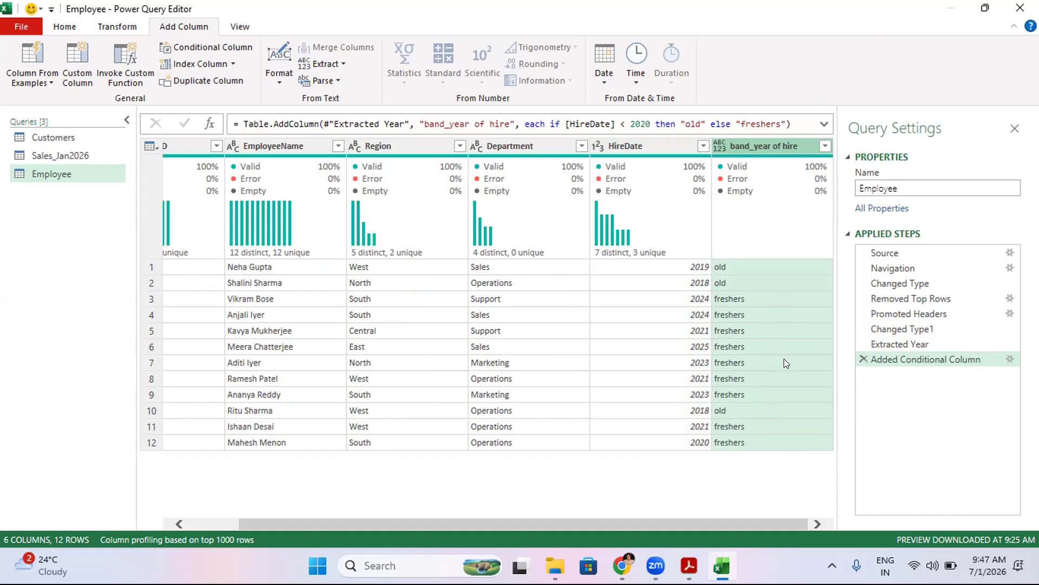
- Close the editor and load the Employee query to the workbook
click(19, 28)
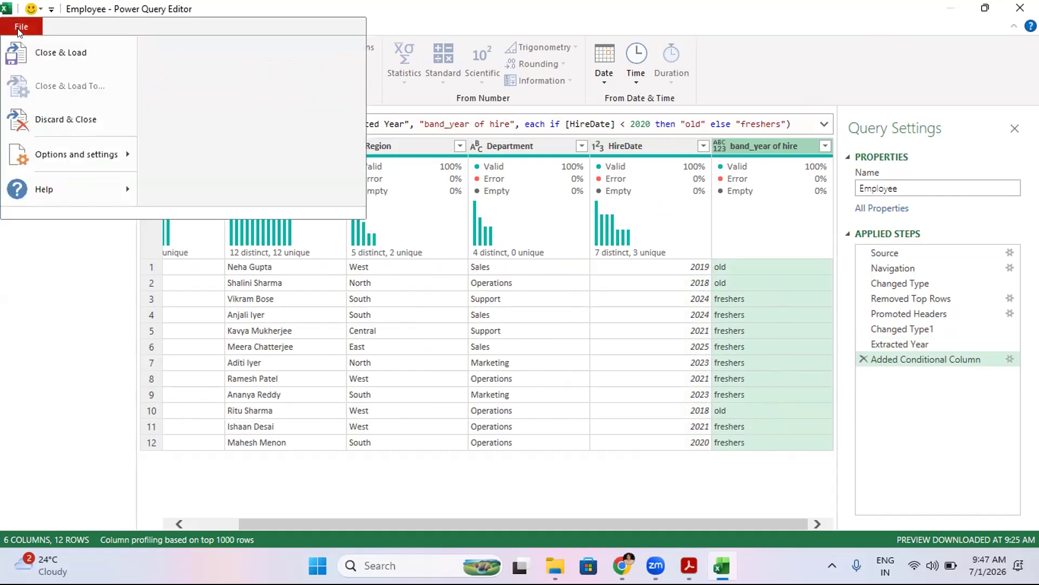
click(37, 55)
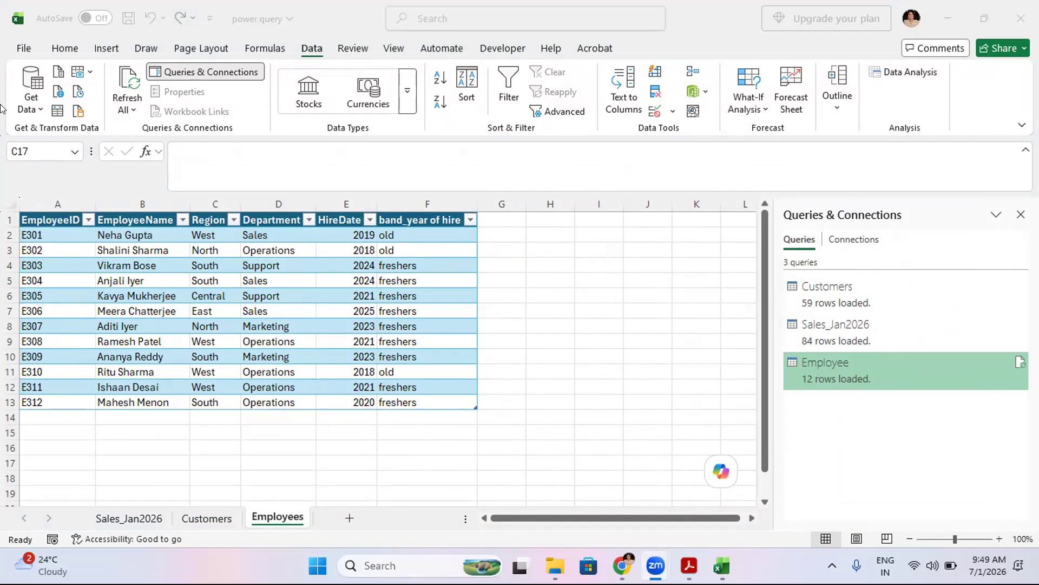
click(31, 109)
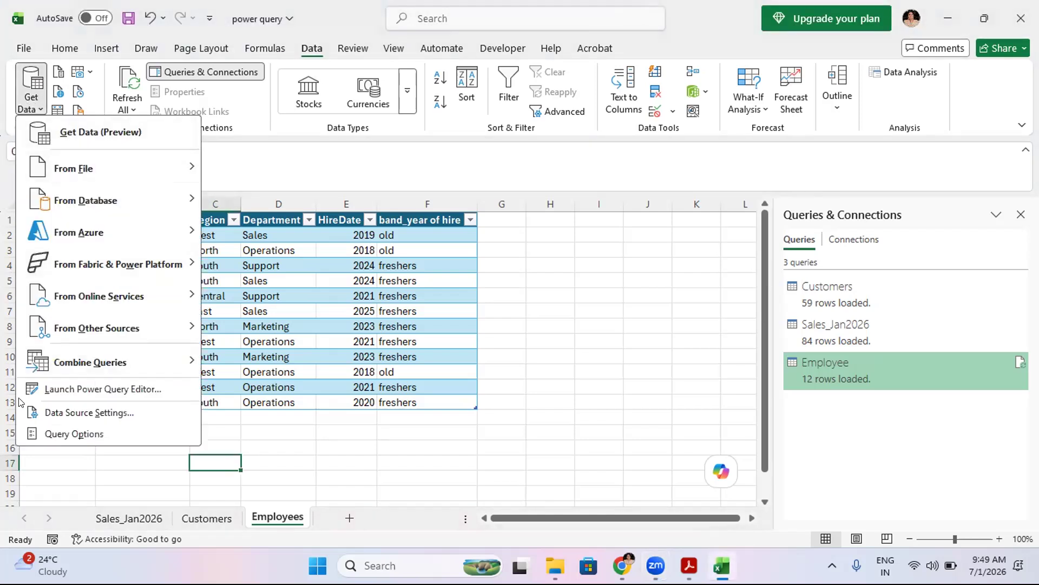
click(88, 391)
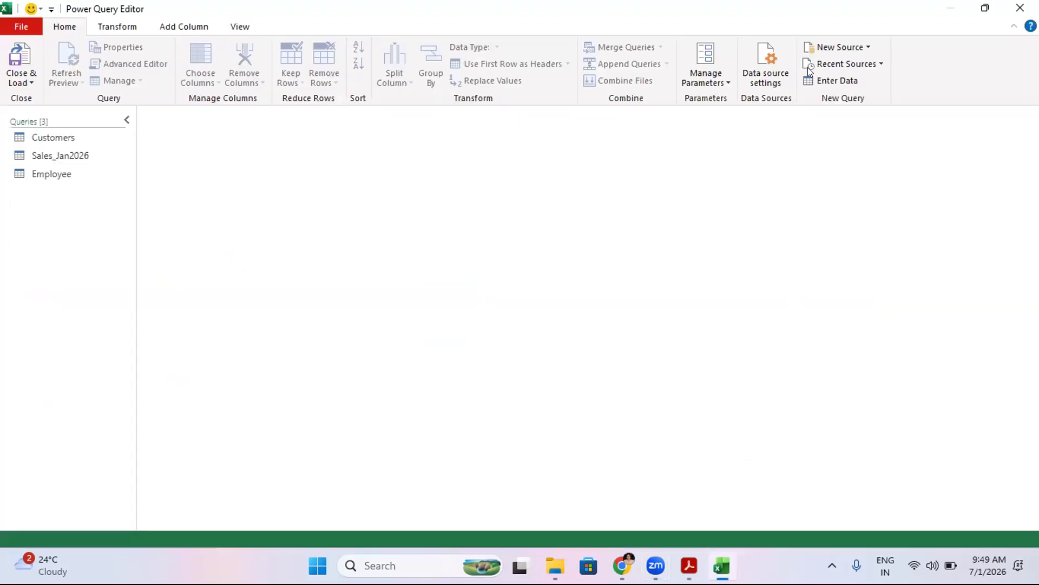
click(28, 48)
- Import the Products text file from the demo files folder and load it to a new sheet
click(31, 104)
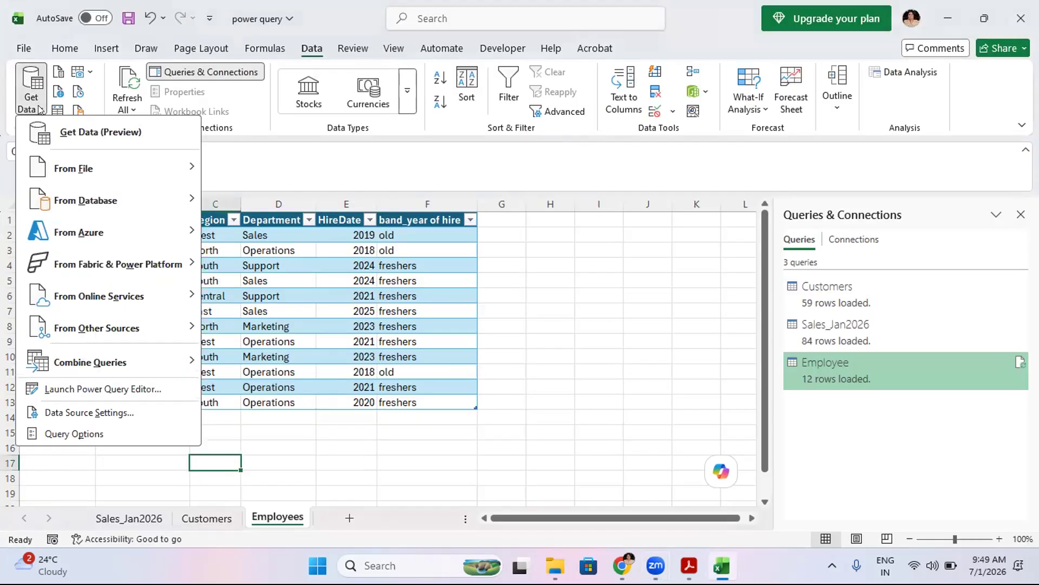
mouse_move(74, 177)
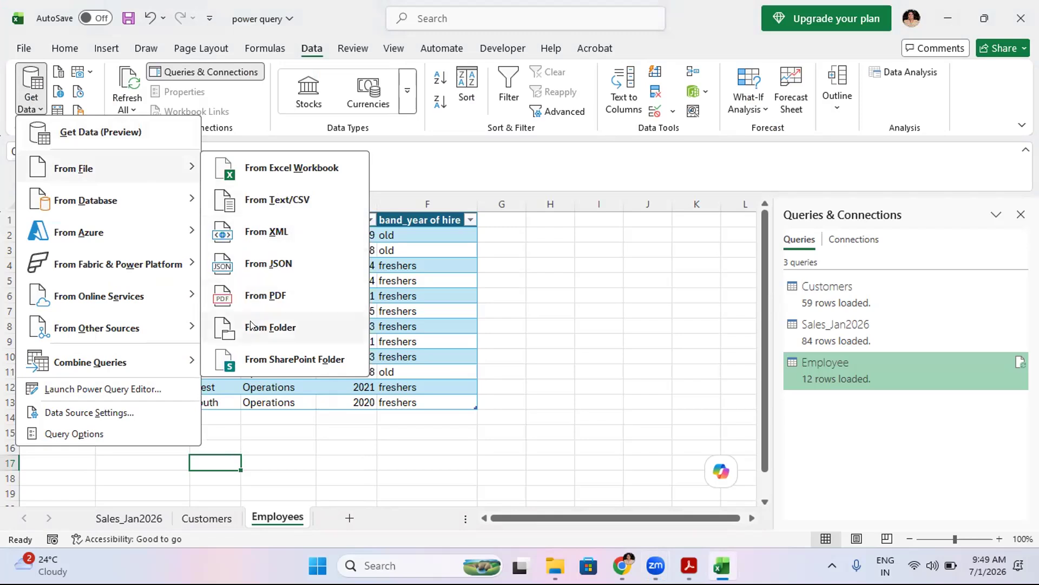
click(281, 201)
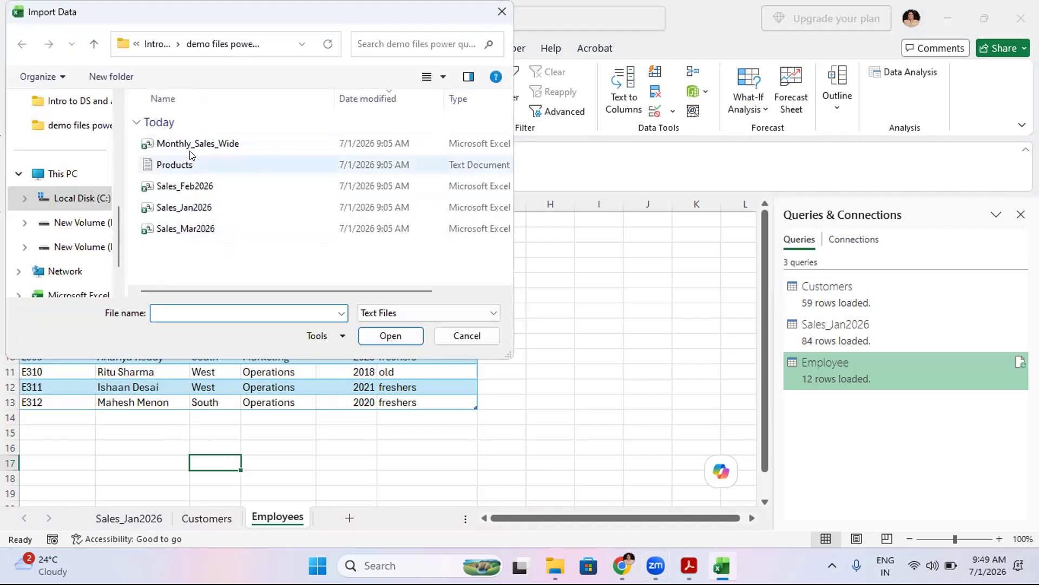
click(175, 166)
double_click(175, 166)
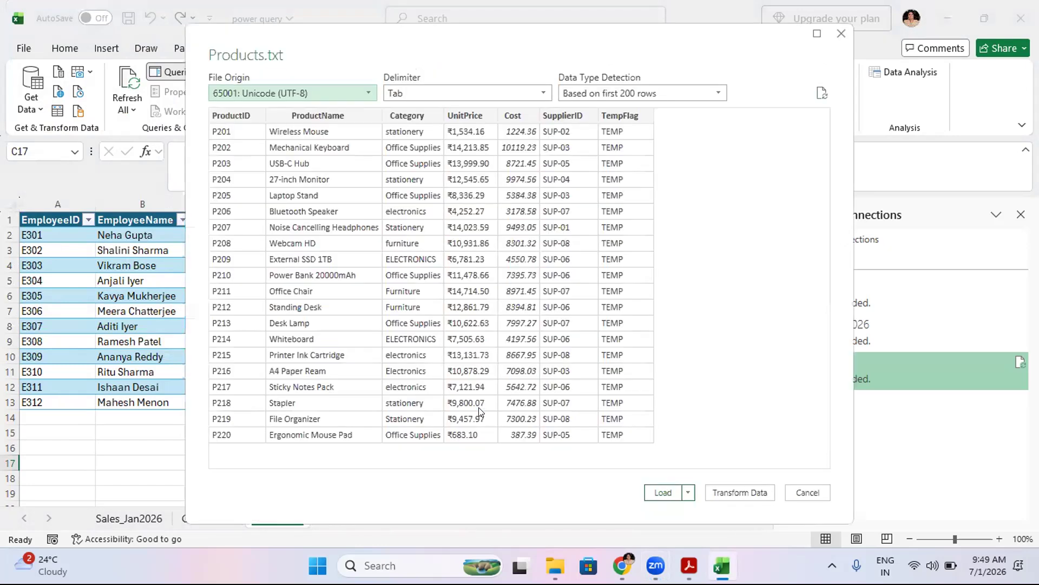
click(662, 497)
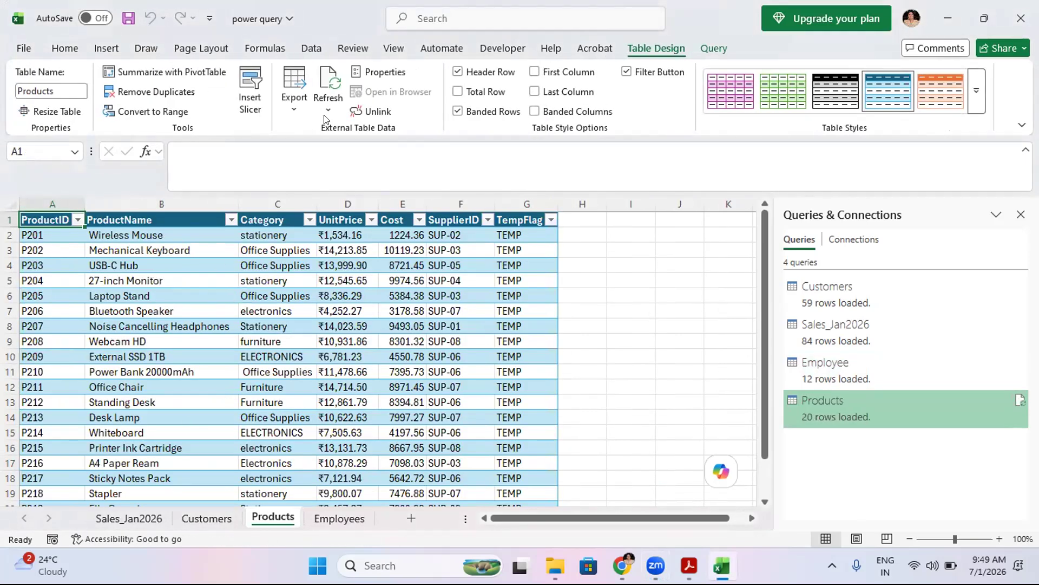
- Open the Power Query Editor and browse the columns and rows of the Products query
click(307, 51)
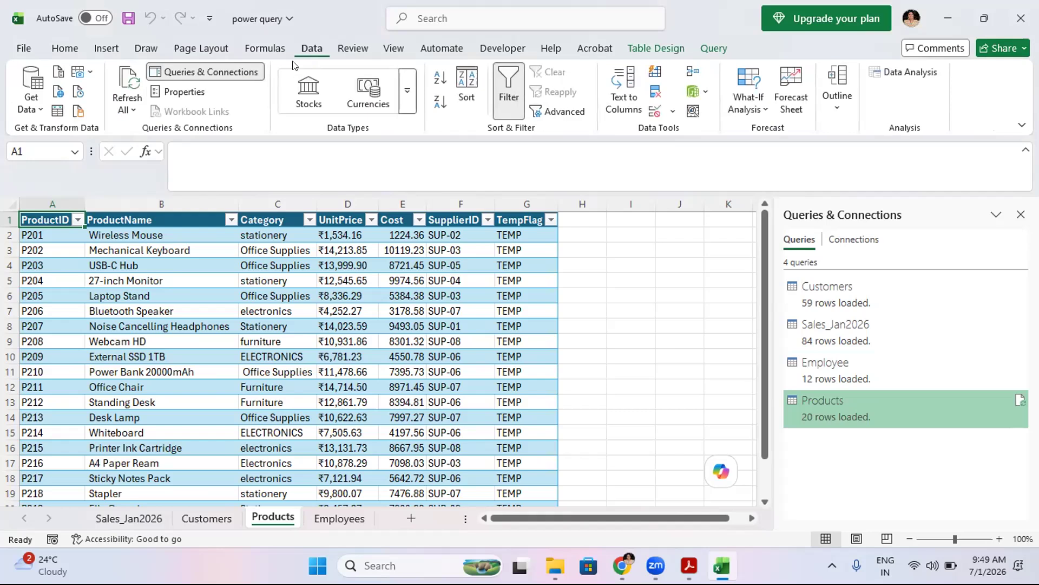
click(41, 111)
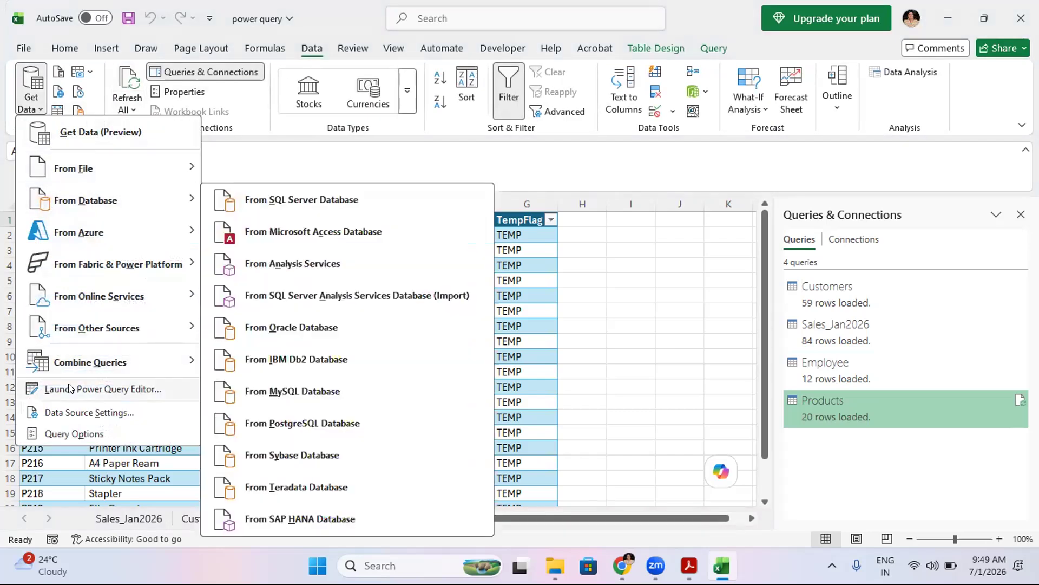
click(69, 389)
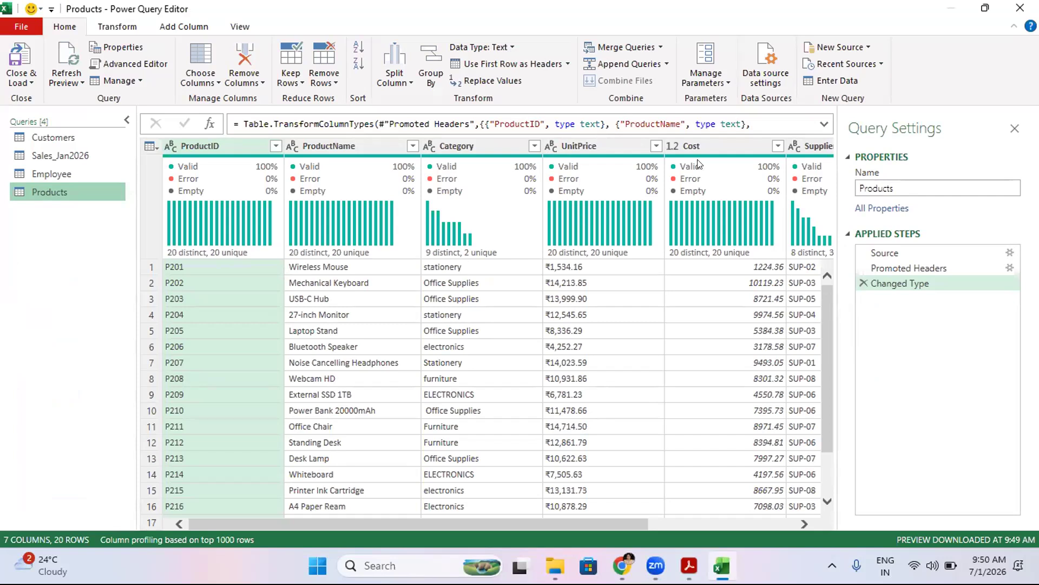
click(626, 336)
key(Right)
key(Right)
key(Right)
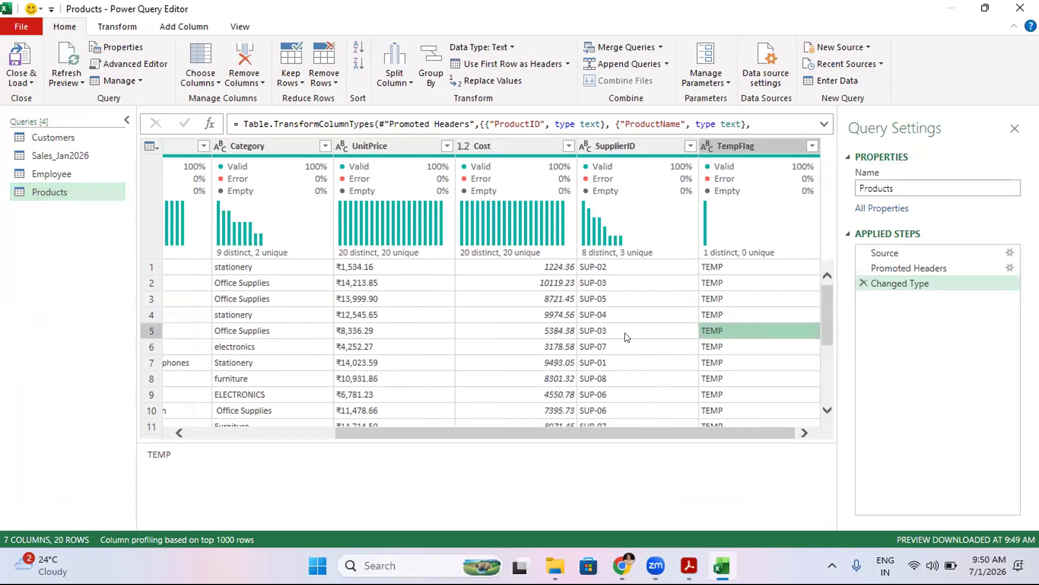
key(Left)
key(Left)
key(Left)
key(Left)
key(Left)
key(Left)
key(Left)
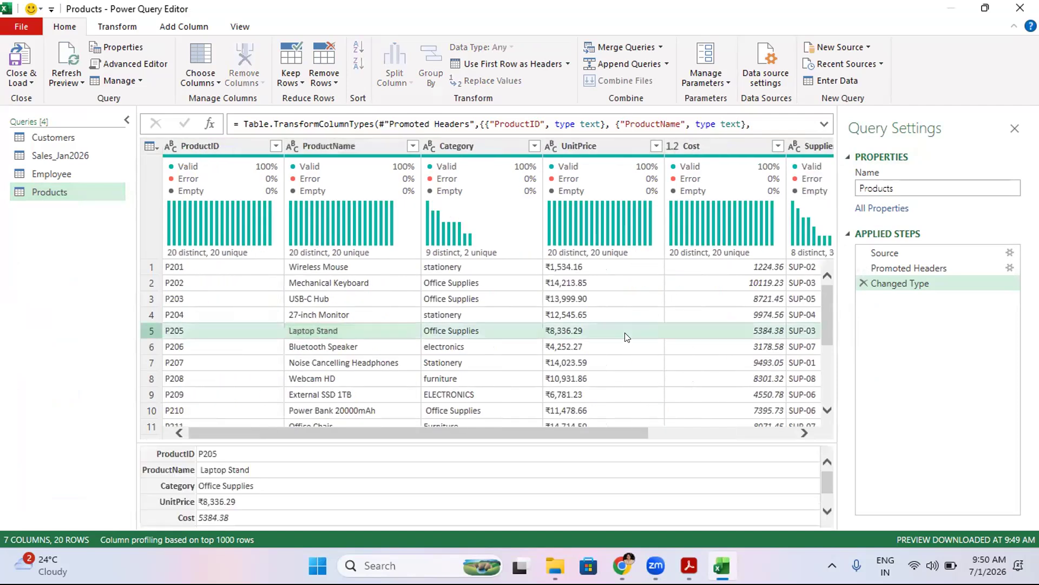
- Browse the columns of the Customers query, then switch back to the Products query
click(50, 136)
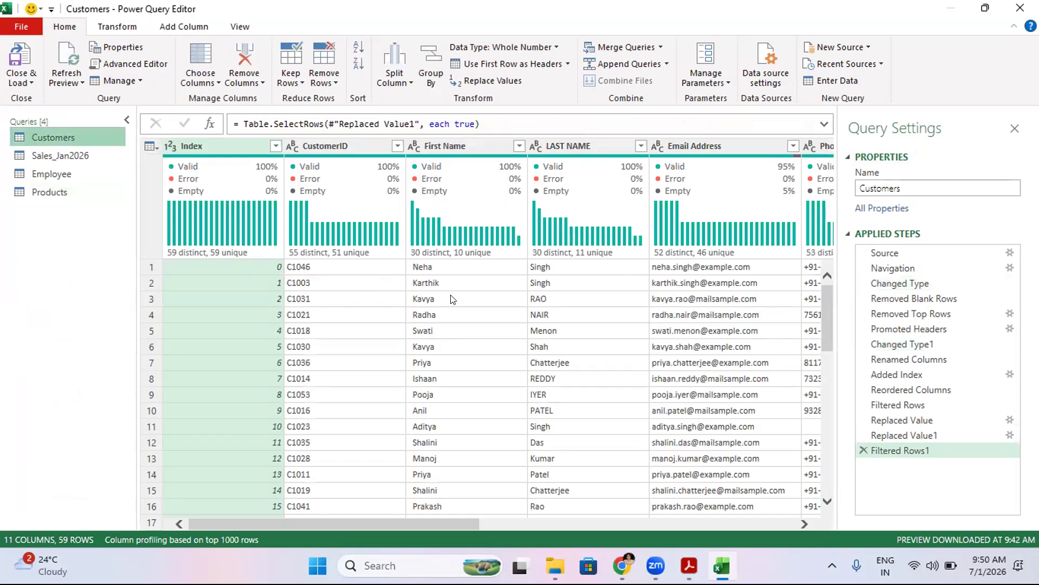
click(451, 297)
key(Right)
key(Right)
key(Right)
key(Right)
key(Right)
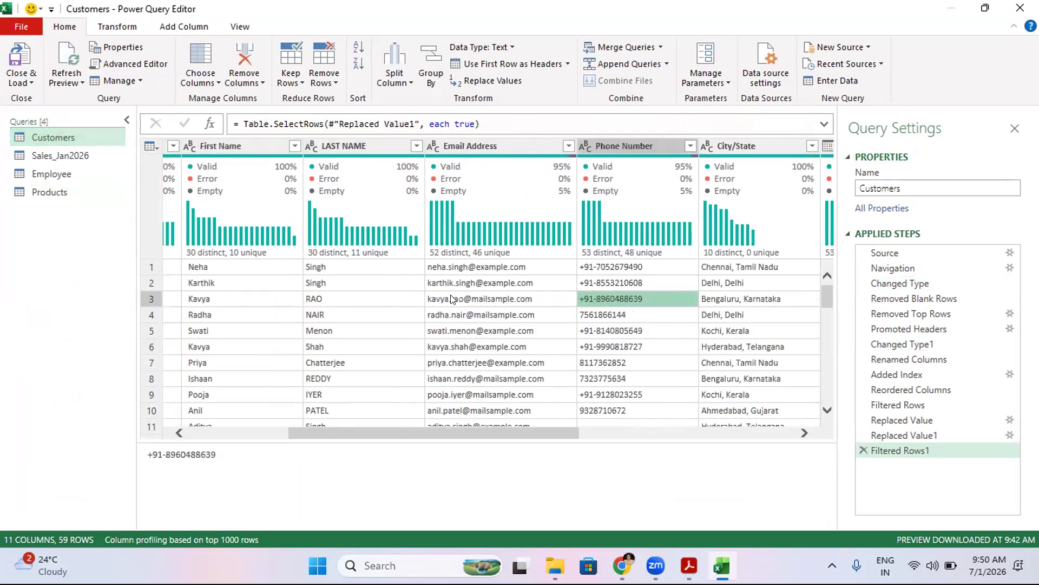
key(Right)
key(Right)
key(Right)
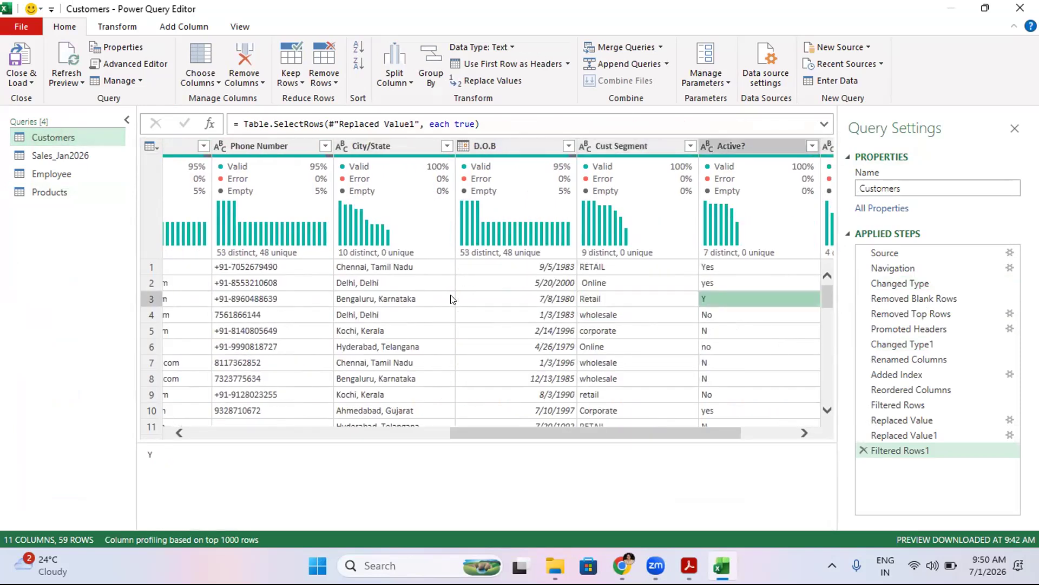
key(Left)
key(Left)
key(Left)
key(Left)
key(Left)
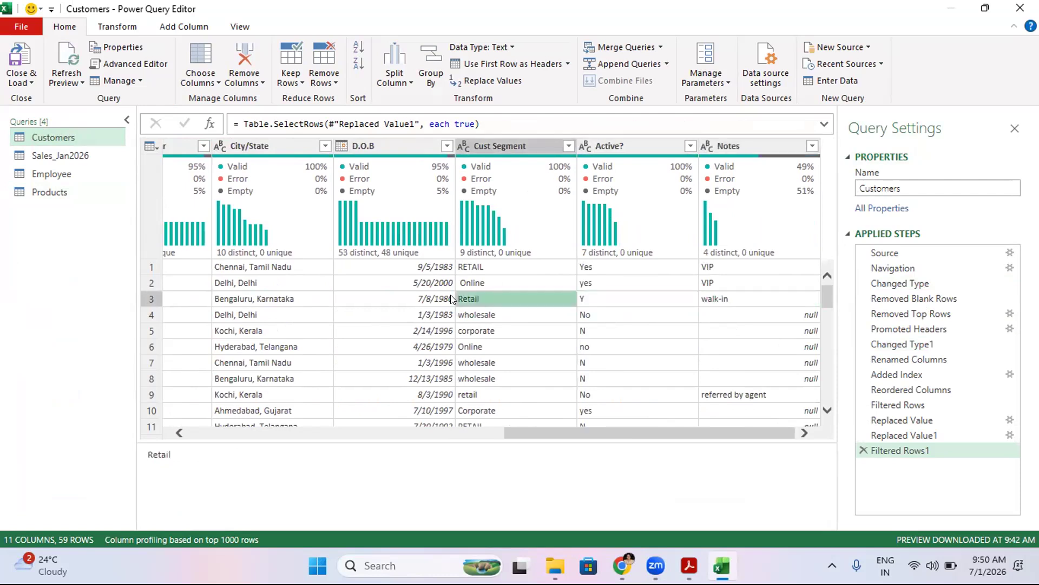
key(Left)
key(Left)
key(Left)
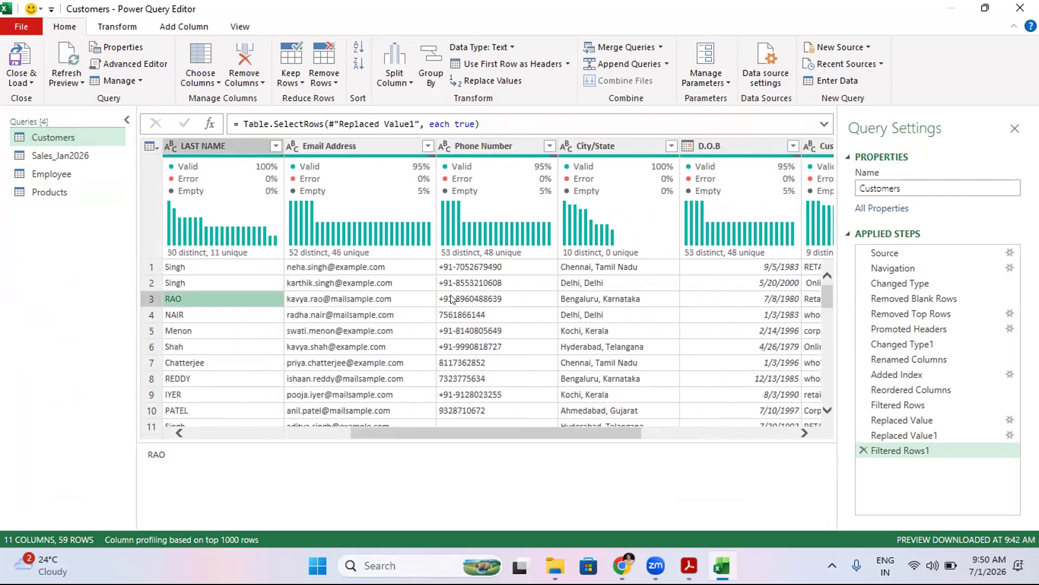
key(Left)
key(Left)
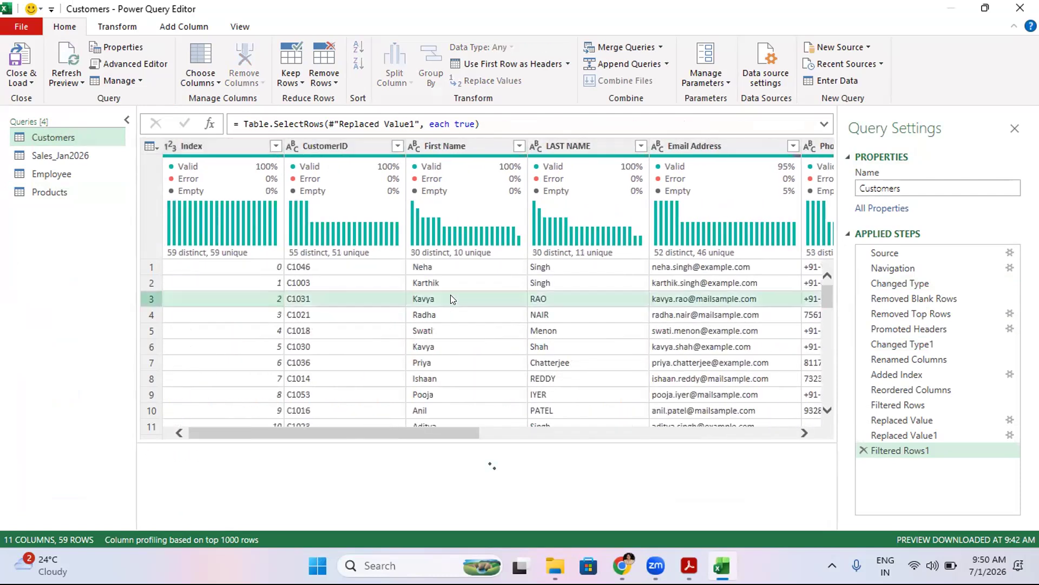
key(Right)
key(Right)
key(Right)
key(Right)
key(Right)
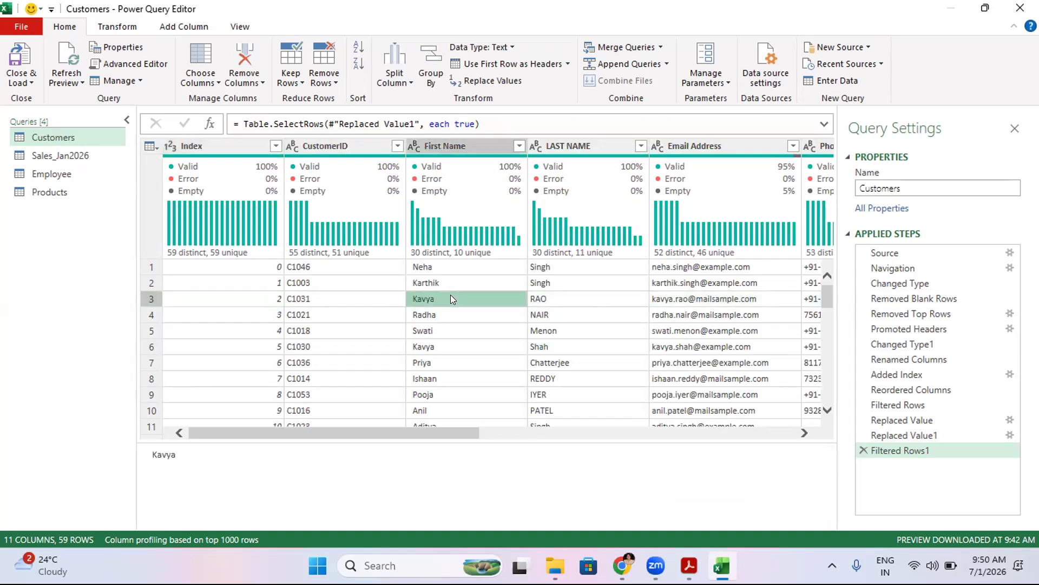
key(Right)
key(Right)
key(Right)
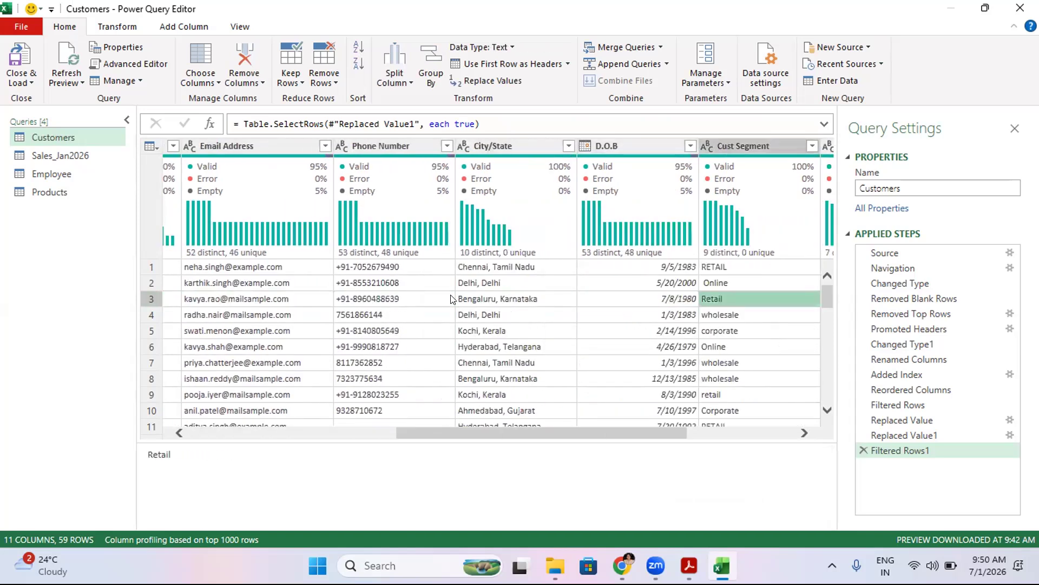
key(Right)
key(Left)
key(Right)
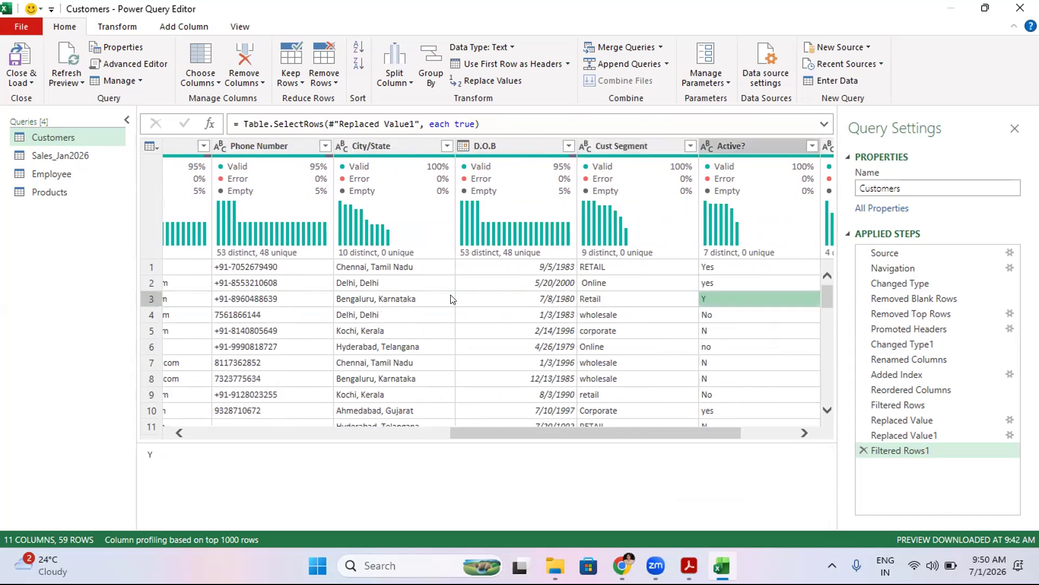
key(Right)
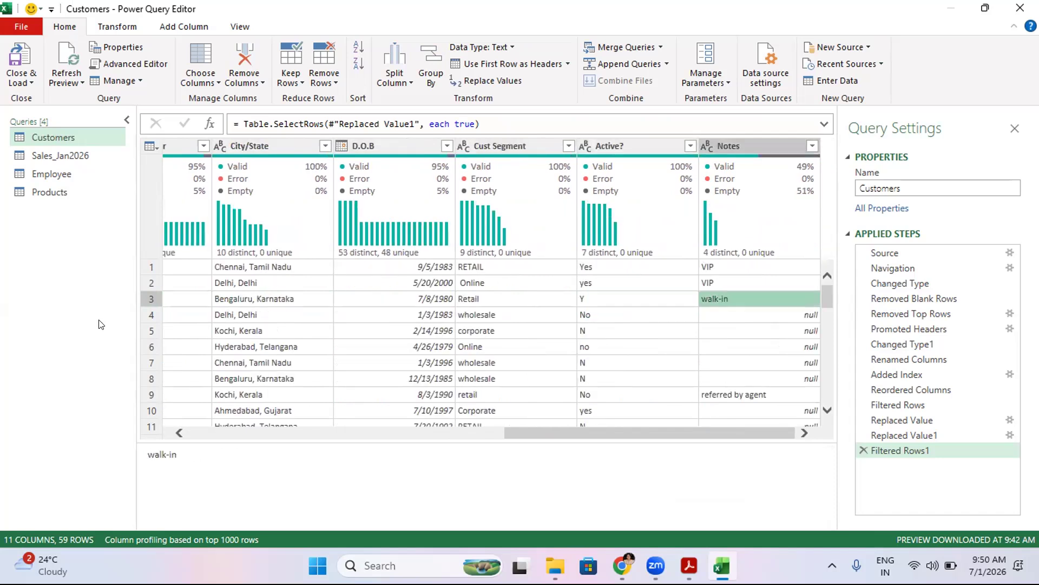
click(50, 188)
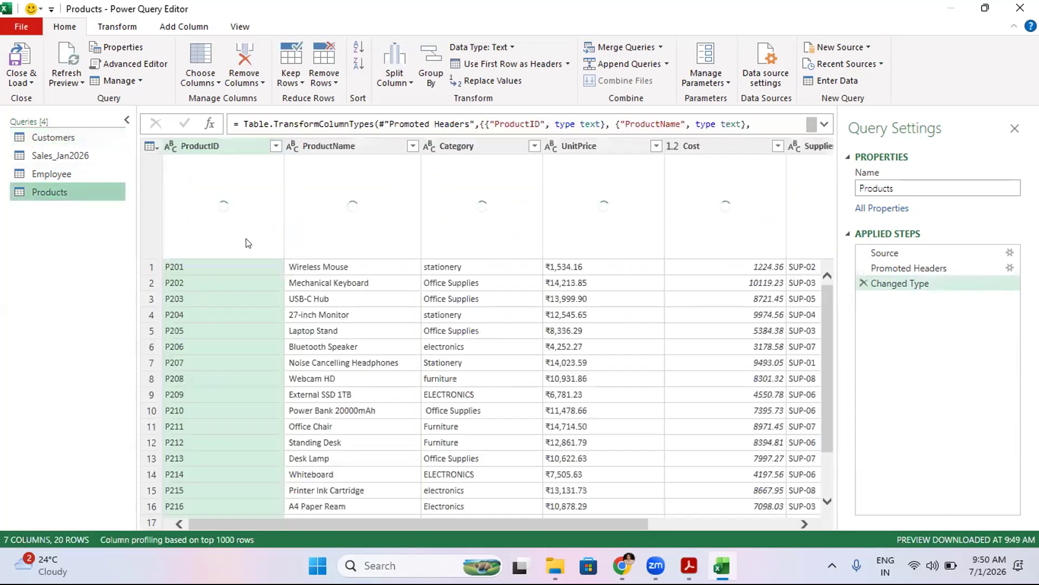
- Browse the cell values across the Products query's columns, from ProductID to TempFlag
click(232, 317)
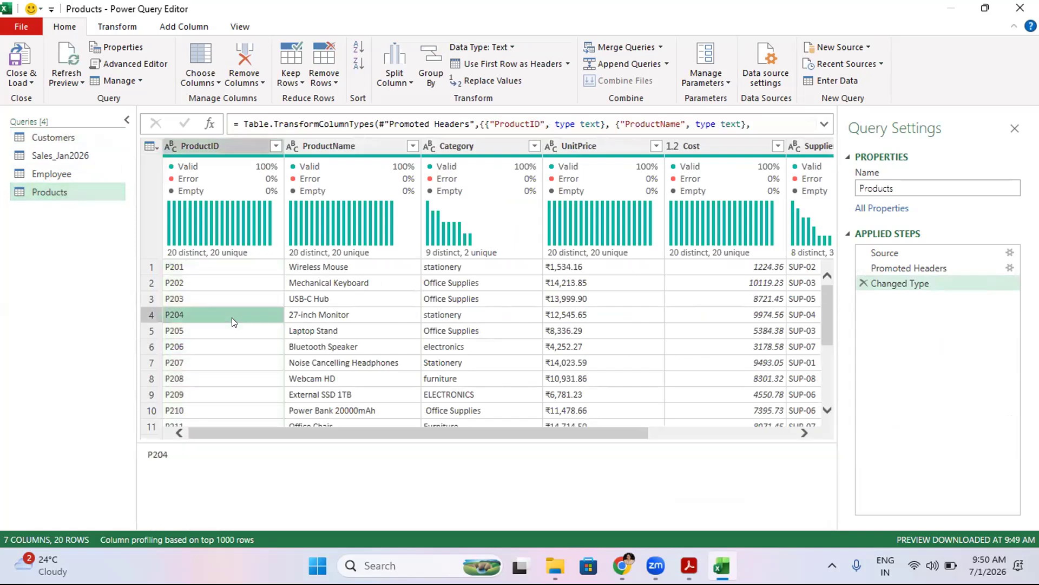
key(Right)
key(Right)
key(Right)
key(Right)
key(Right)
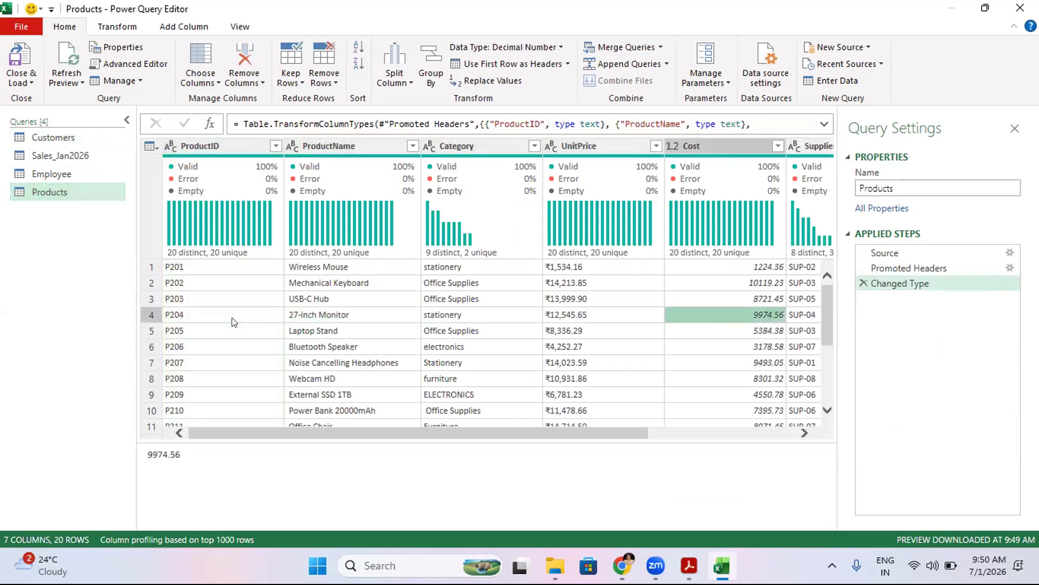
key(Left)
key(Left)
key(Left)
key(Right)
key(Right)
key(Right)
key(Right)
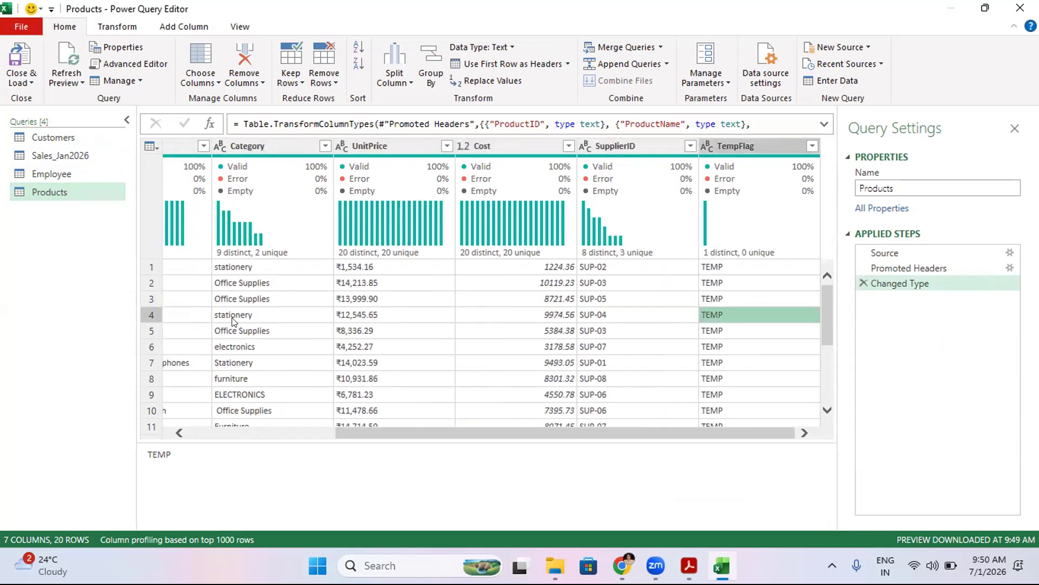
key(Left)
key(Left)
key(Left)
key(Left)
key(Left)
key(Left)
key(Left)
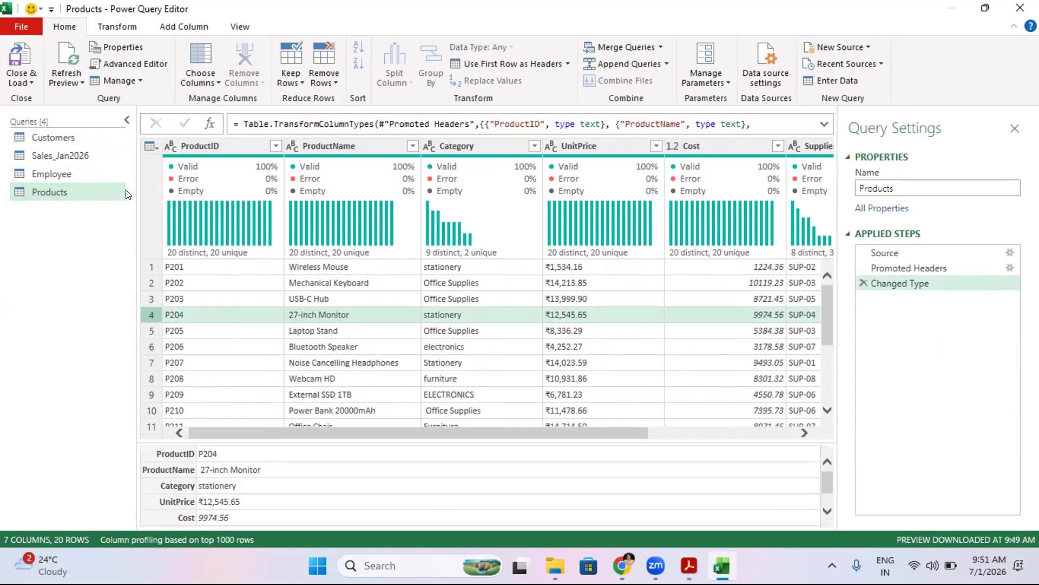
drag(30, 154, 45, 156)
click(818, 52)
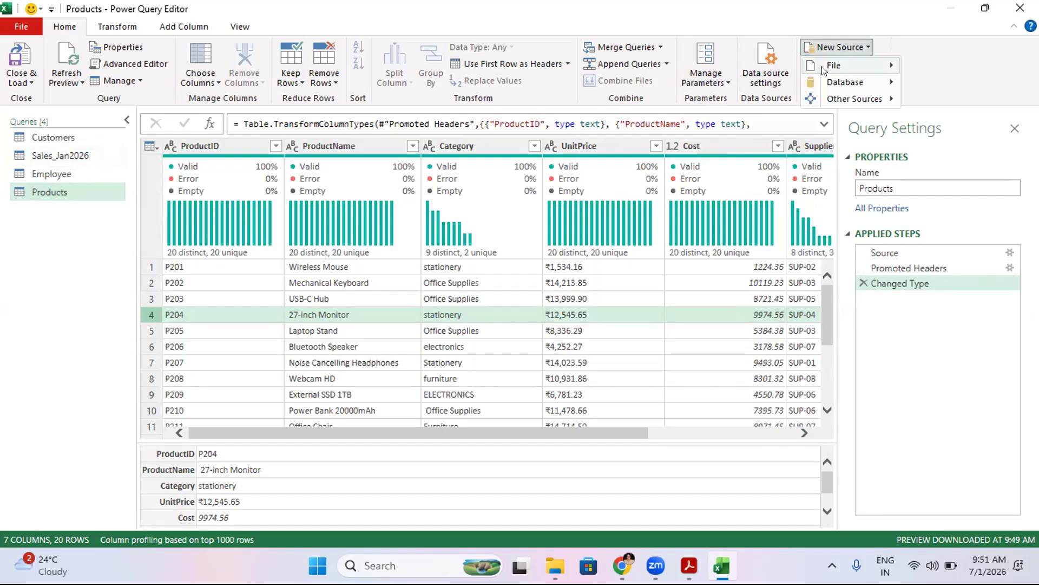
mouse_move(825, 72)
click(969, 76)
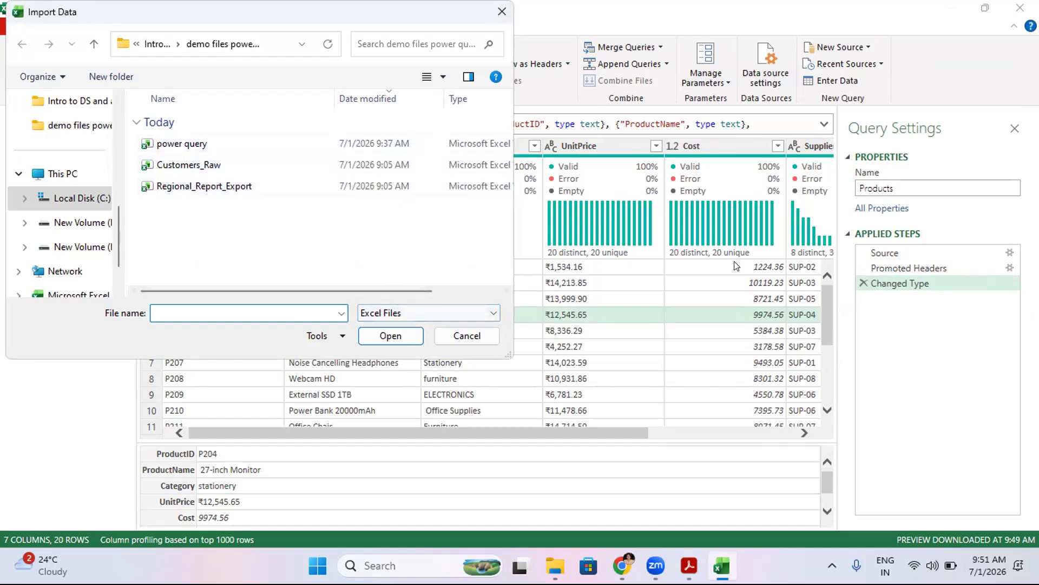
click(502, 11)
- Import the Sales_Feb2026 CSV file from the demo files folder as a new query
click(818, 50)
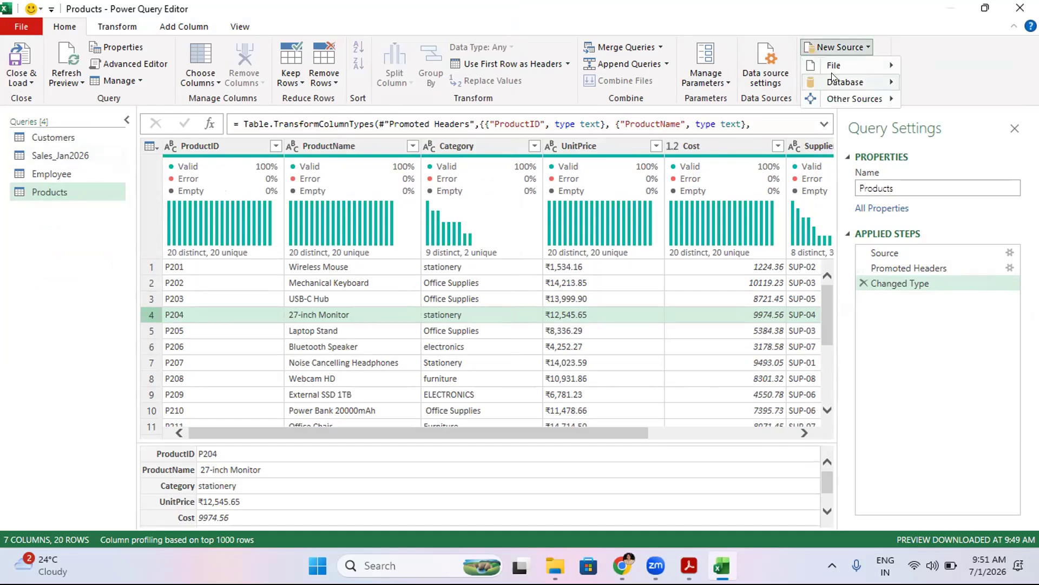
mouse_move(871, 70)
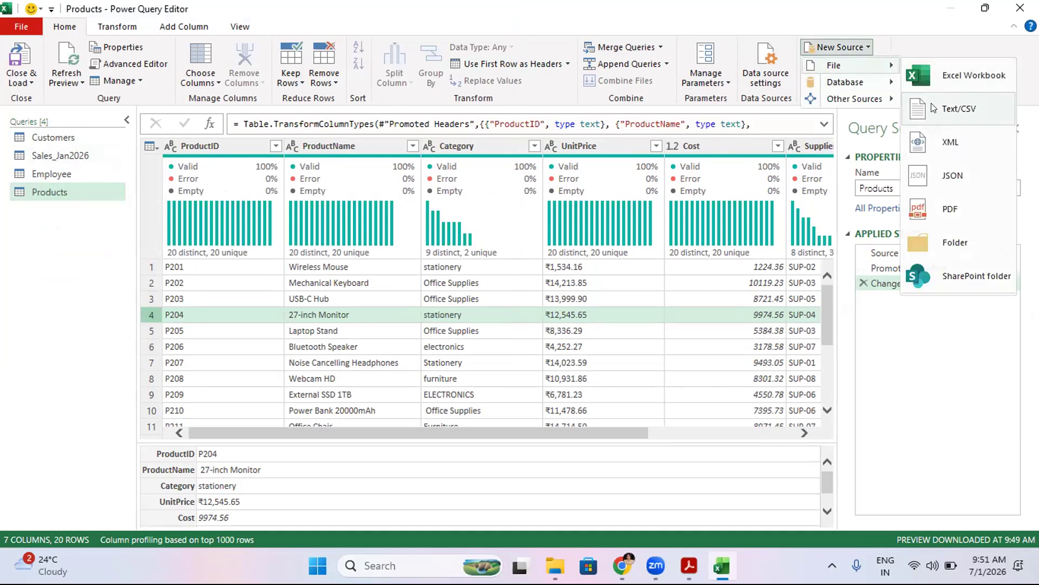
click(956, 109)
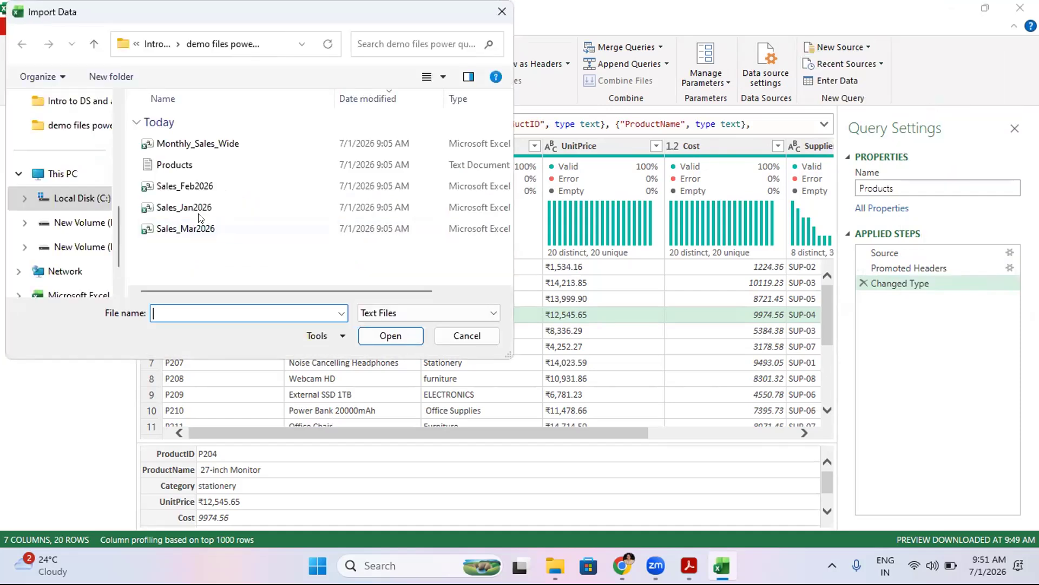
click(200, 211)
click(187, 184)
click(390, 335)
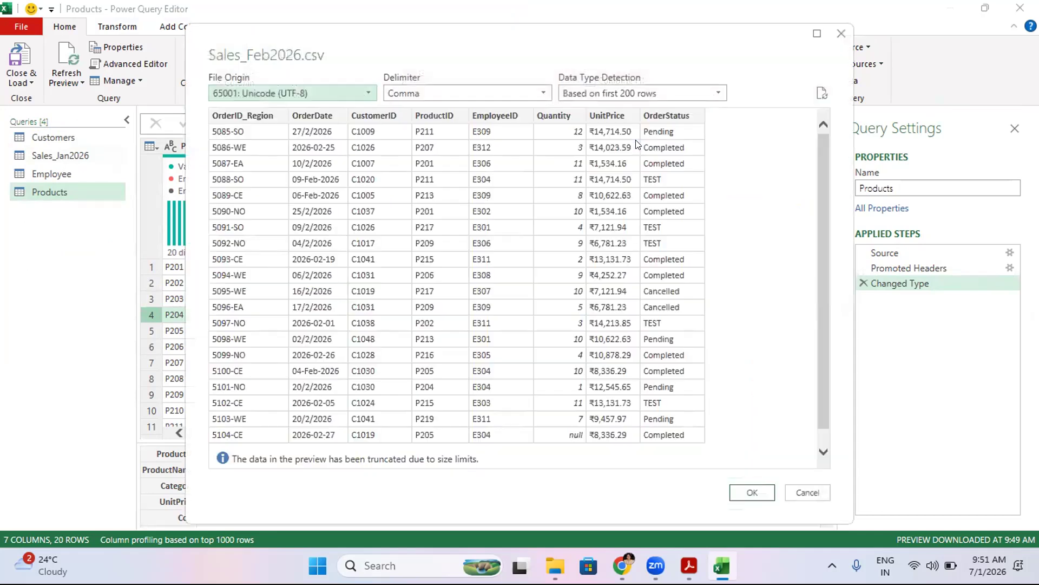
click(751, 494)
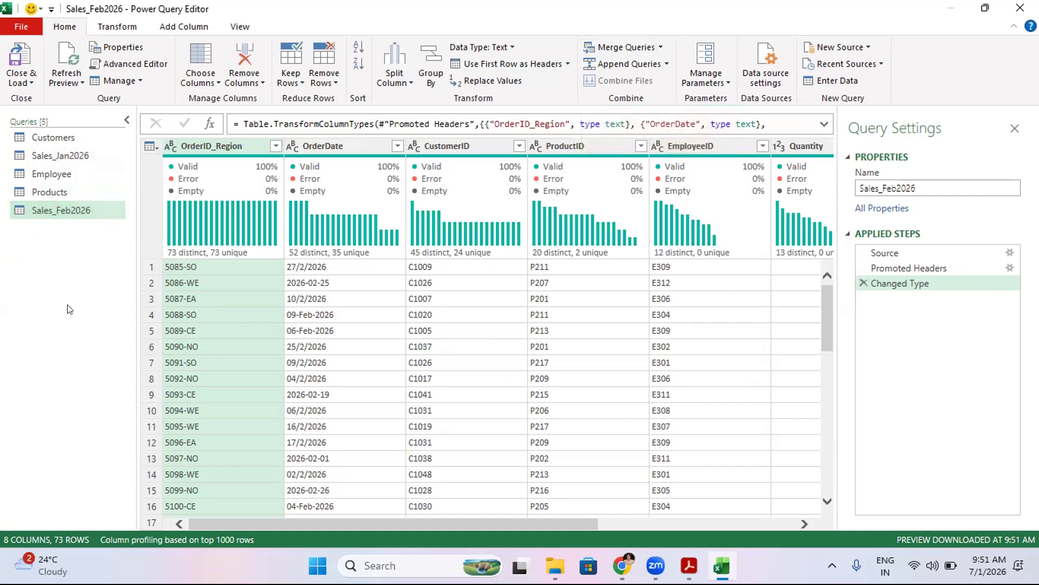
- Append the Sales_Feb2026 query to itself as a two-table append
click(629, 47)
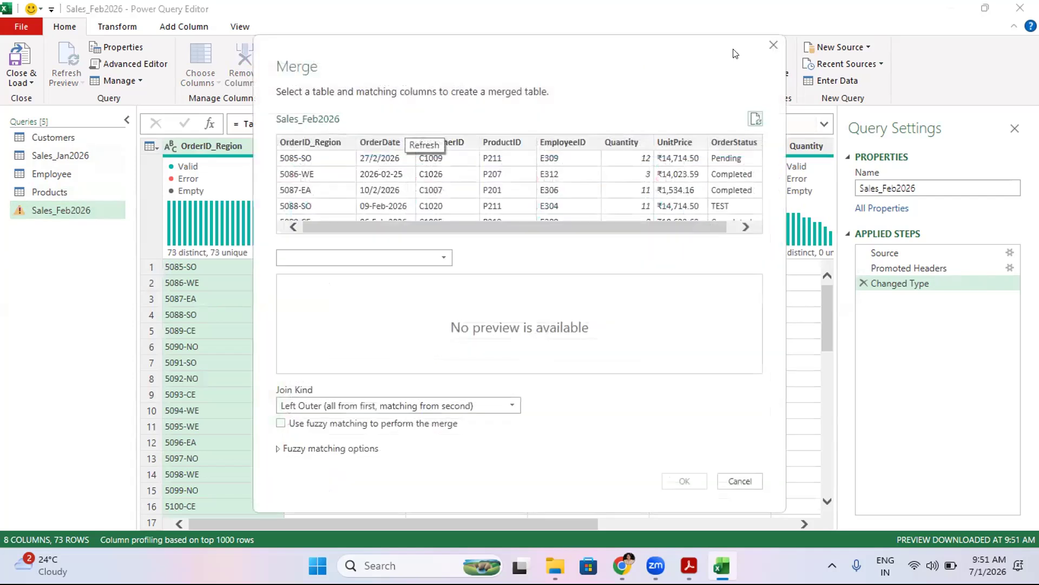
click(774, 45)
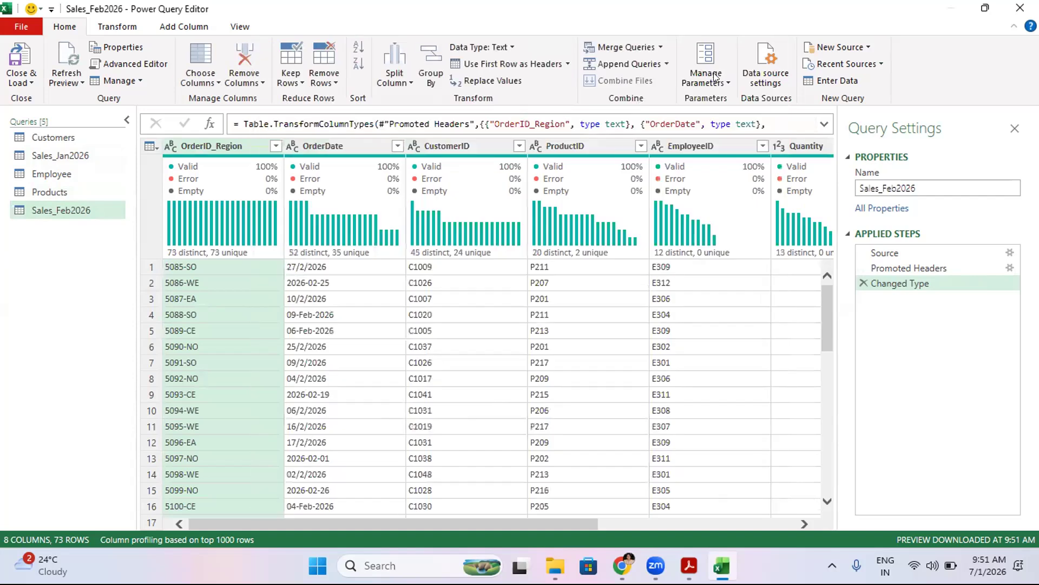
click(636, 63)
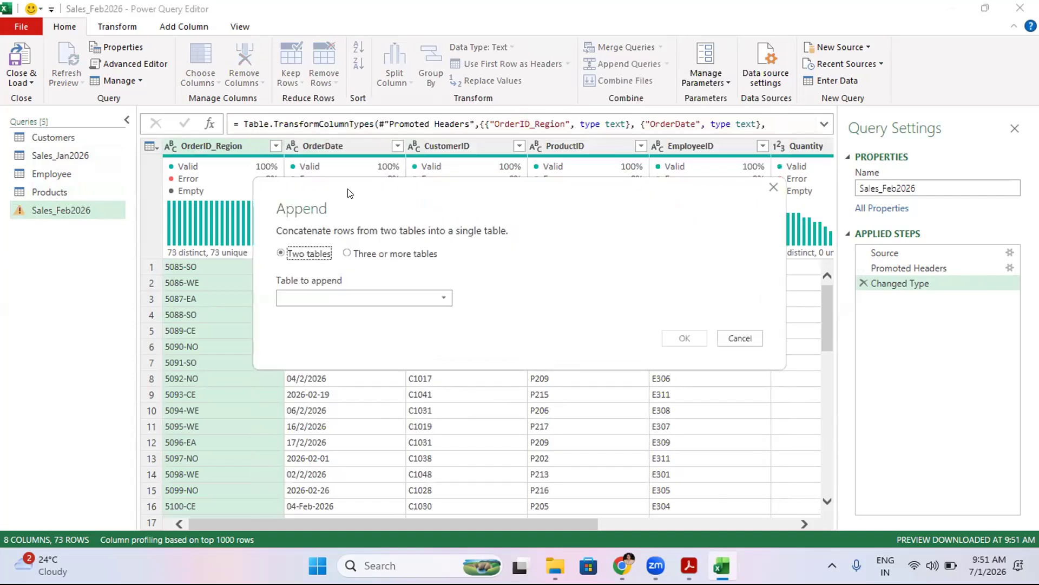
click(320, 298)
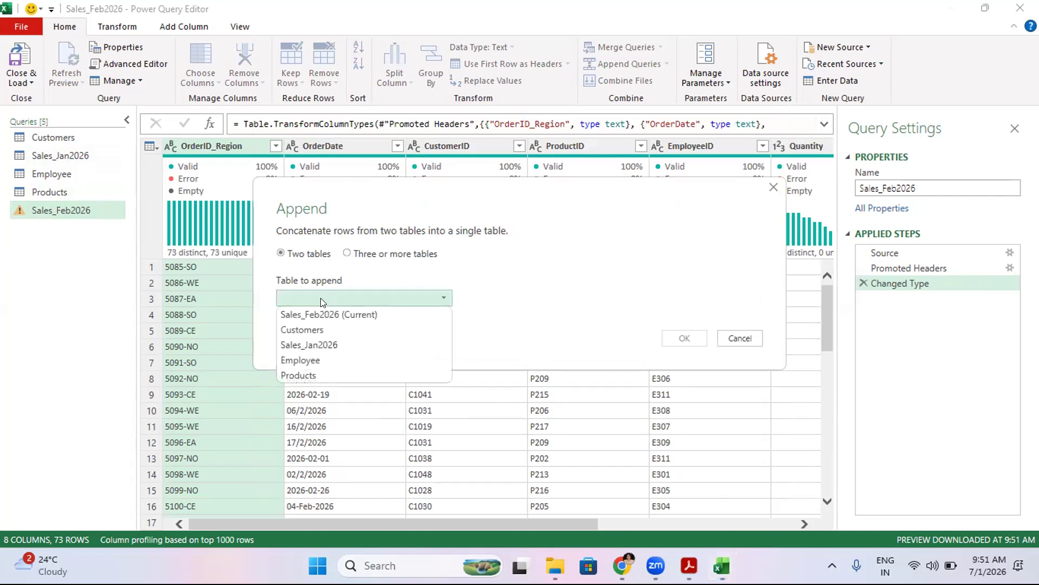
click(310, 314)
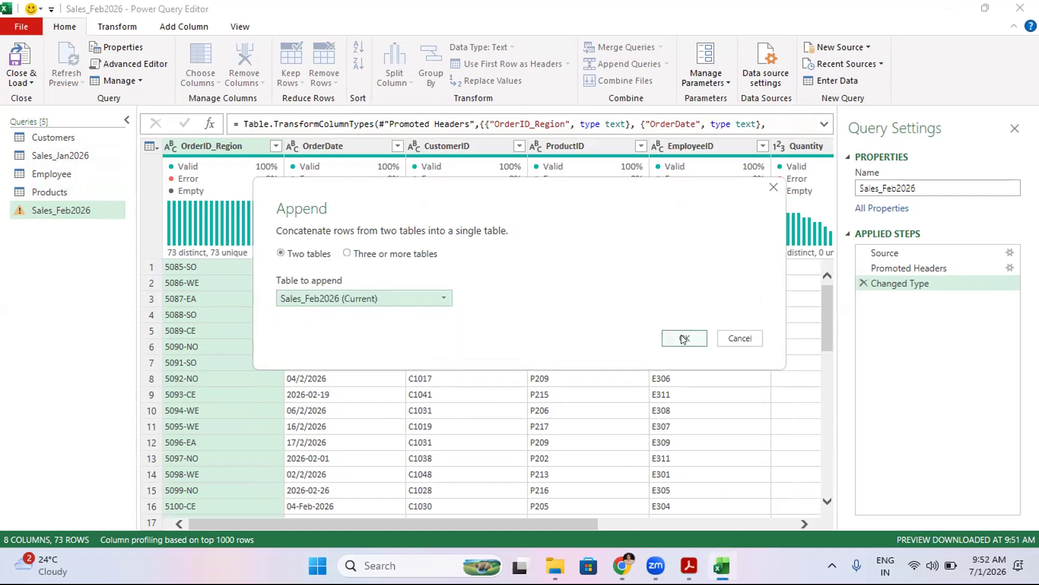
click(425, 297)
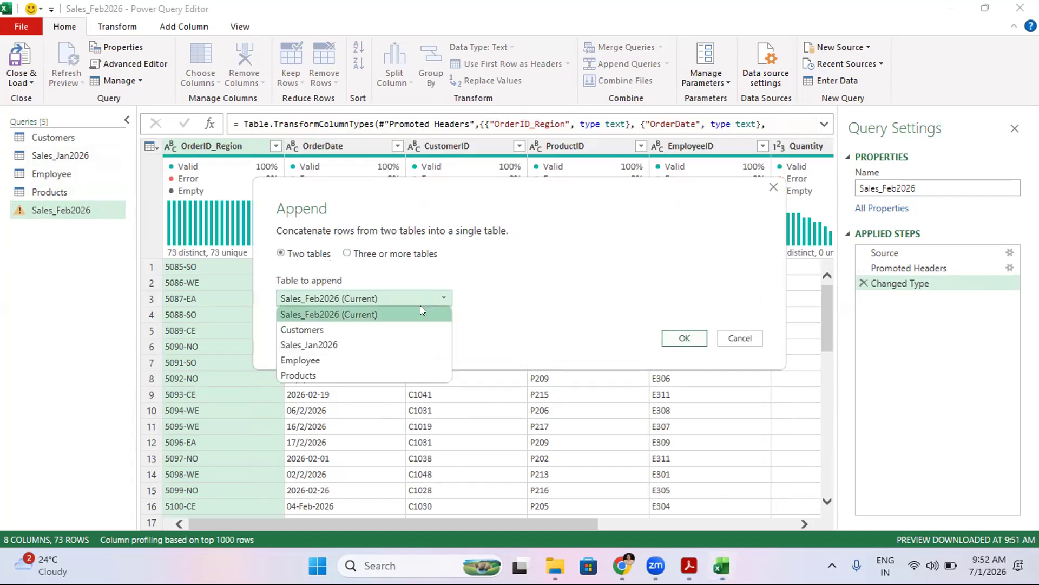
click(332, 344)
click(341, 304)
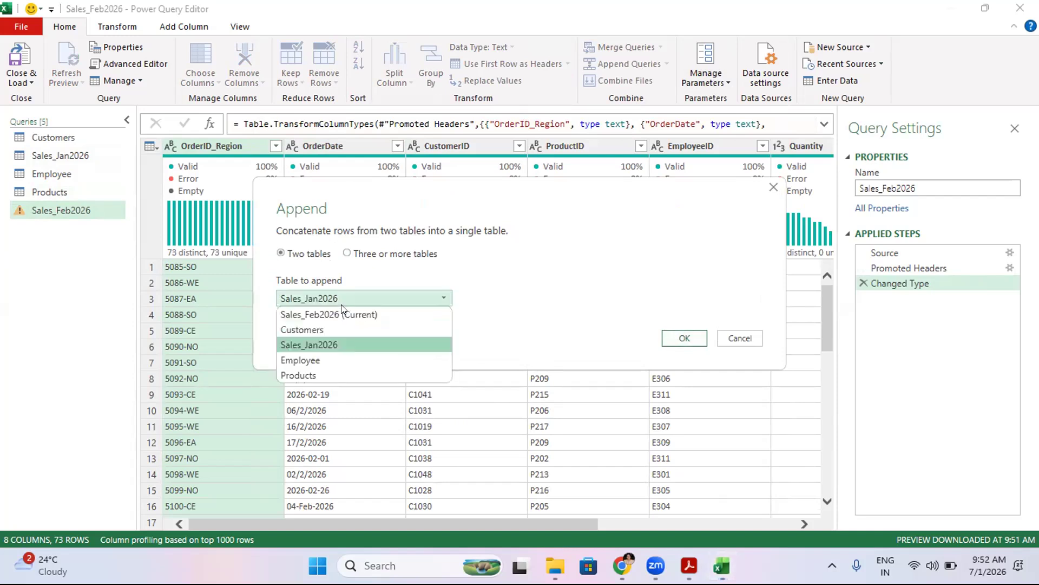
click(335, 319)
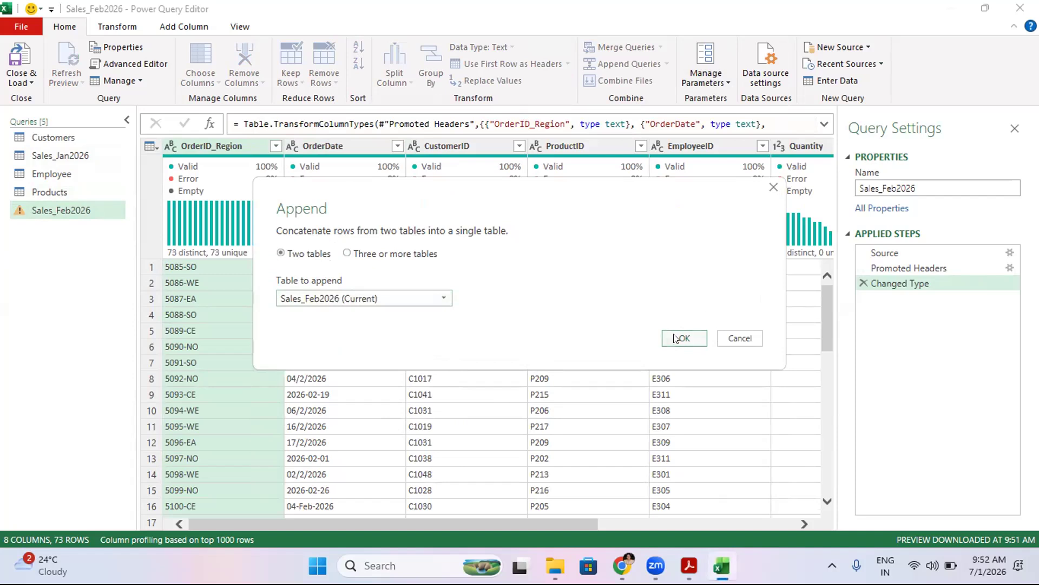
click(684, 338)
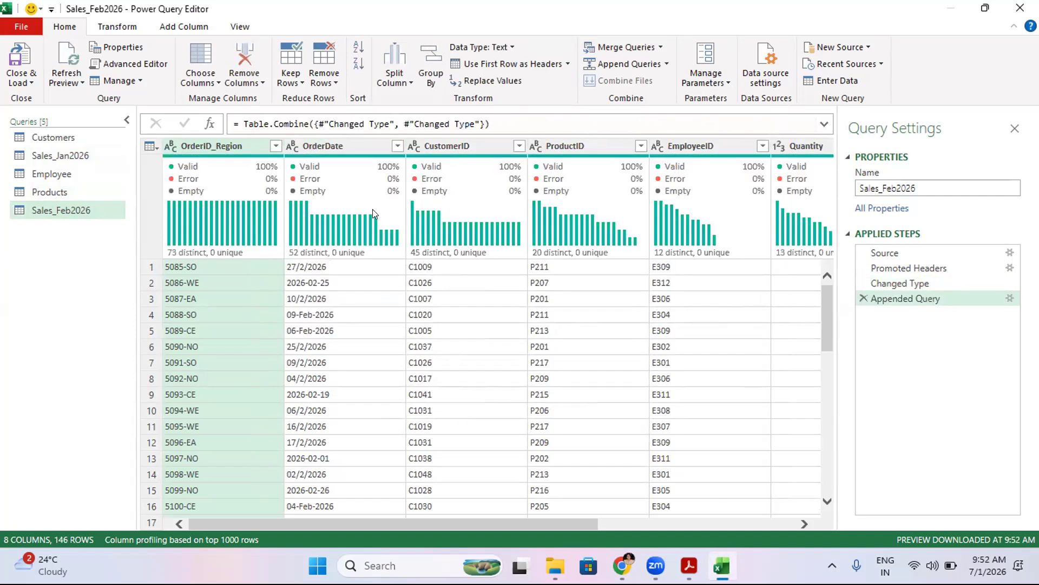
mouse_move(198, 210)
- Append Sales_Feb2026 and Sales_Jan2026 as a new query
click(669, 63)
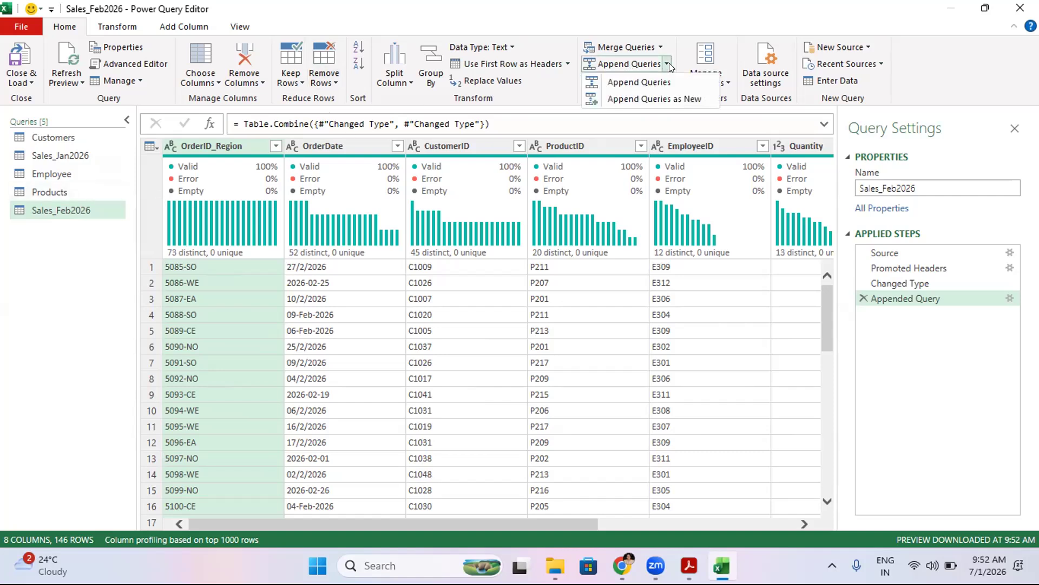
click(647, 98)
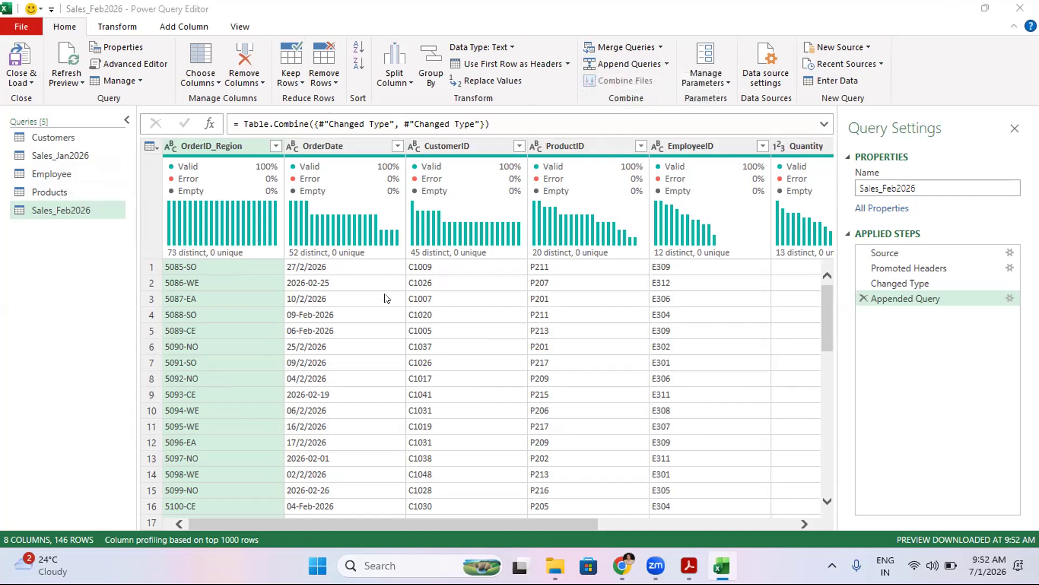
click(360, 317)
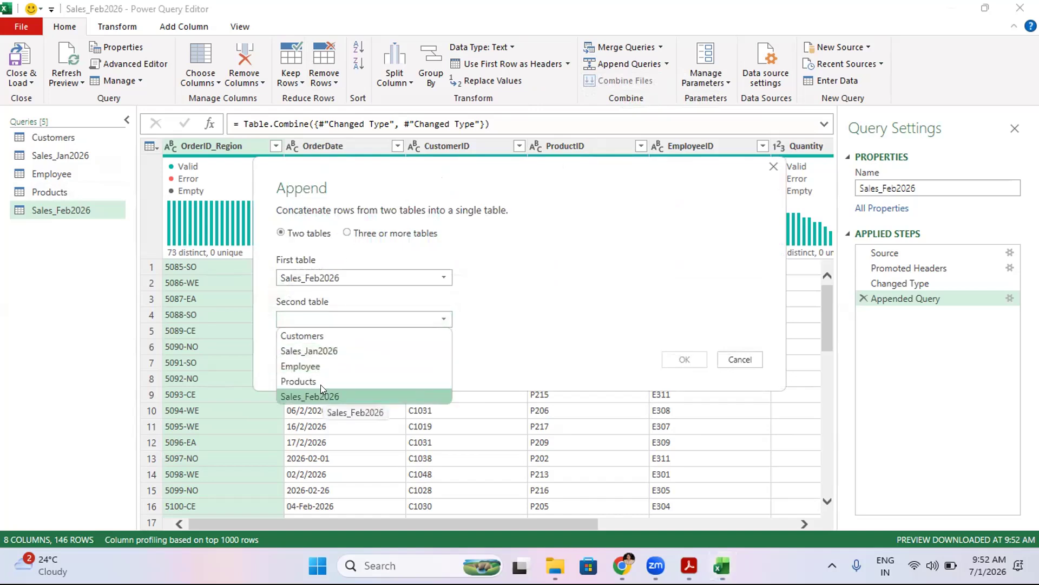
click(322, 352)
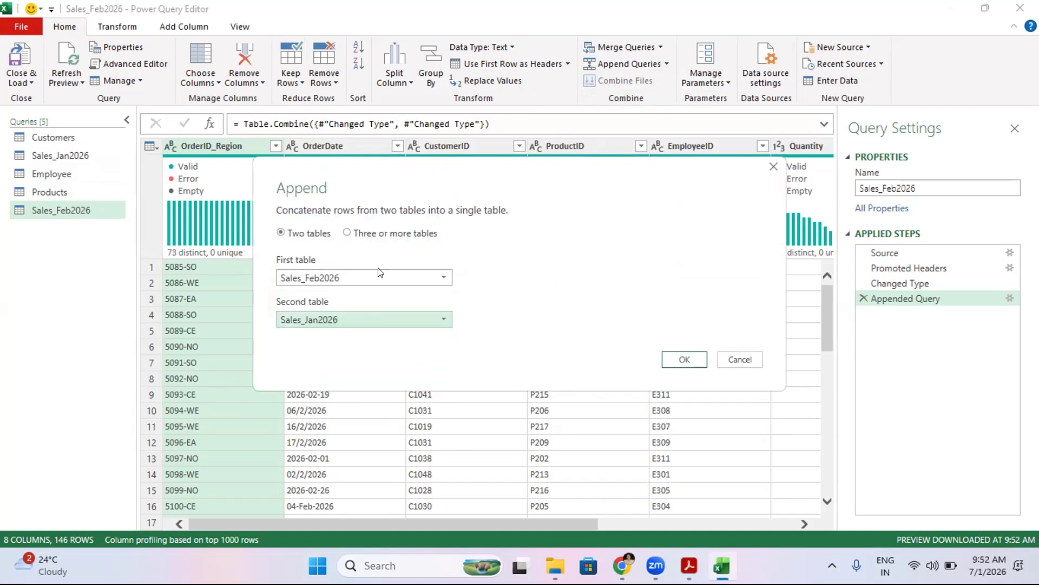
click(672, 359)
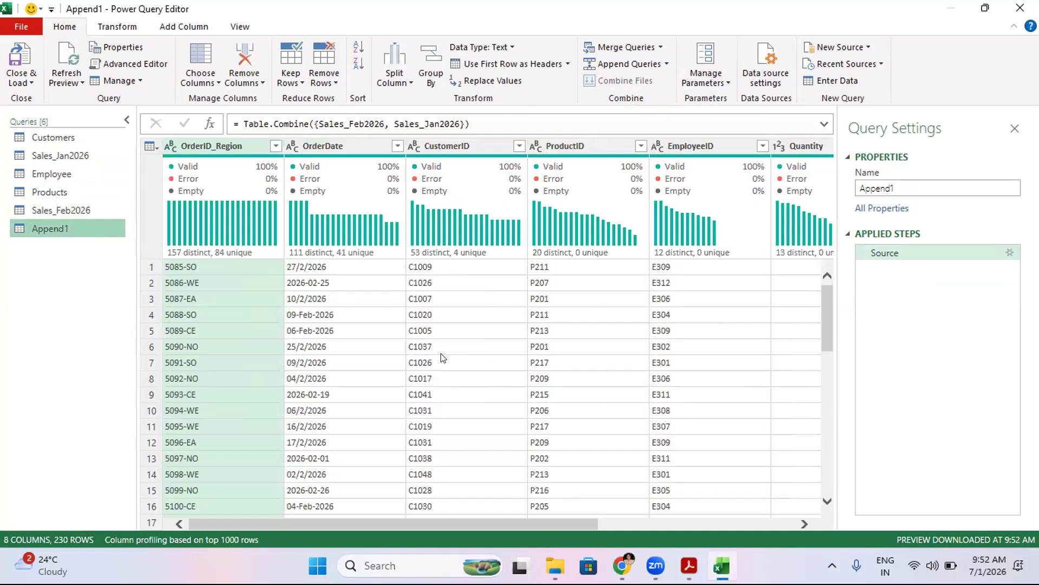
- Rename the new appended query as Sales Jan and feb
right_click(55, 223)
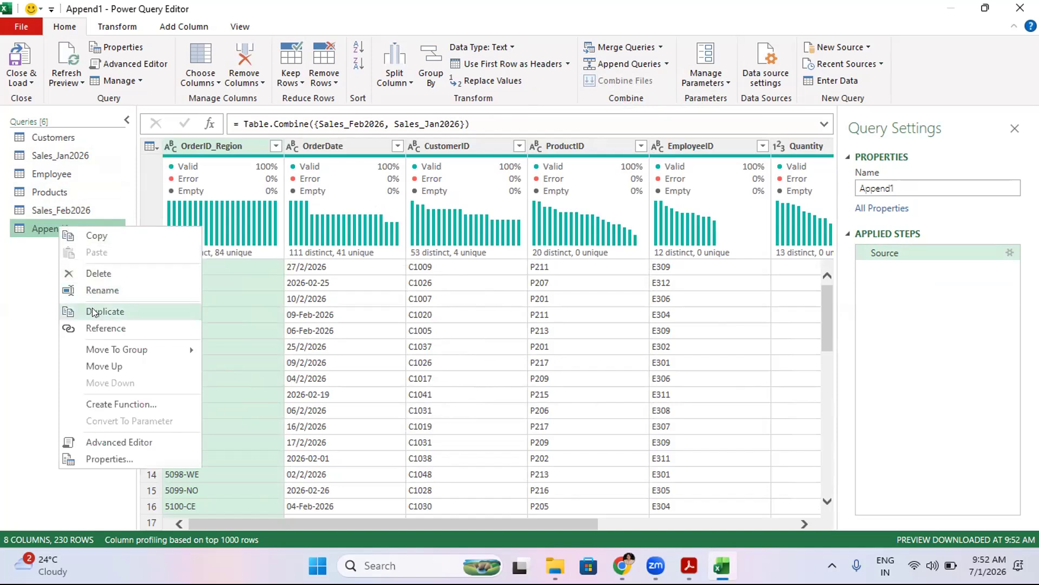
click(104, 290)
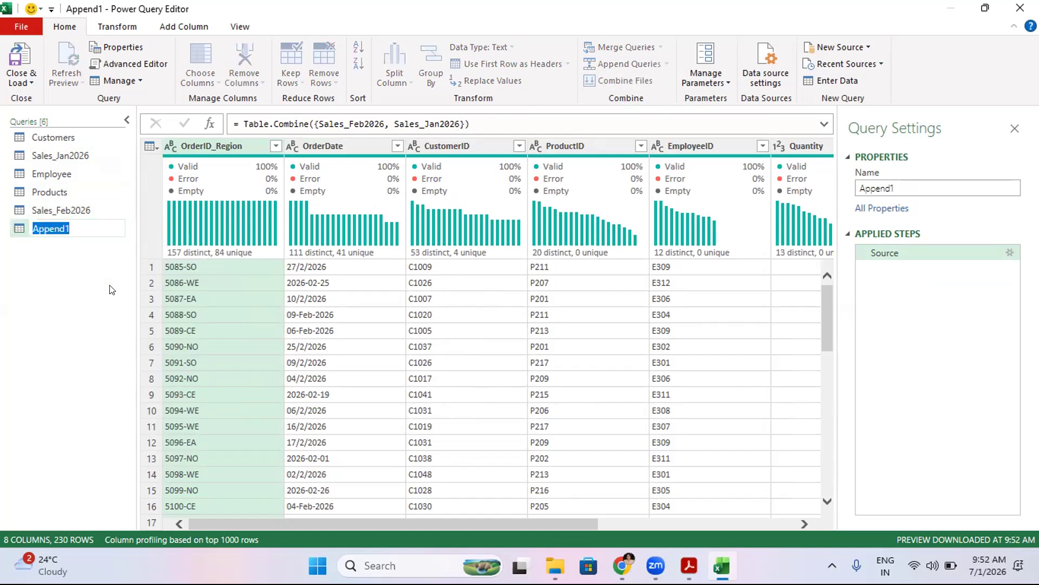
text(Sales Jan and feb)
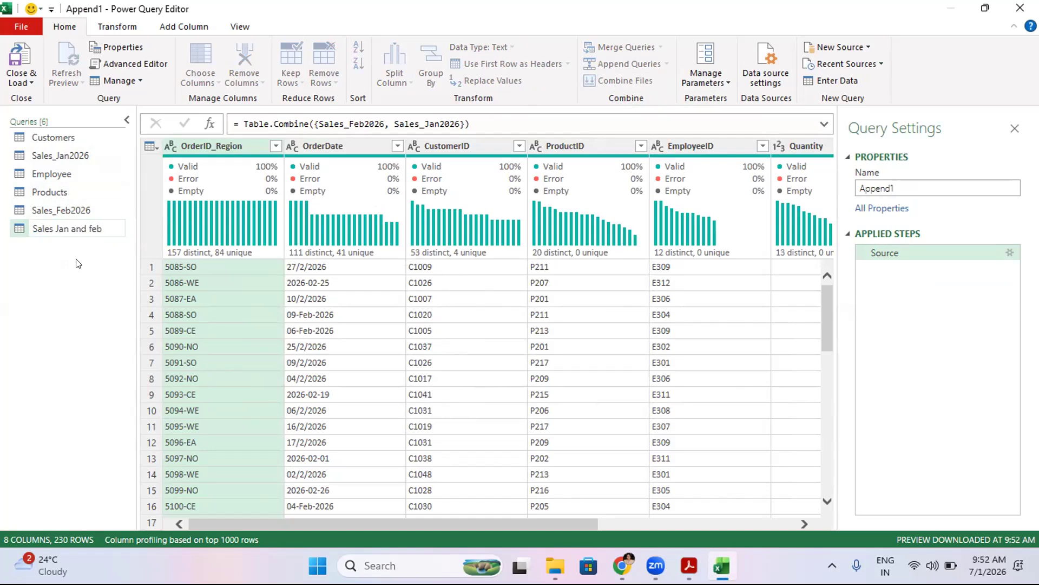
key(Return)
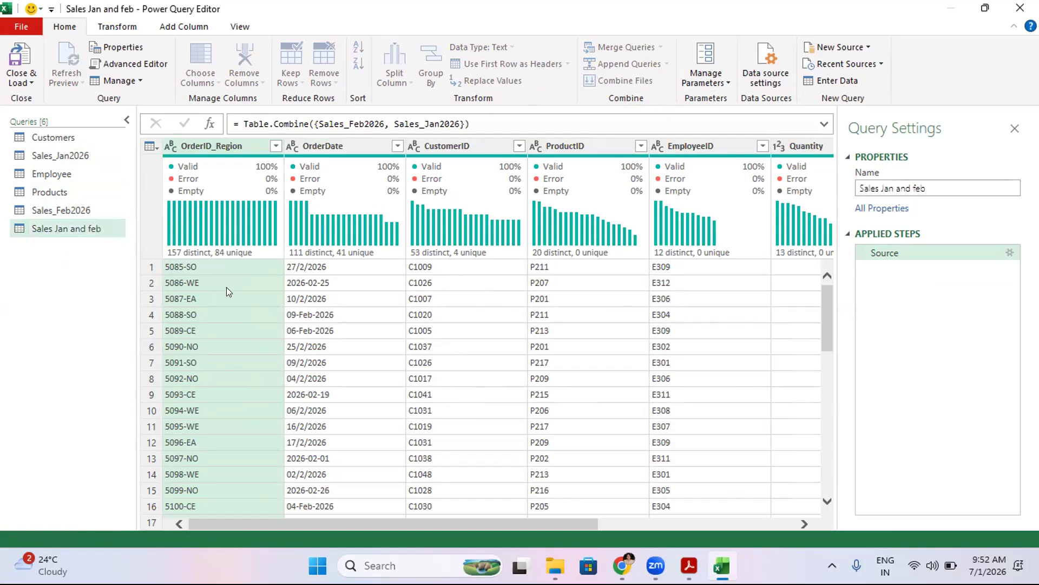
- Delete the Sales Jan and feb query
click(221, 319)
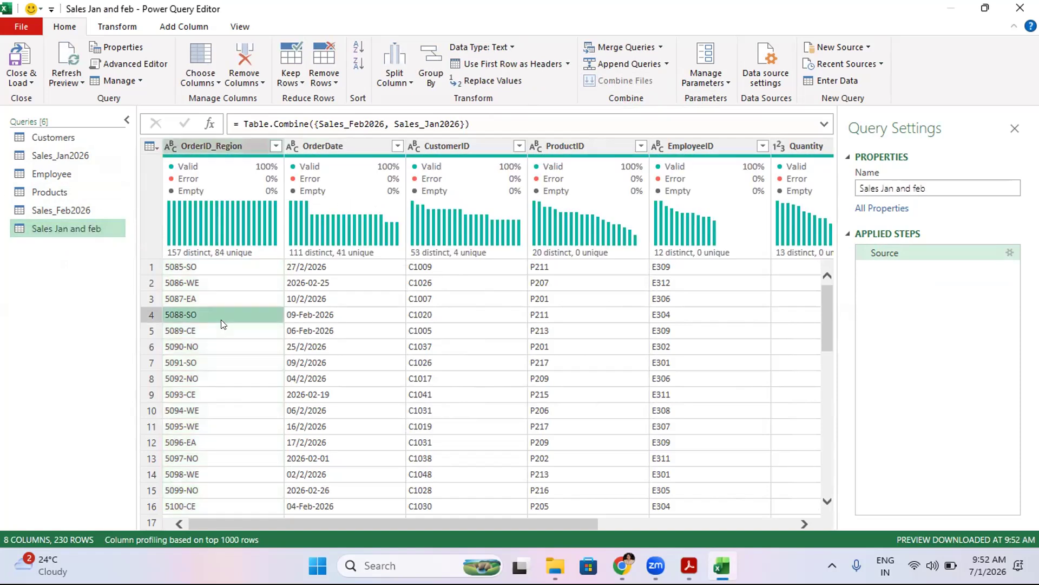
click(217, 145)
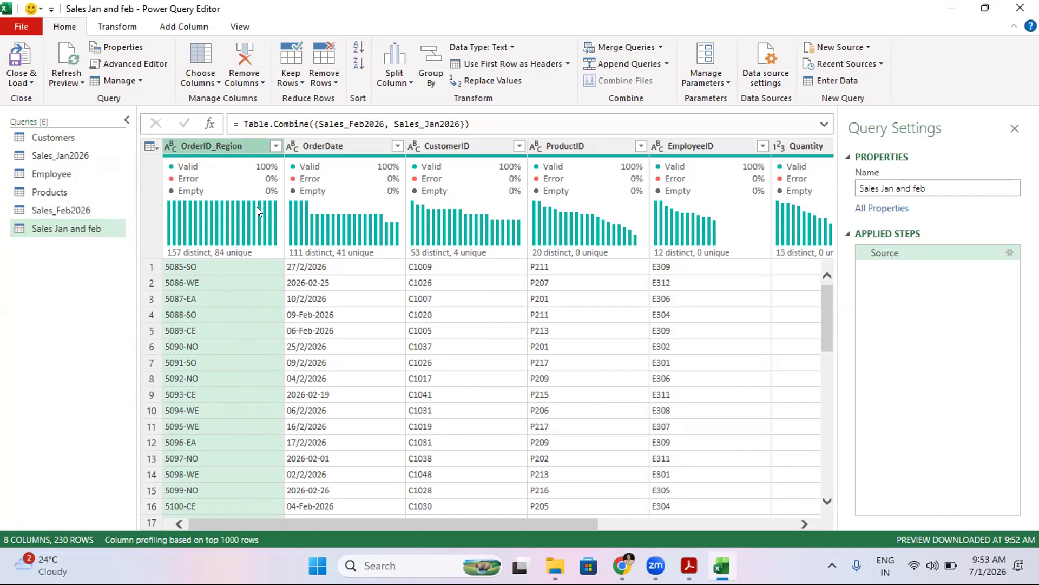
mouse_move(198, 252)
drag(523, 520, 363, 510)
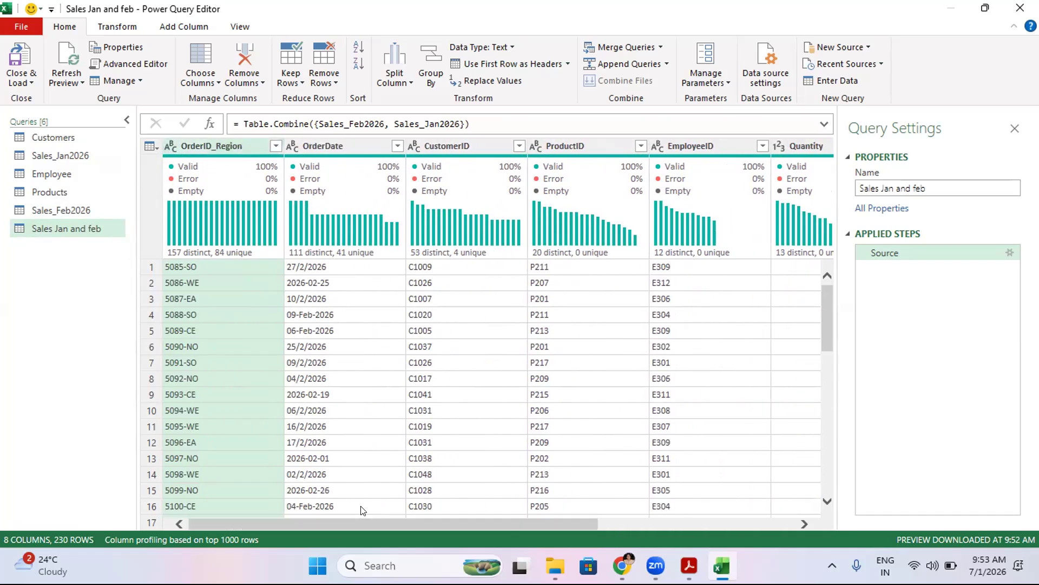
right_click(74, 233)
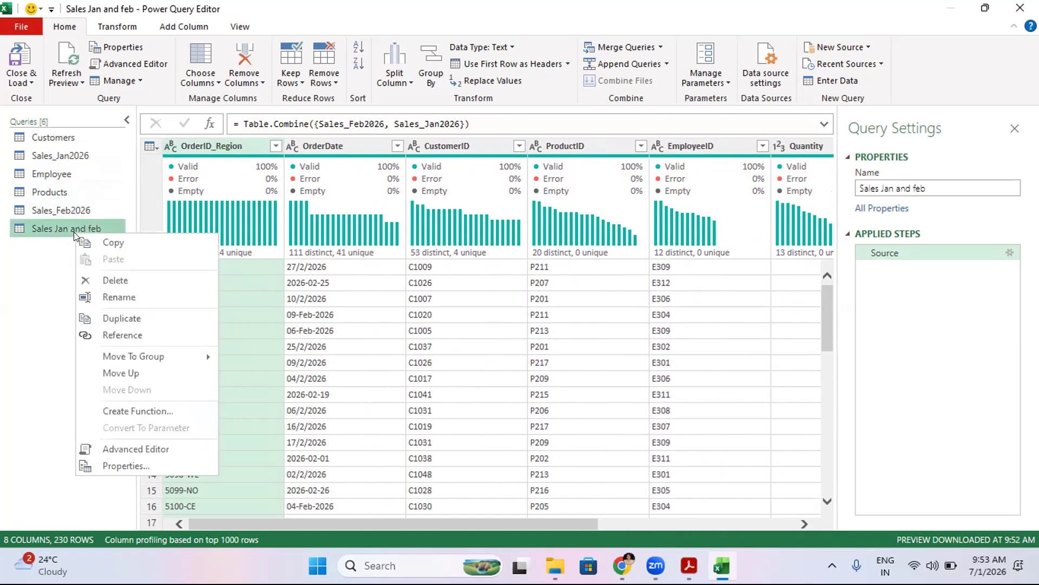
click(114, 280)
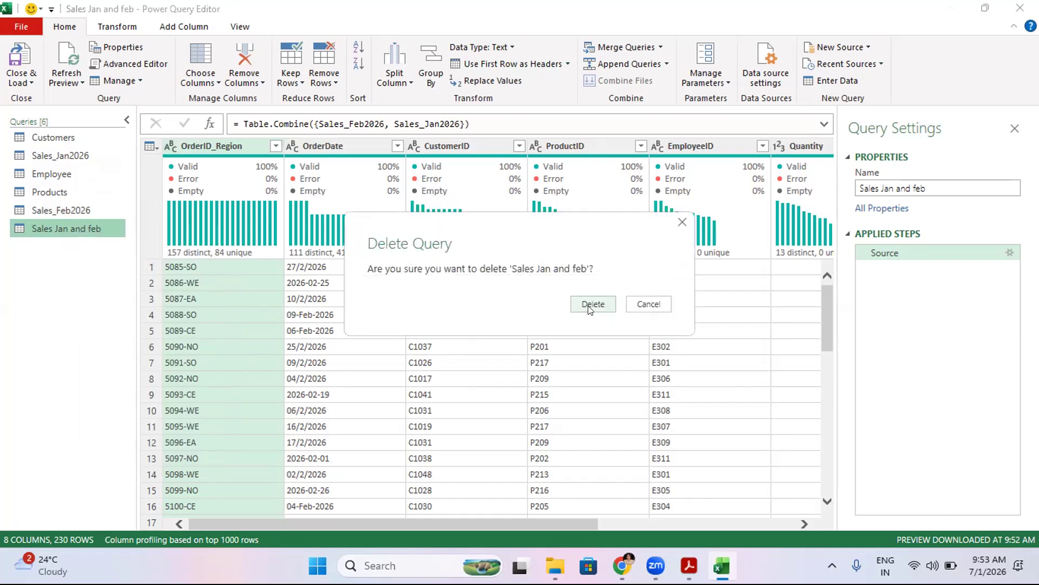
click(592, 304)
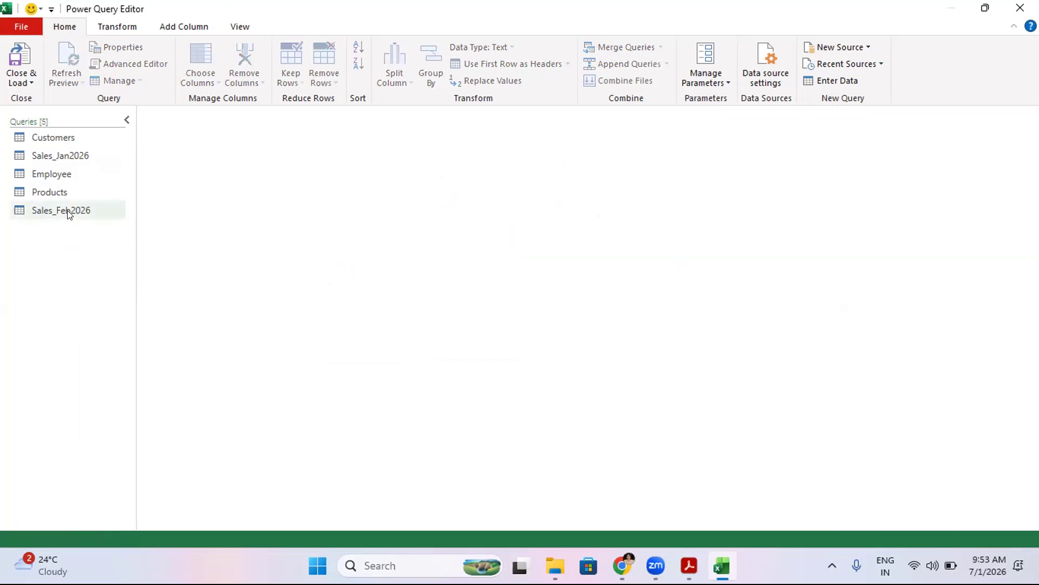
- Add a custom column named Month with the value "Jan" to the Sales_Jan2026 query
click(68, 211)
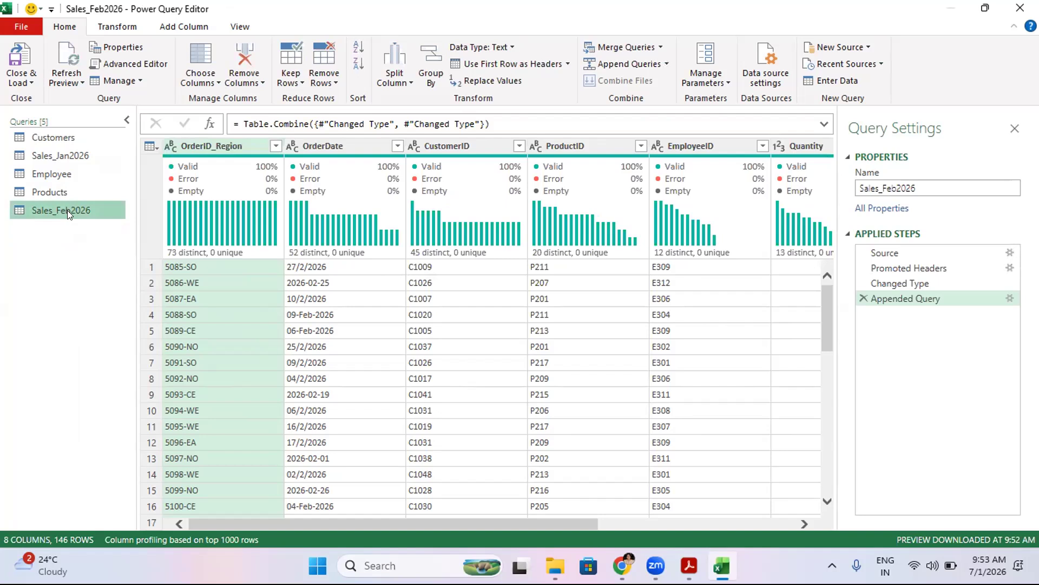
click(60, 155)
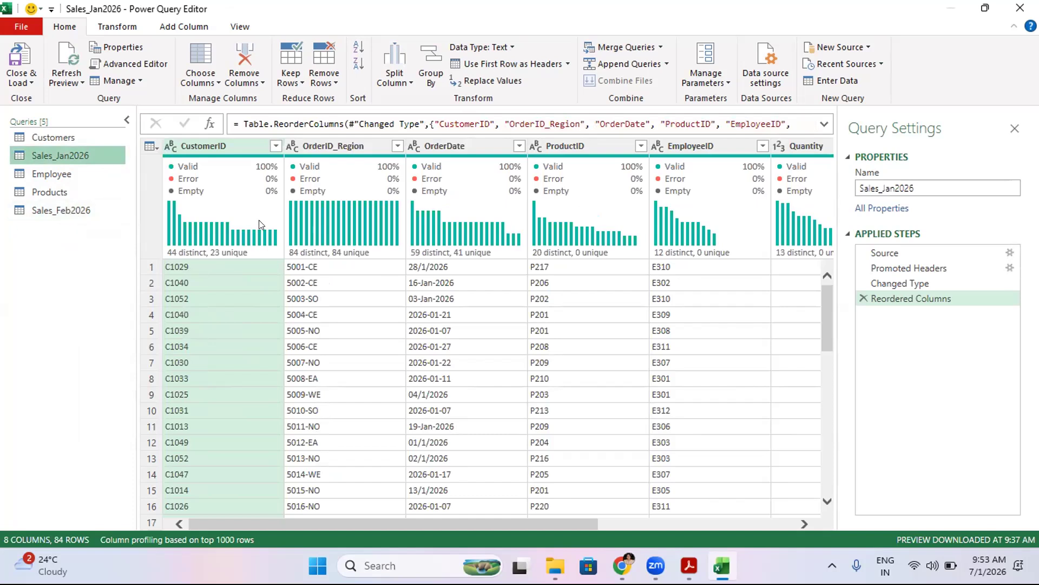
drag(318, 526, 650, 544)
click(755, 141)
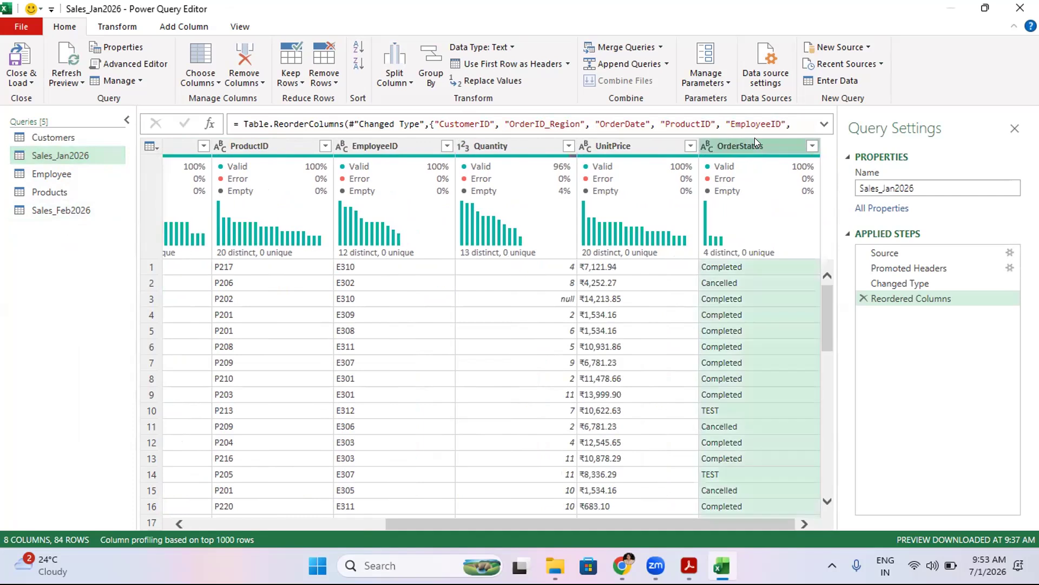
click(185, 29)
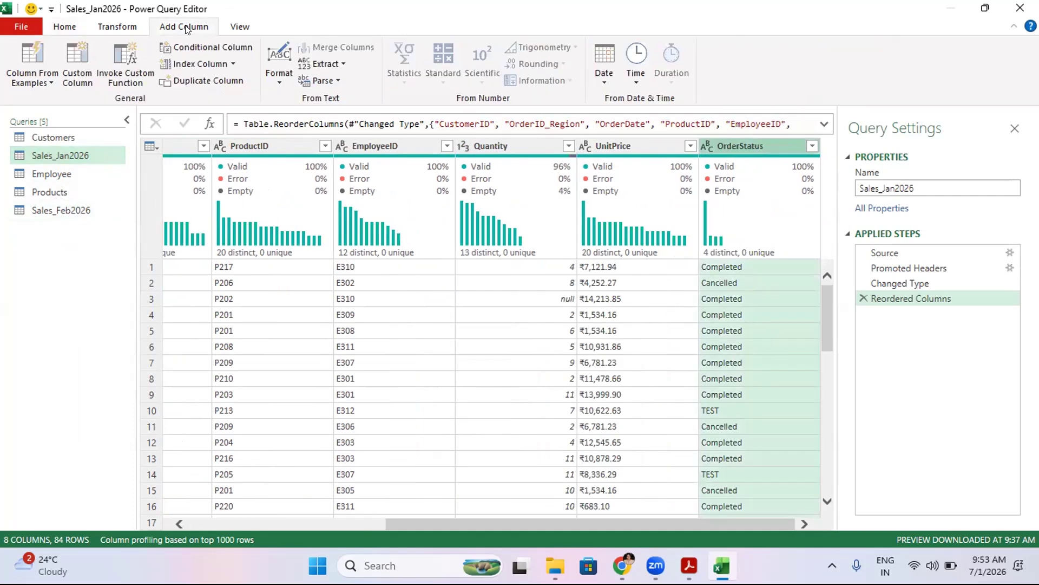
click(78, 56)
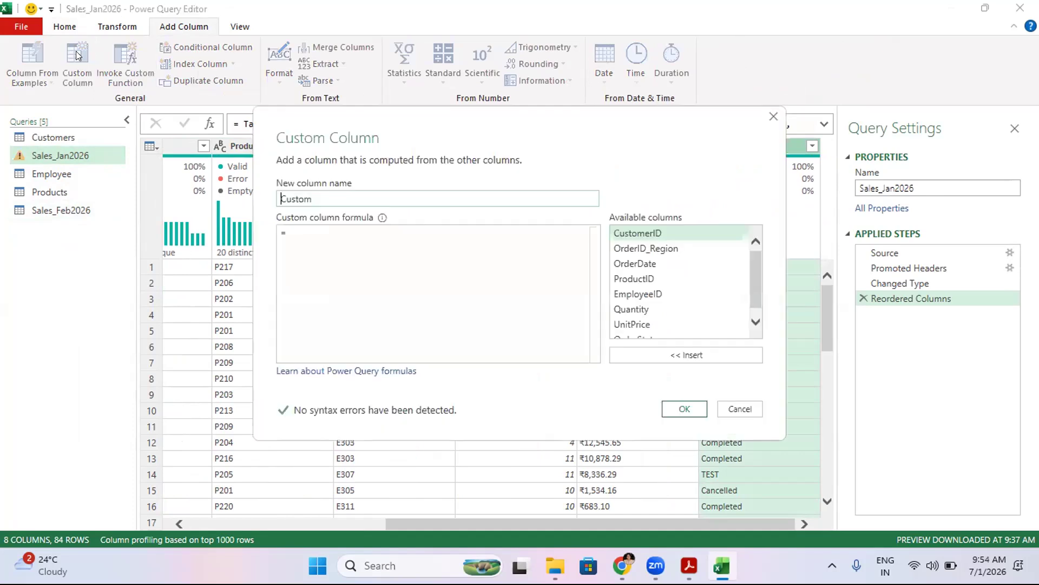
drag(324, 190, 279, 198)
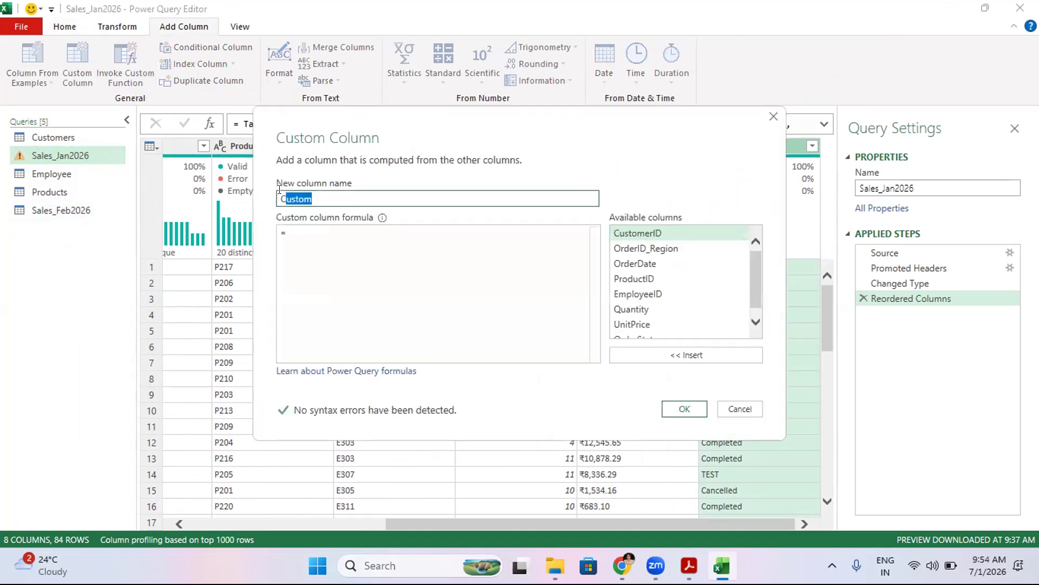
text(<omn)
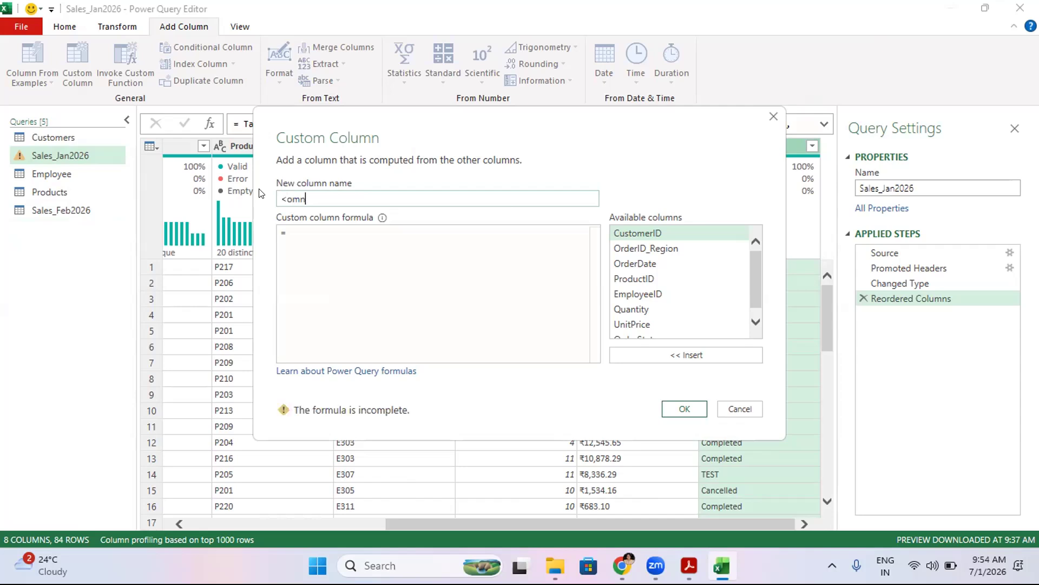
key(BackSpace)
key(BackSpace)
key(BackSpace)
key(BackSpace)
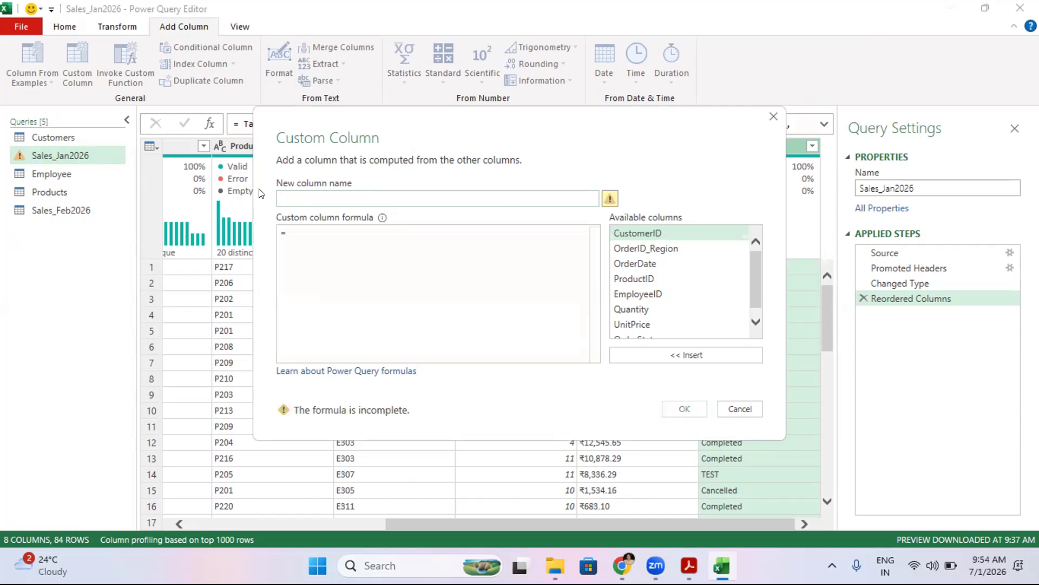
text(Month)
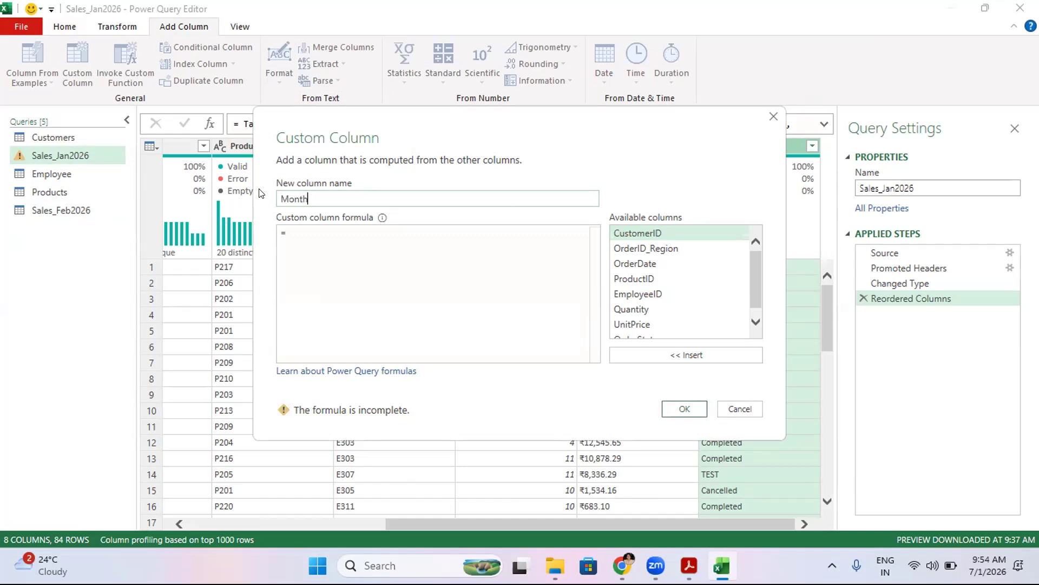
click(317, 227)
text("")
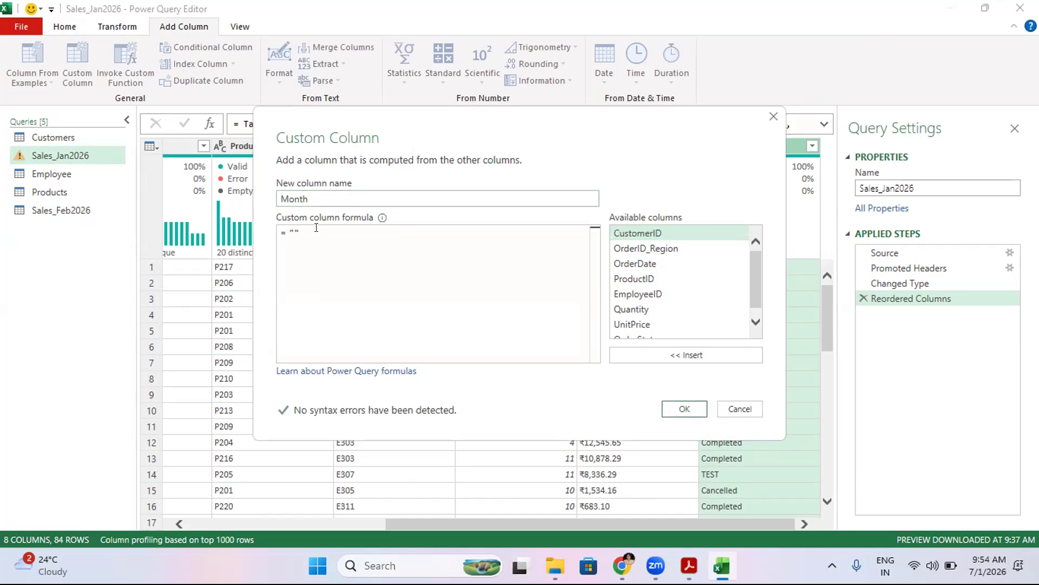
text(Jan)
click(685, 408)
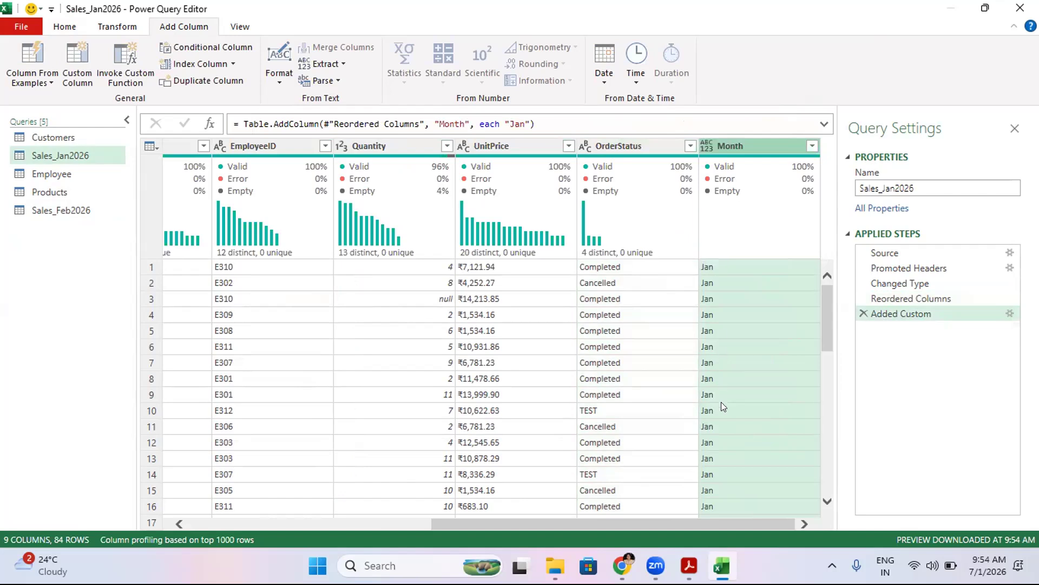
- Append Sales_Feb2026 and Sales_Jan2026 as a new two-table query
click(49, 210)
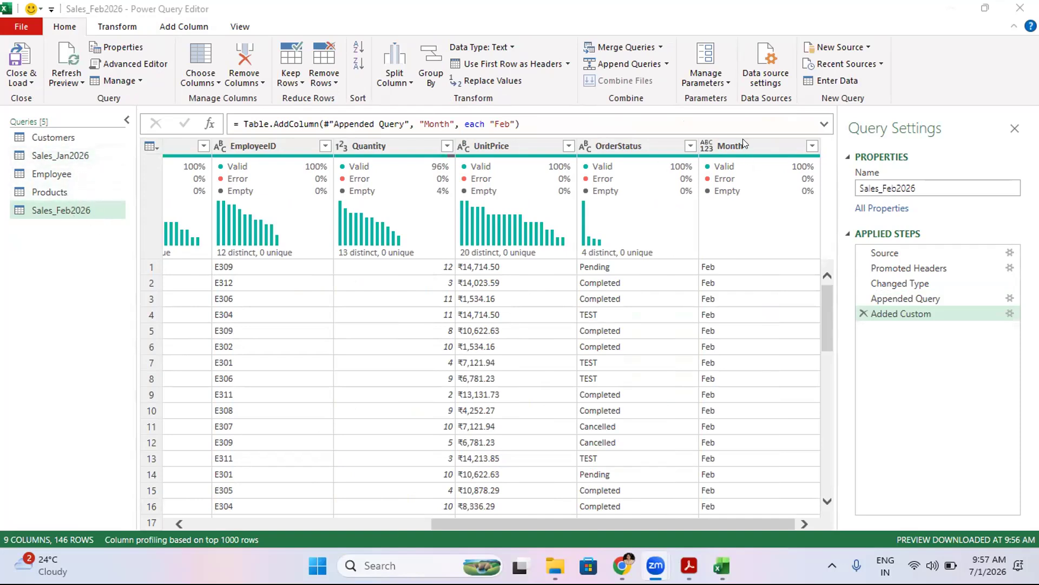
click(625, 66)
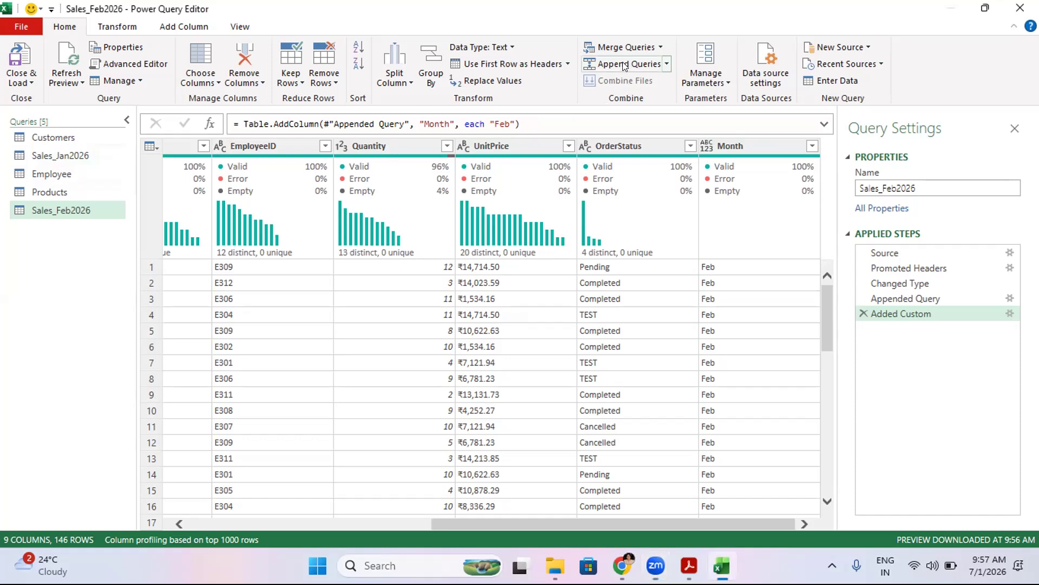
click(666, 63)
click(634, 87)
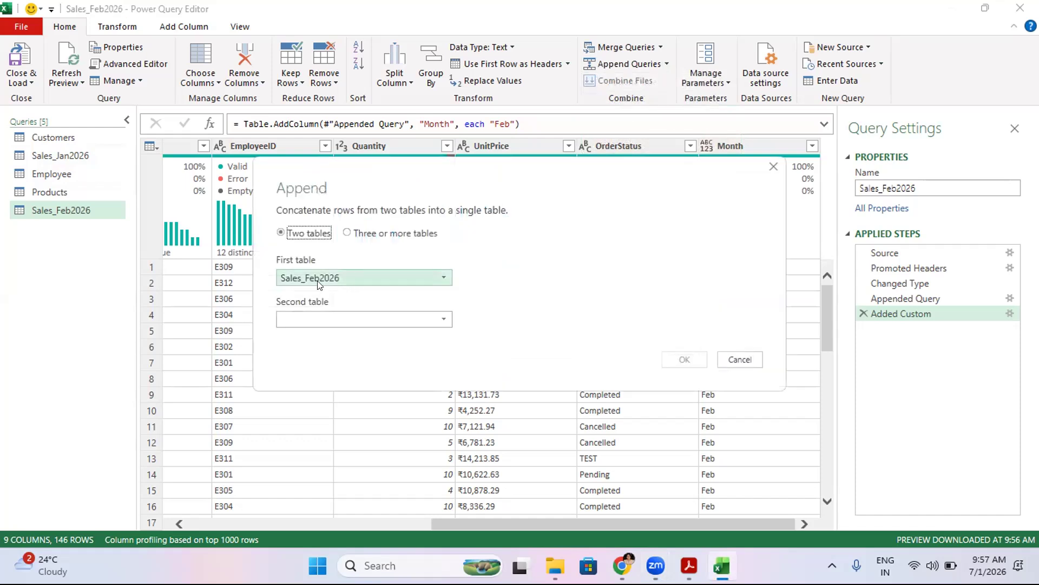
click(358, 324)
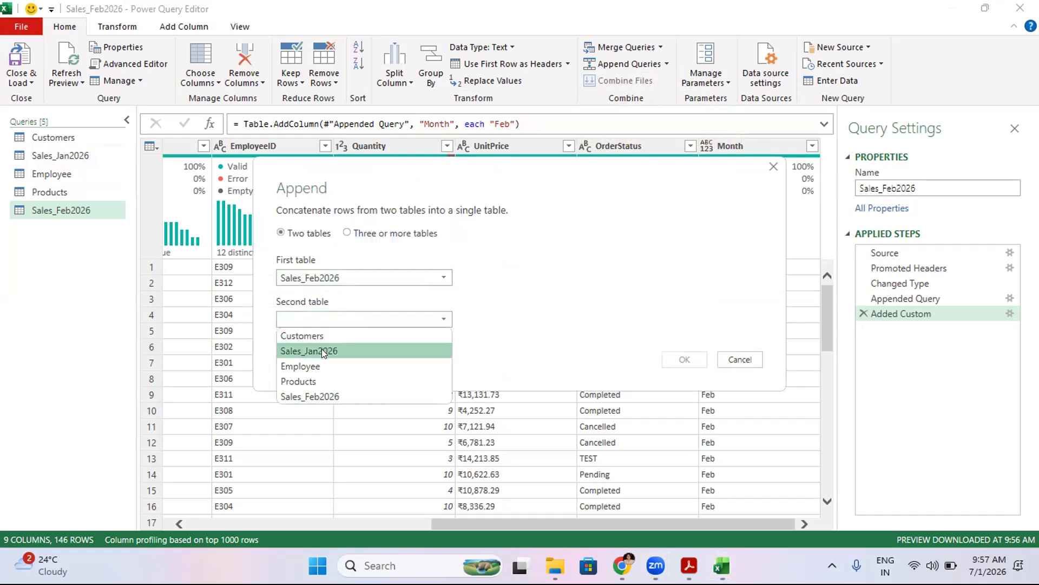
click(322, 348)
click(671, 357)
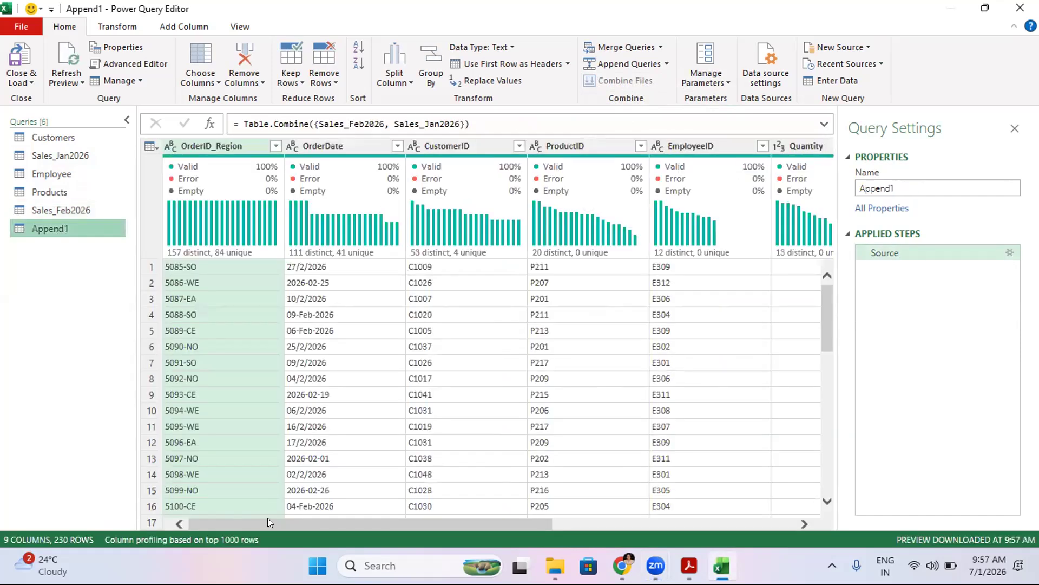
- Apply a filter on the appended query's Month column covering the Feb and Jan values
drag(246, 525, 627, 516)
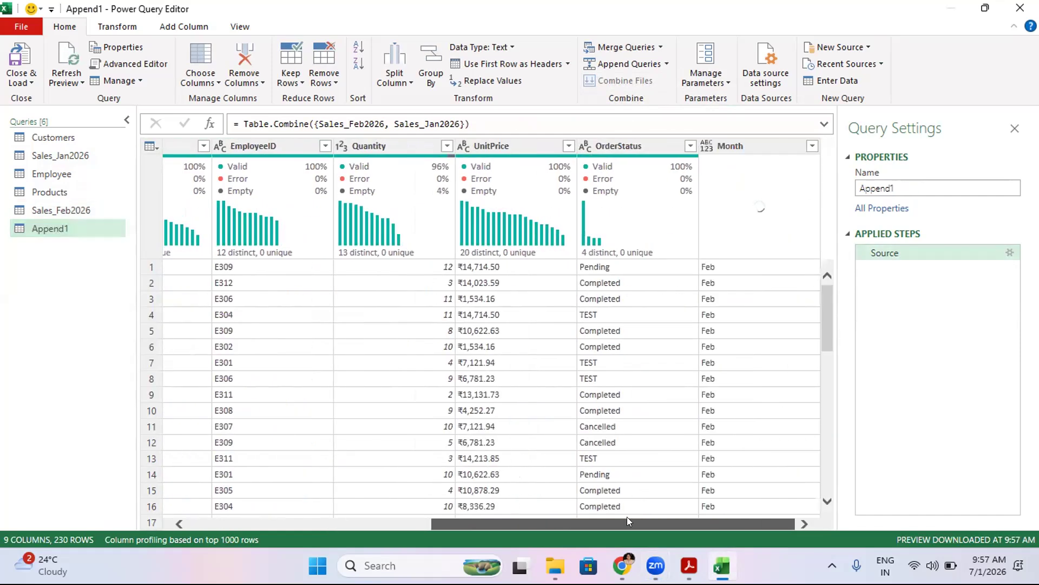
click(813, 146)
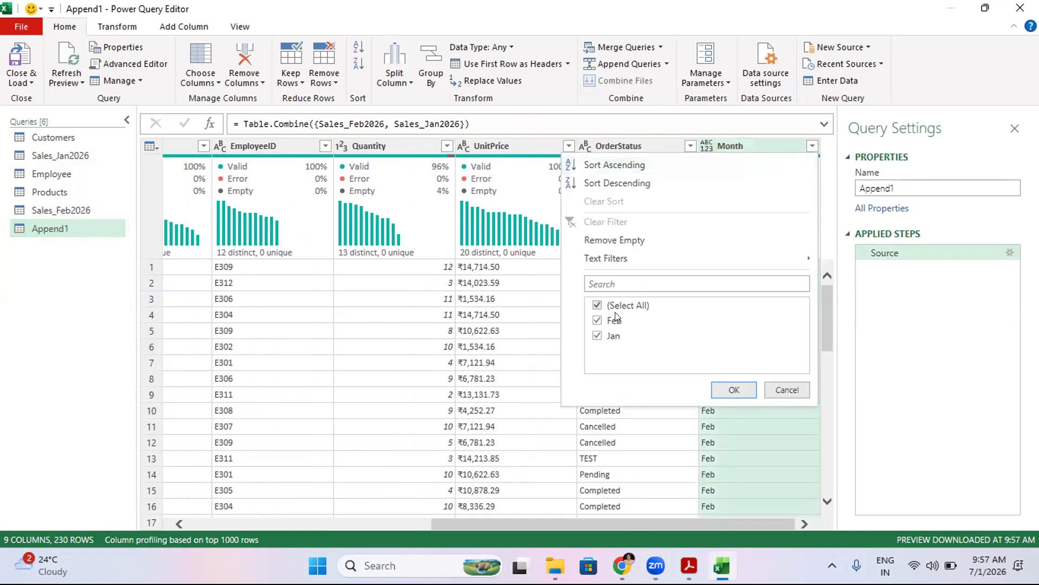
click(613, 339)
click(735, 391)
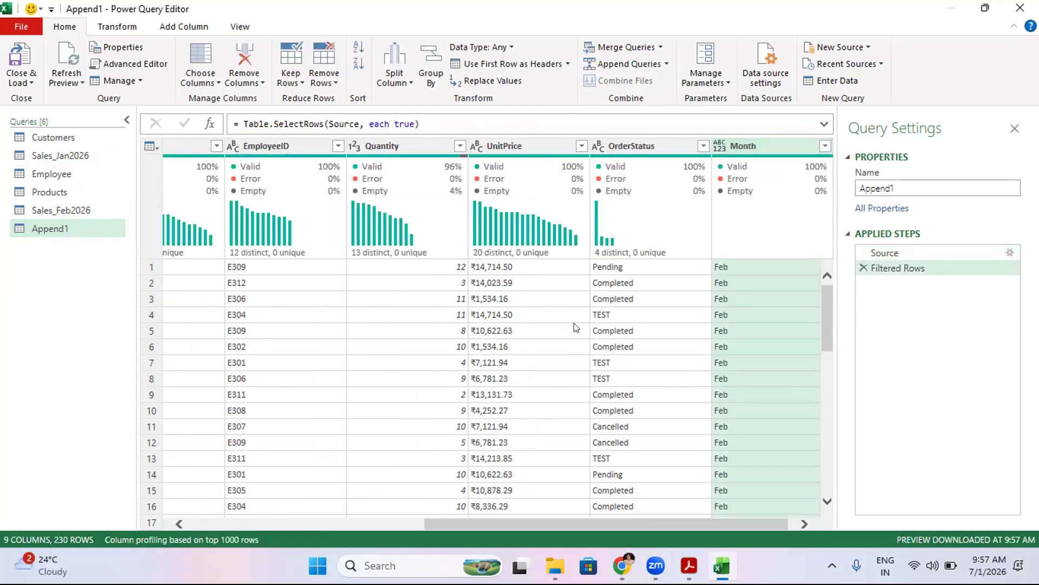
- Rename the appended query as Total Sales, then close and load the queries into Excel
right_click(66, 230)
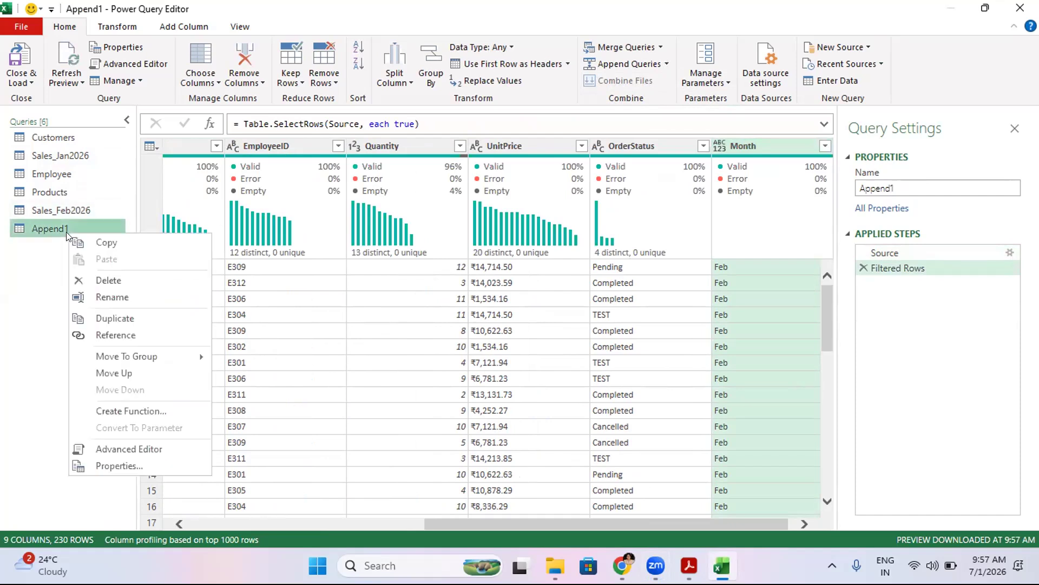
click(111, 296)
text(Jan)
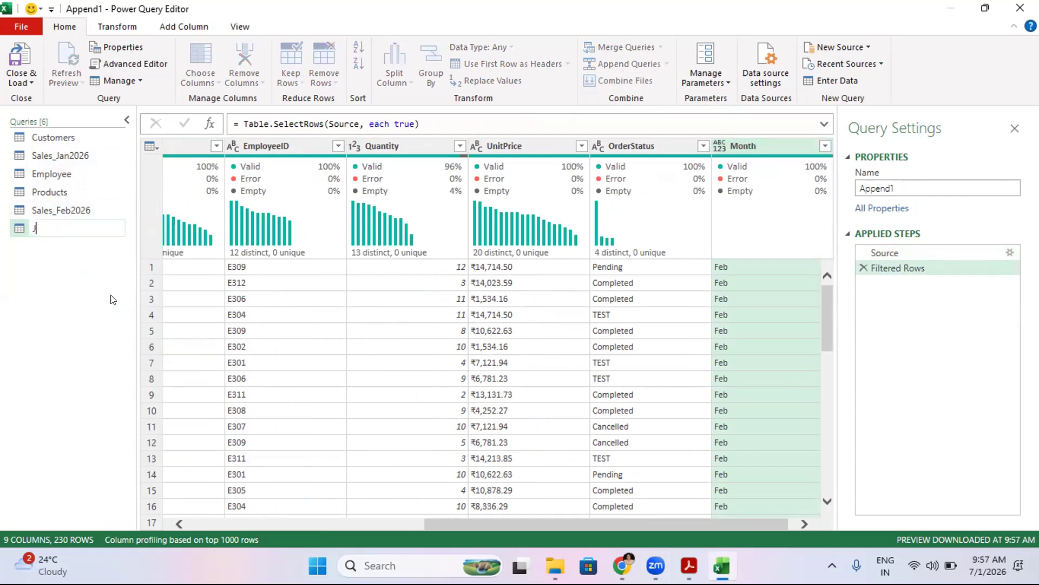
key(BackSpace)
key(BackSpace)
key(BackSpace)
text(Total Sales)
click(91, 295)
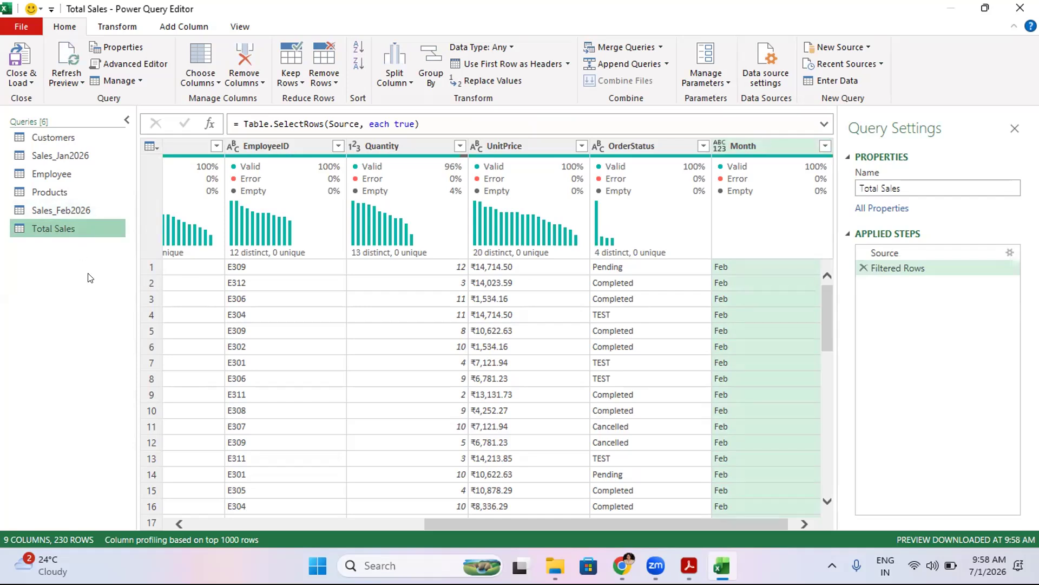
click(20, 59)
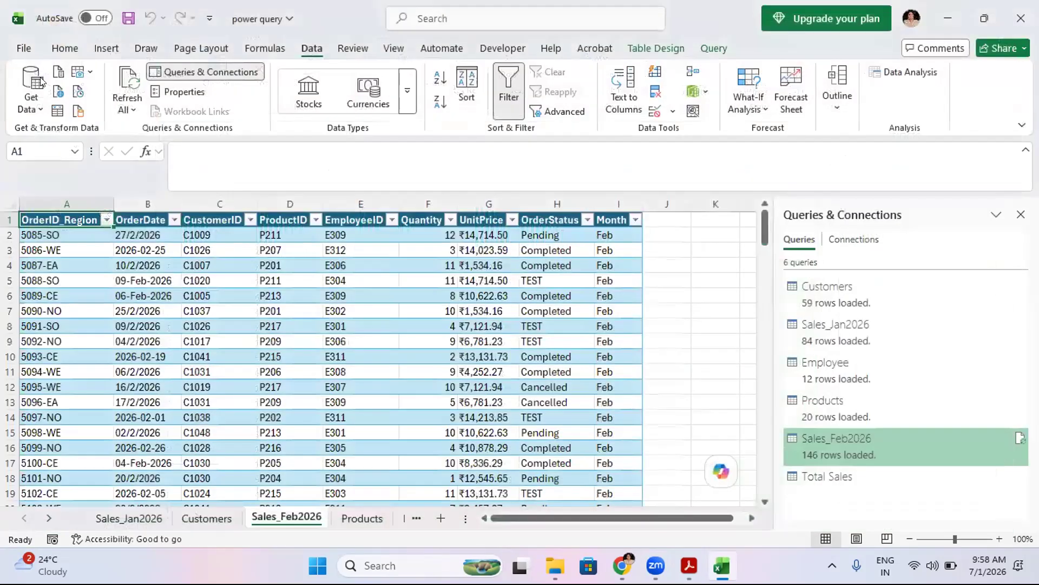
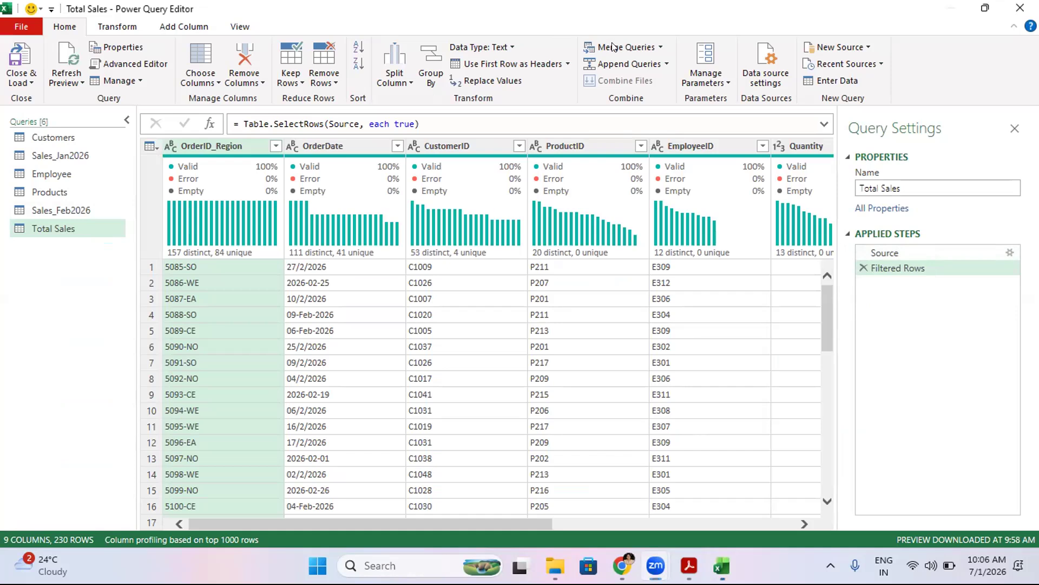
- Merge Total Sales with Customers, matching on CustomerID, using a left outer join
click(650, 46)
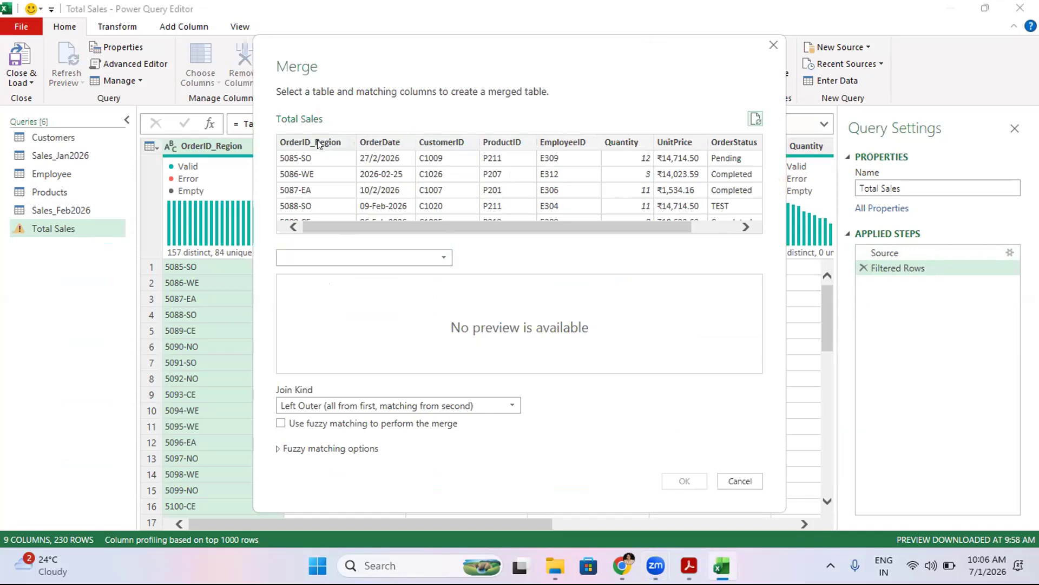
click(353, 256)
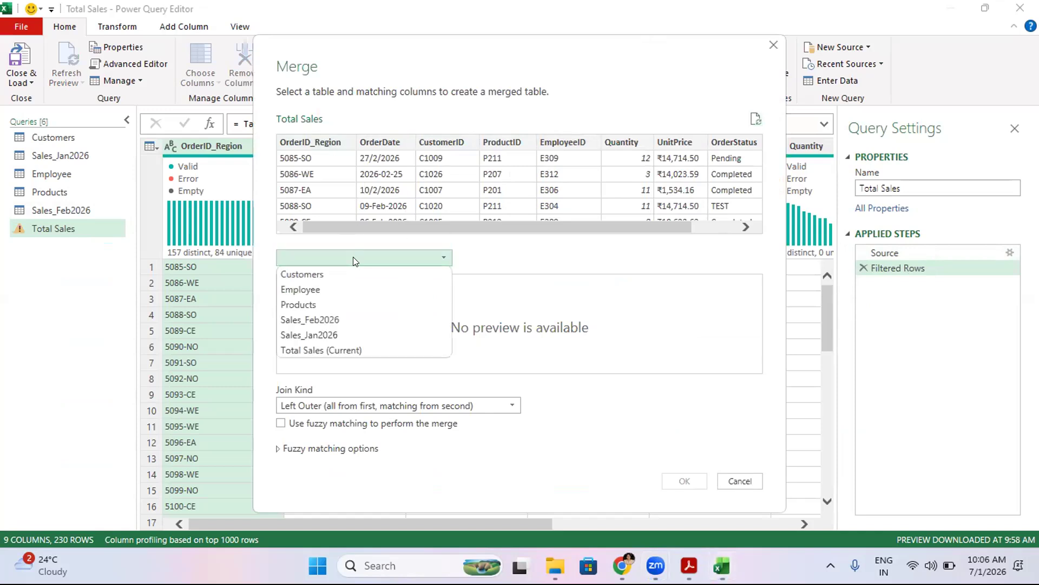
click(296, 274)
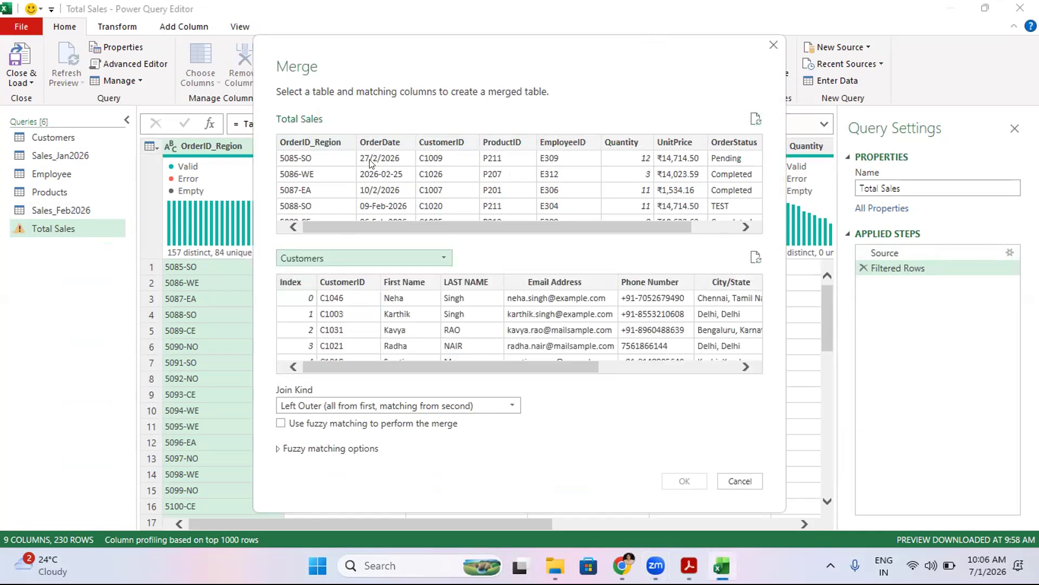
click(442, 141)
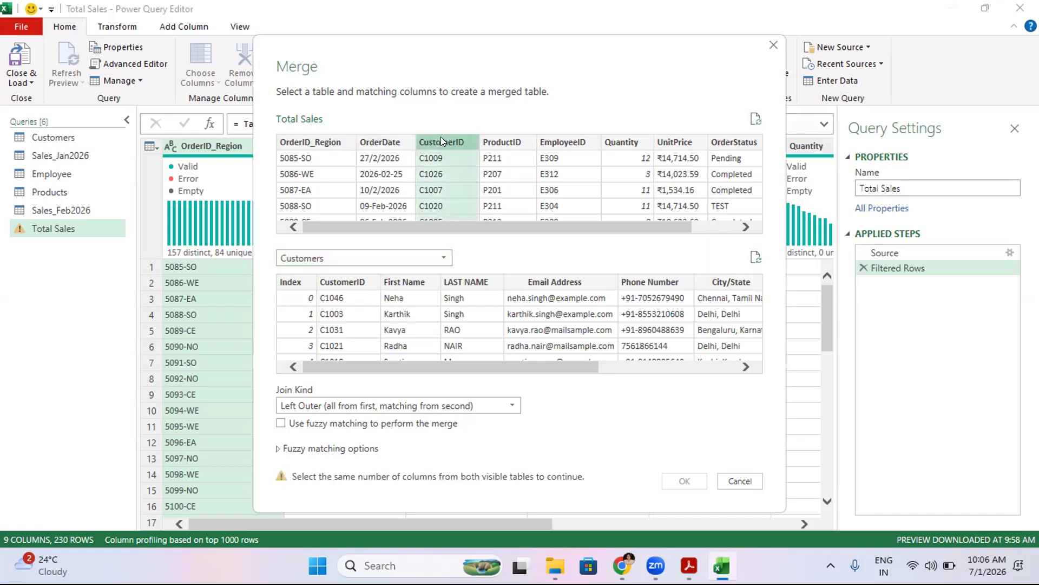
click(345, 282)
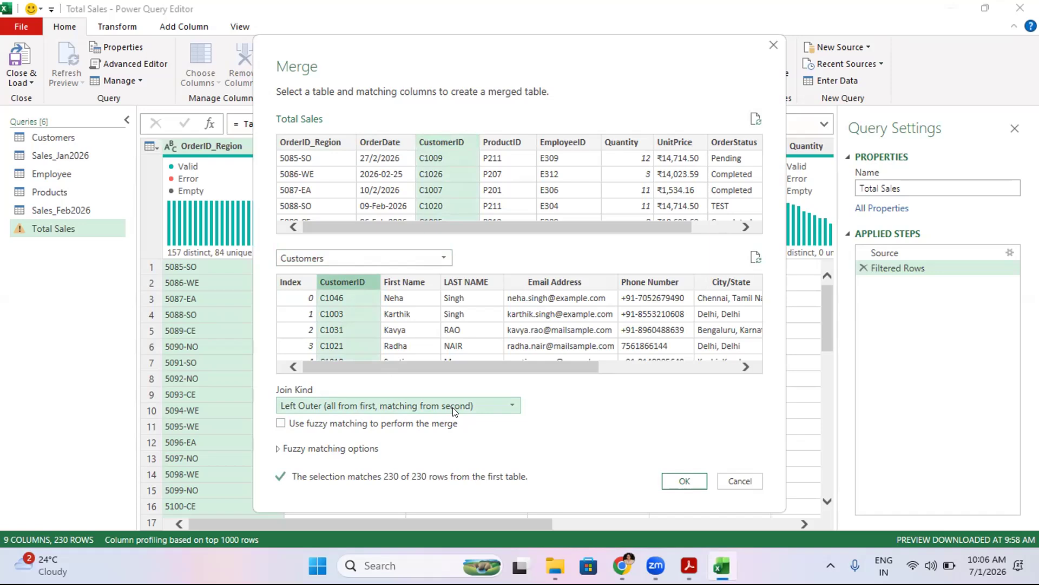
click(513, 405)
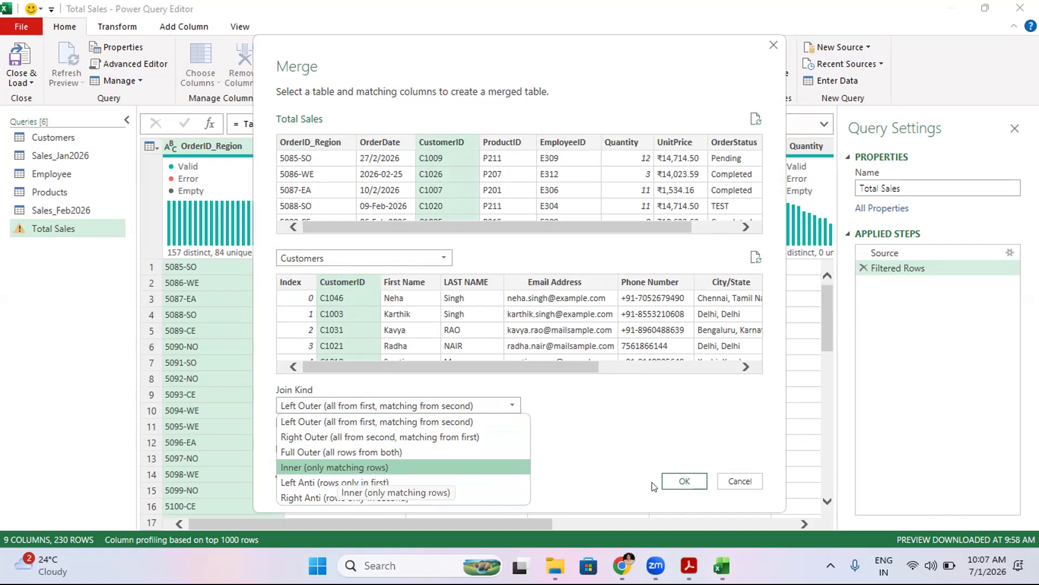
click(683, 482)
click(683, 481)
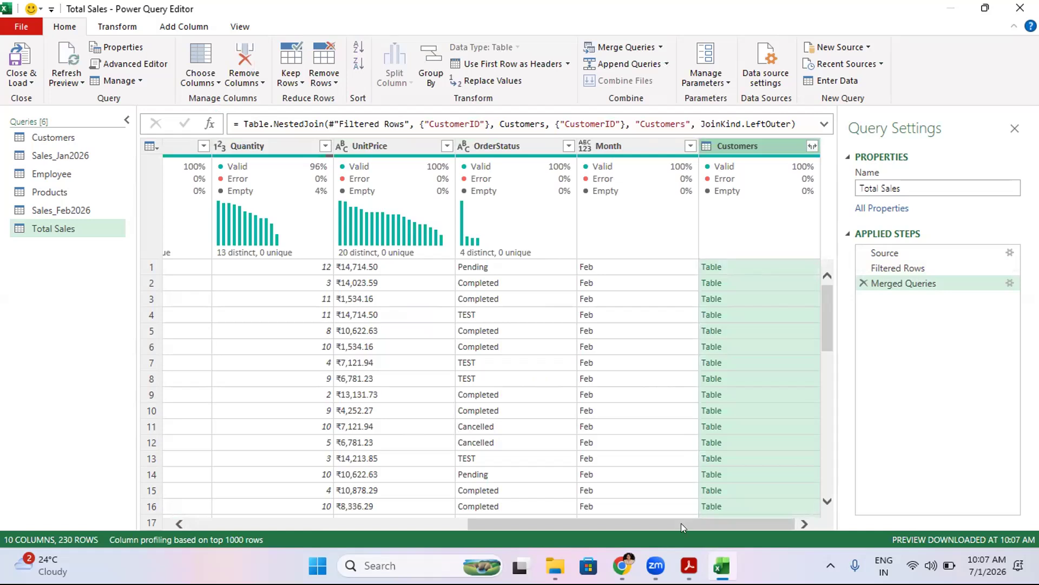
- Browse the merged table's cells and the nested Customers records row by row
click(421, 282)
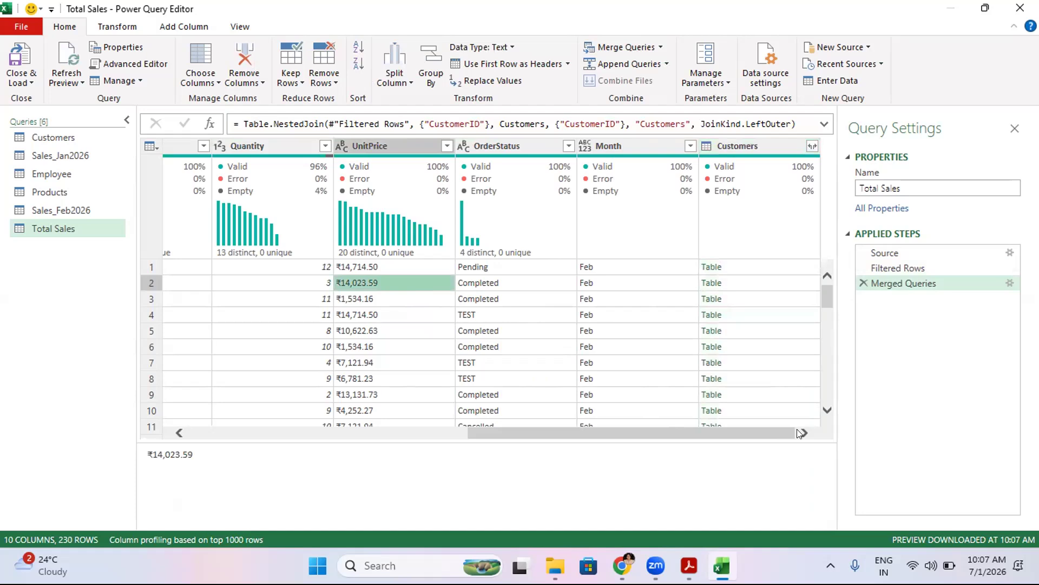
click(670, 325)
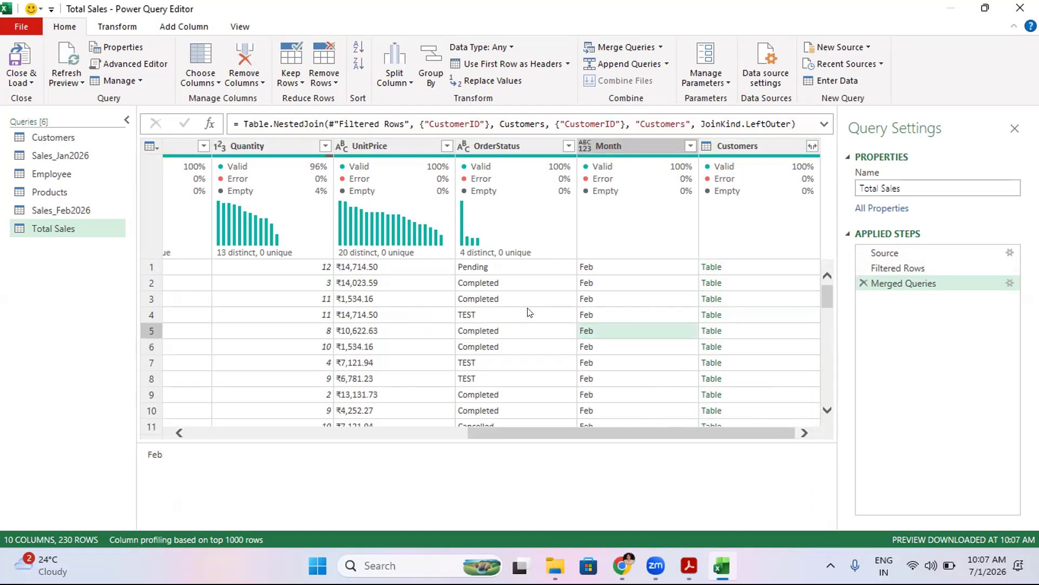
click(264, 188)
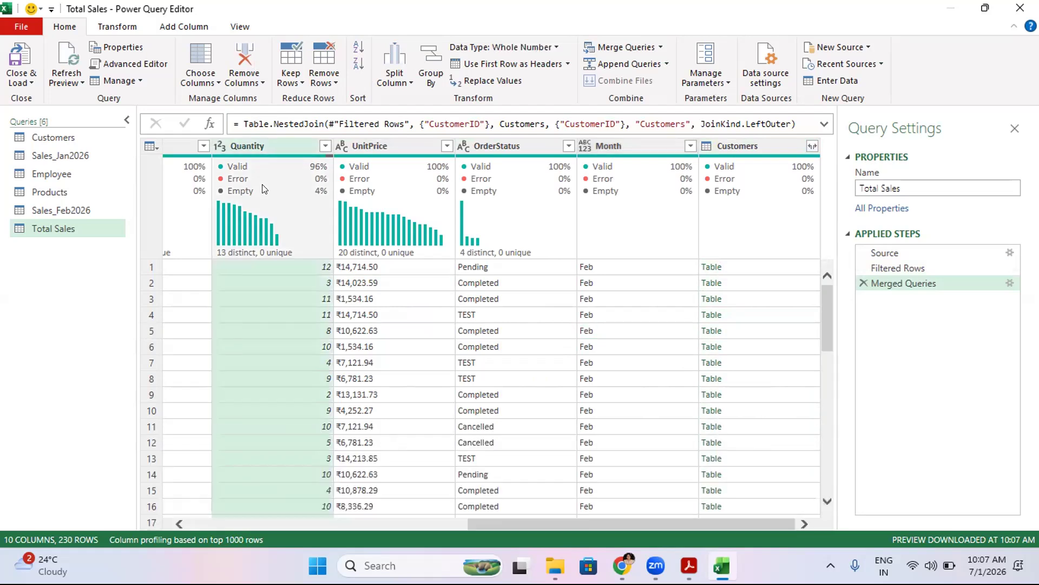
key(Left)
key(Left)
key(Left)
key(Left)
key(Left)
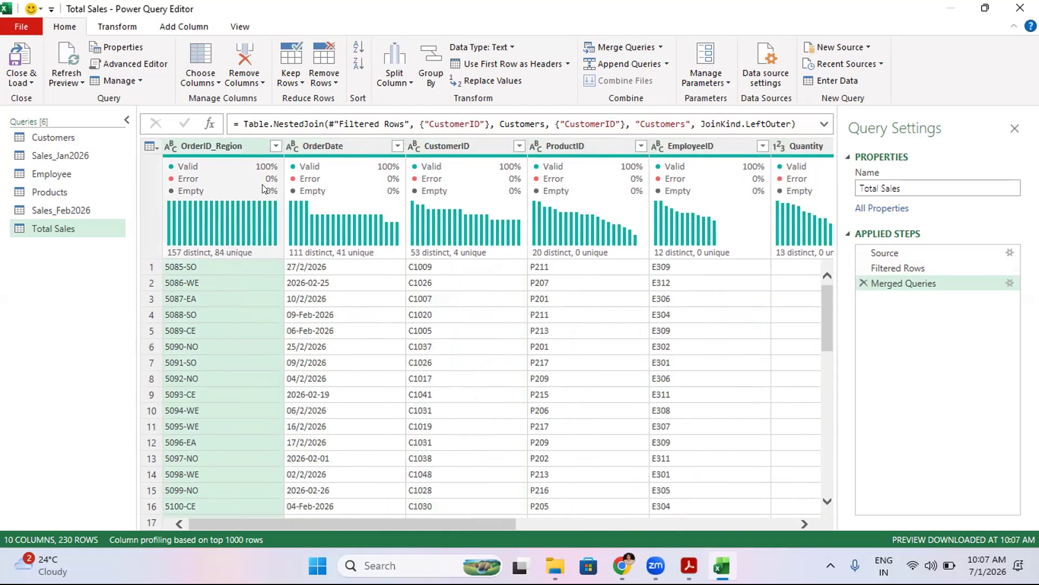
key(Right)
key(Right)
key(Right)
key(Right)
key(Right)
key(Right)
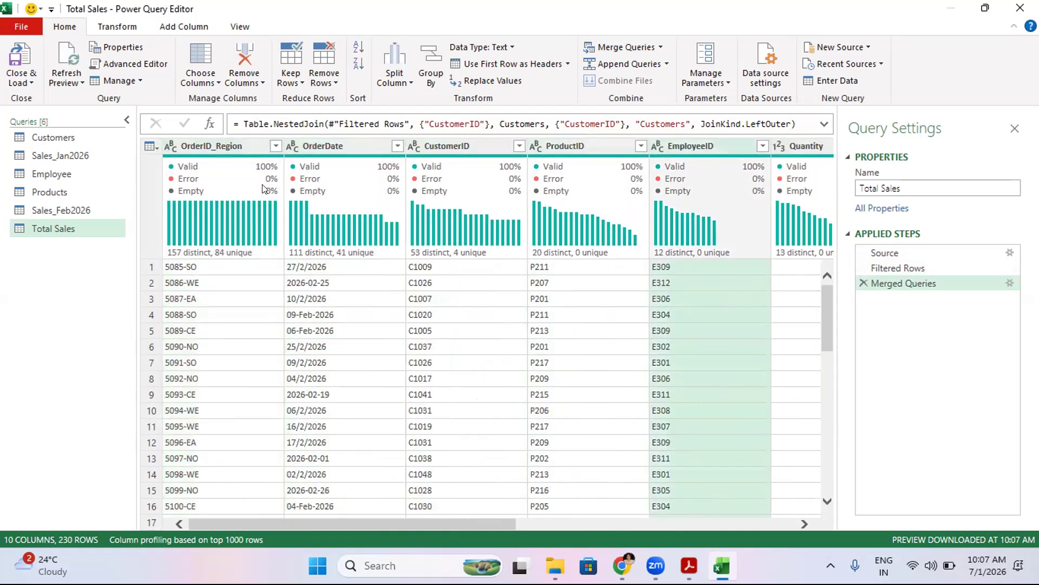
key(Right)
key(Right)
key(Right)
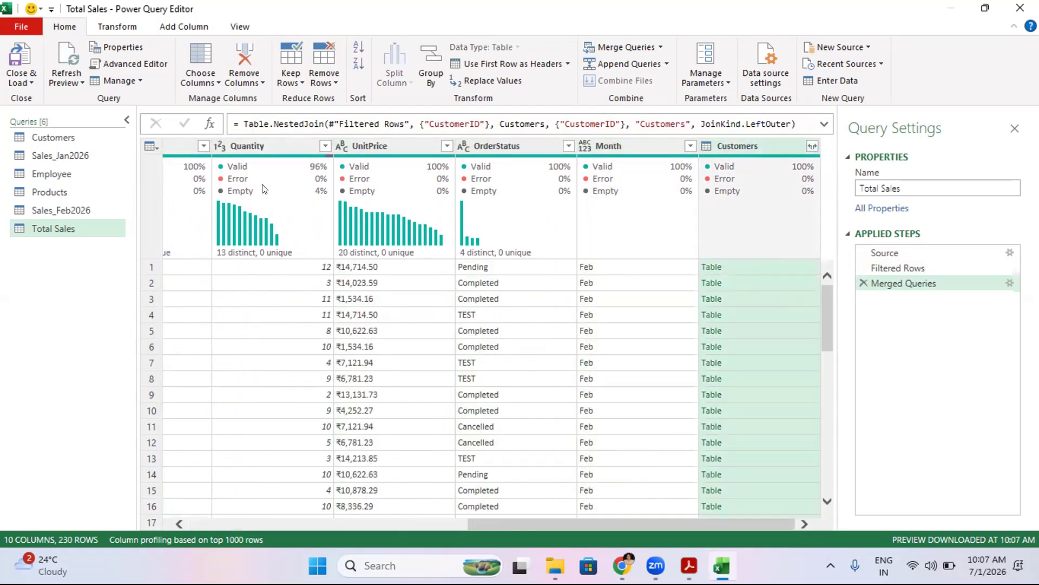
key(Down)
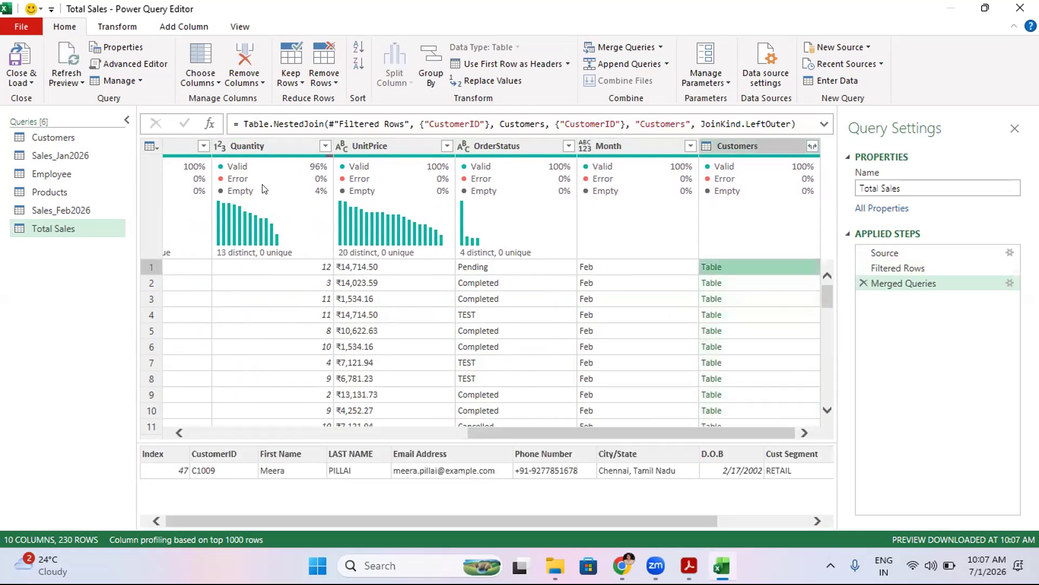
key(Down)
key(Down)
key(Down)
key(Down)
key(Down)
key(Down)
key(Down)
key(Down)
key(Down)
key(Down)
key(Down)
key(Down)
key(Down)
key(Down)
key(Down)
key(Down)
key(Down)
key(Down)
key(Down)
key(Down)
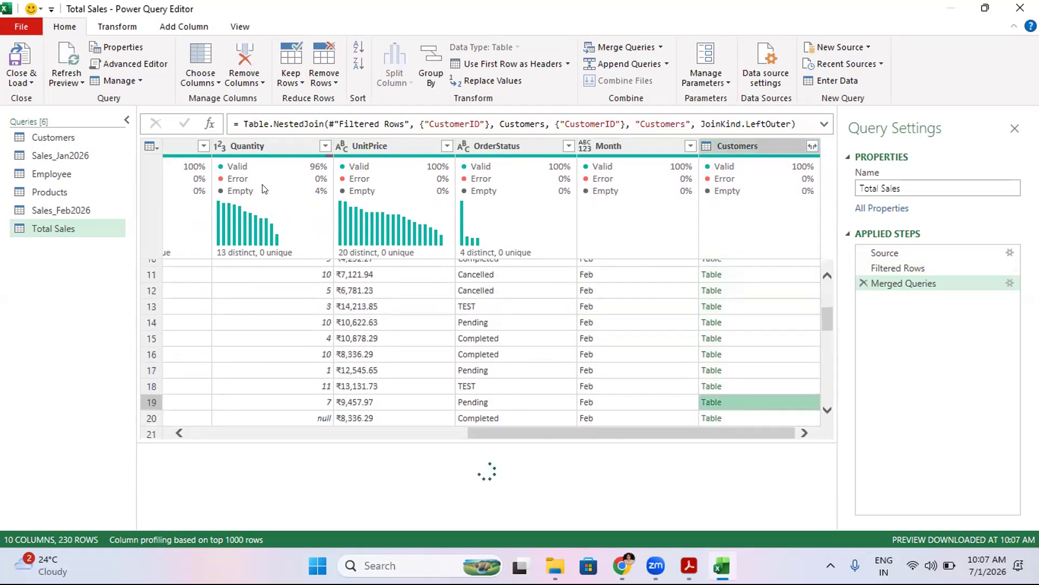
key(Down)
key(Down)
key(Down)
key(Down)
key(Down)
key(Down)
key(Down)
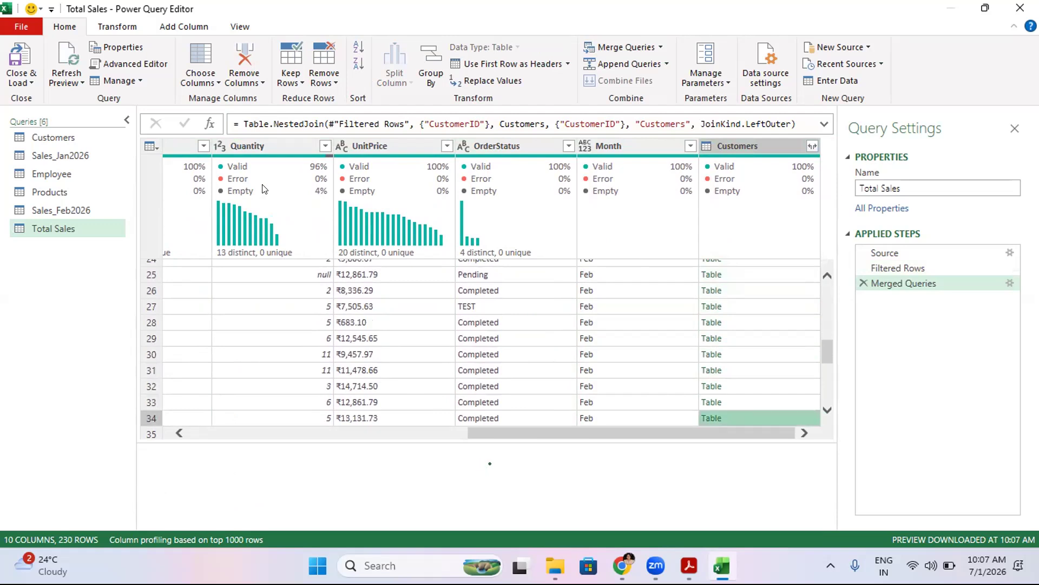
key(Down)
key(Down)
key(Down)
key(Down)
key(Down)
key(Down)
key(Down)
key(Down)
key(Down)
key(Down)
key(Down)
key(Down)
key(Down)
key(Down)
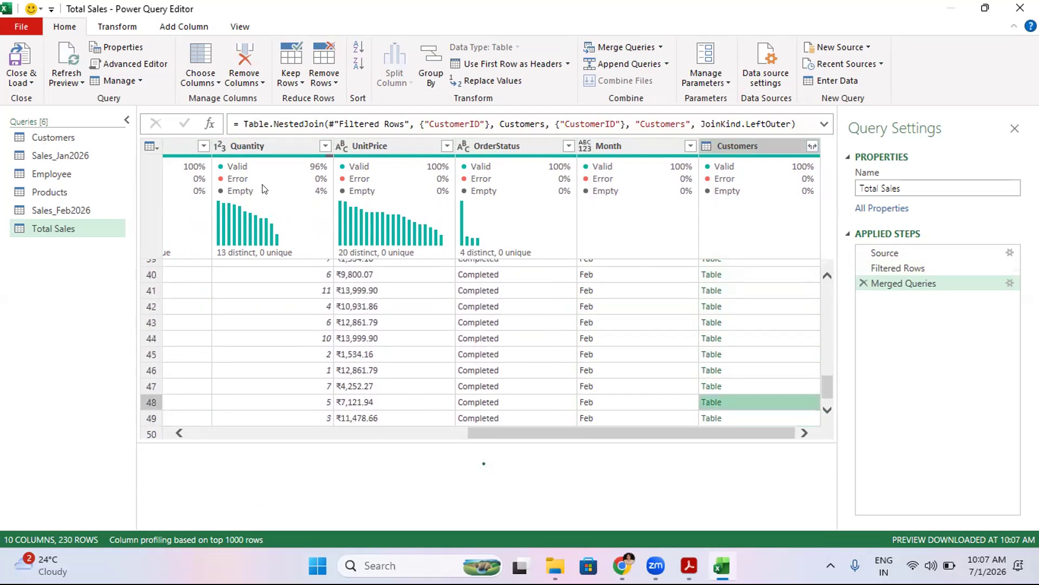
key(Up)
key(Up)
key(Up)
key(Up)
key(Up)
key(Up)
key(Up)
key(Up)
key(Up)
key(Up)
key(Up)
key(Up)
key(Up)
key(Up)
key(Up)
key(Up)
key(Up)
key(Up)
key(Up)
key(Up)
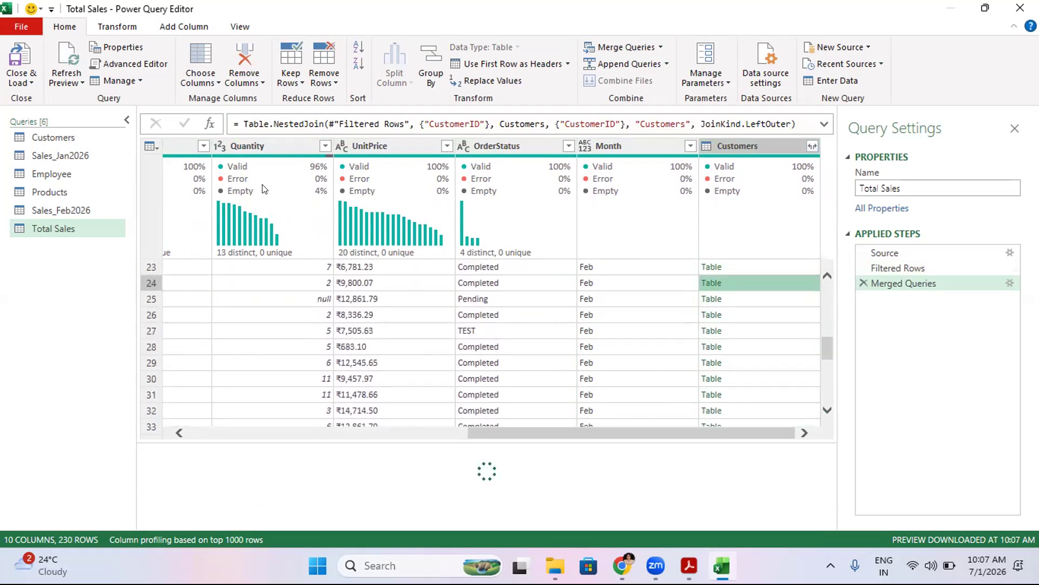
key(Up)
key(Up)
key(Up)
key(Up)
key(Up)
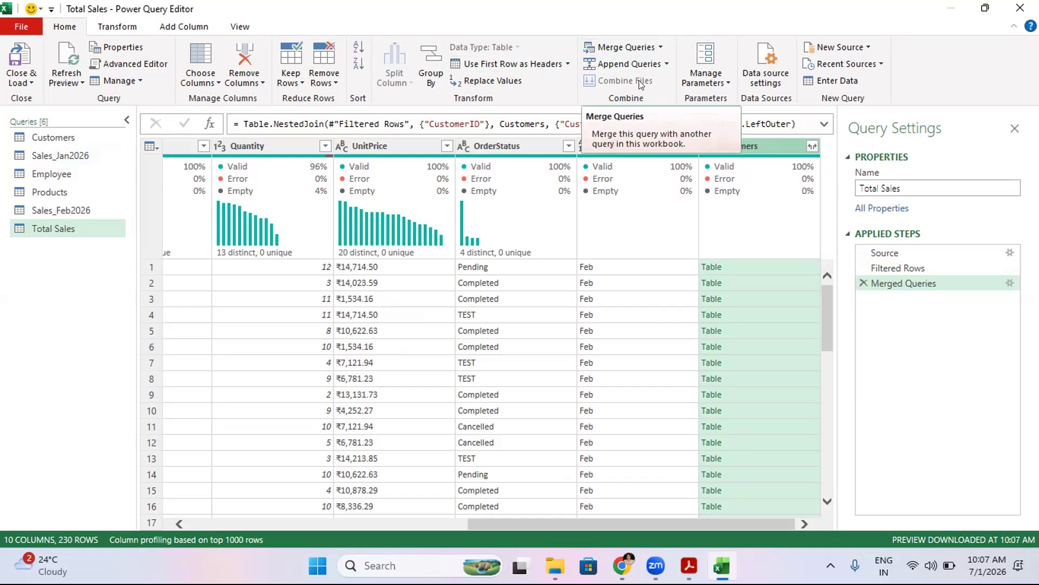
- Start a new merge query of Total Sales with Customers on CustomerID and set the join kind to Inner
click(661, 47)
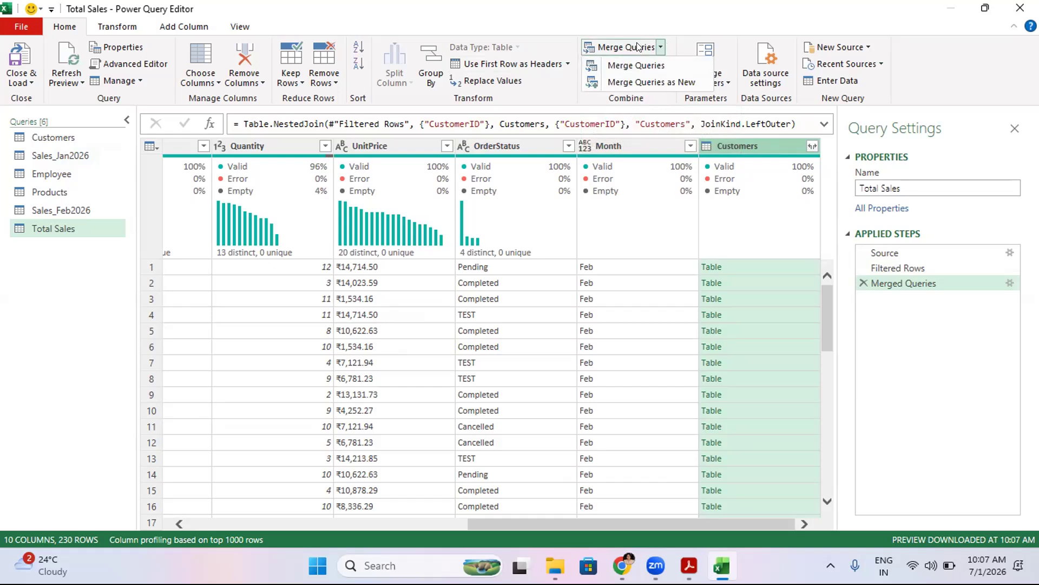
click(628, 82)
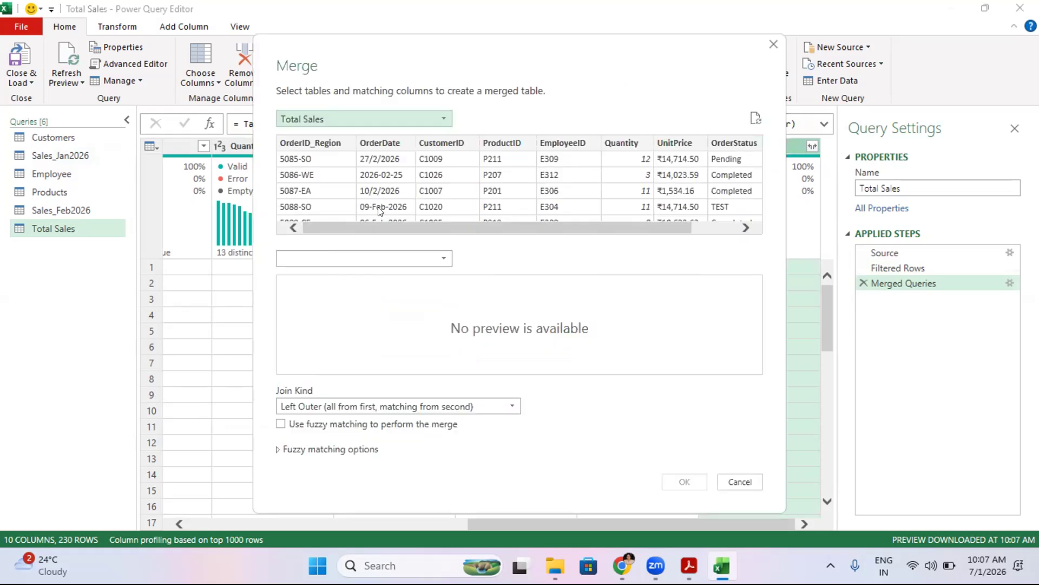
click(440, 142)
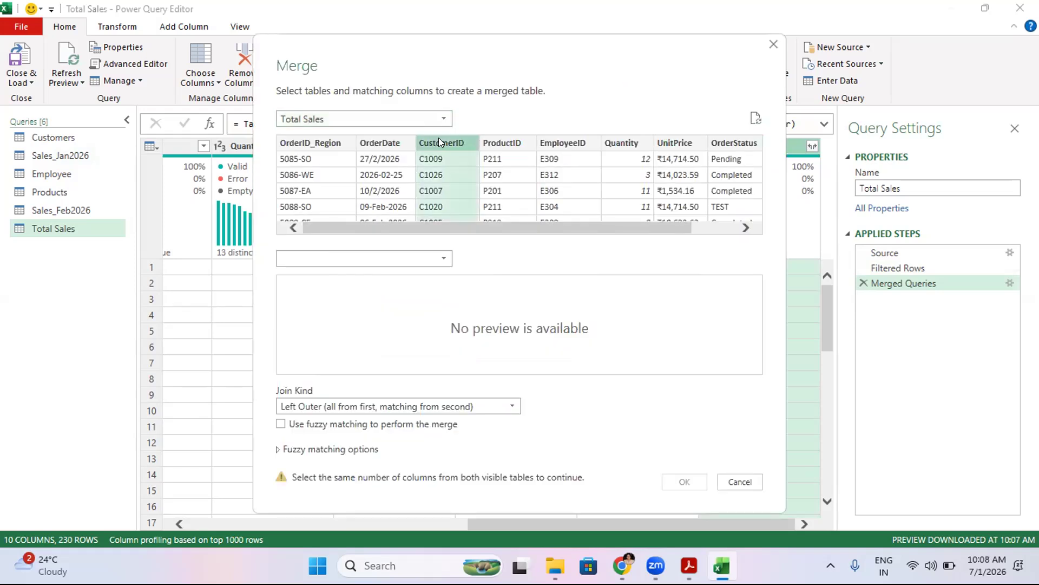
click(378, 255)
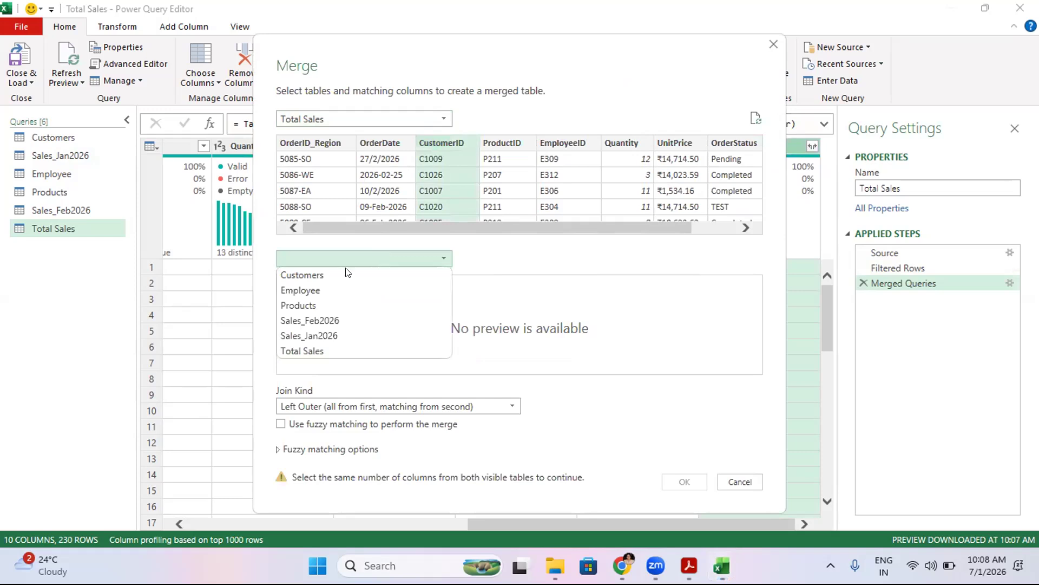
click(320, 275)
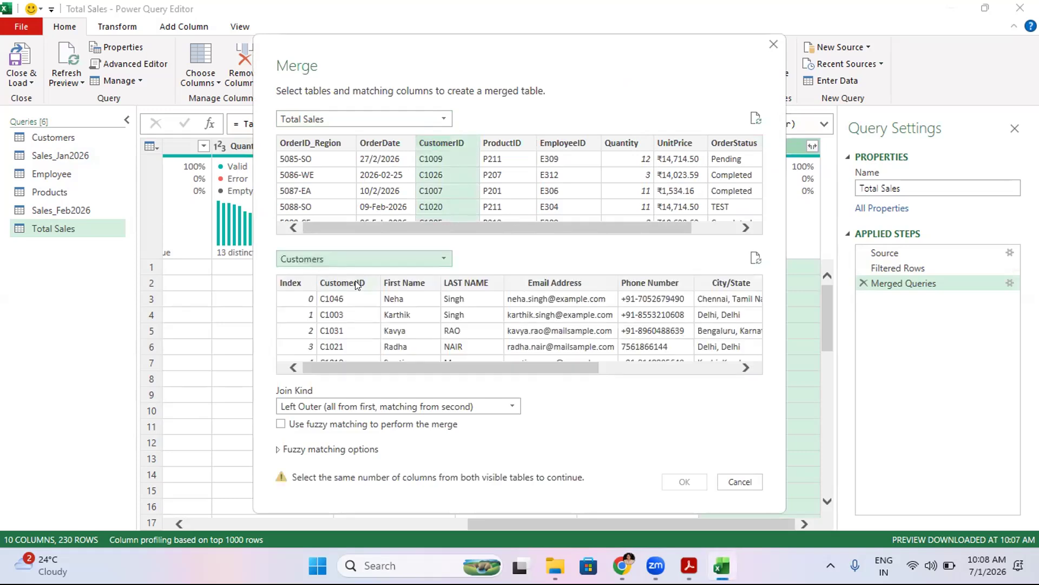
click(355, 283)
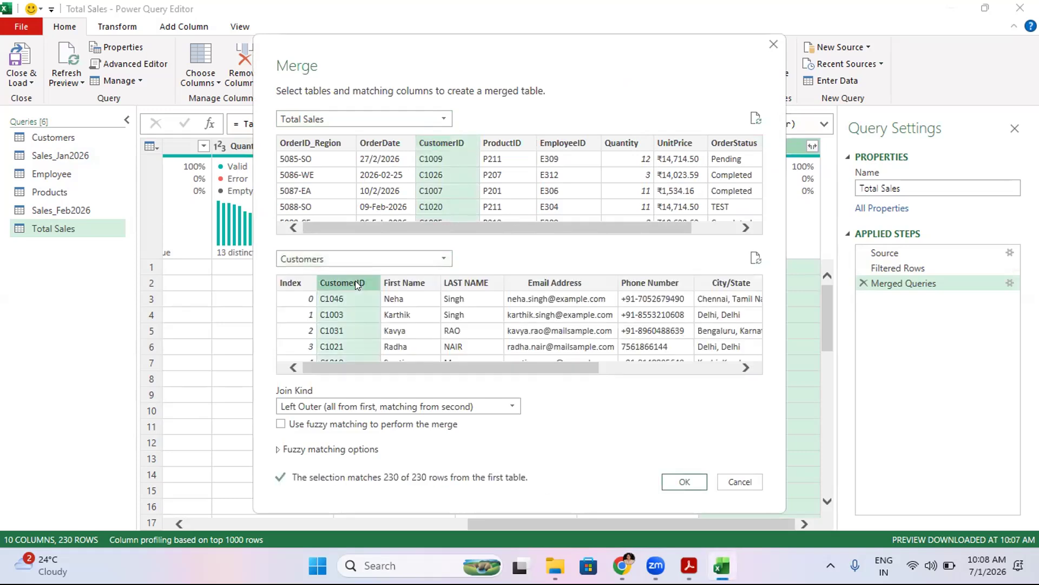
key(shift+Right)
key(shift+Right)
key(shift+Right)
key(shift+Right)
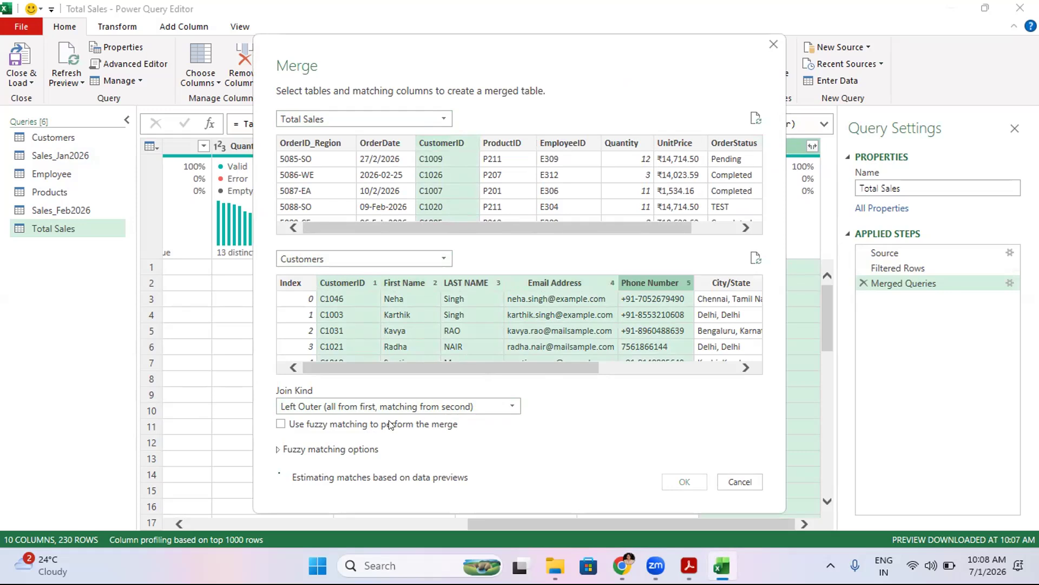
click(391, 406)
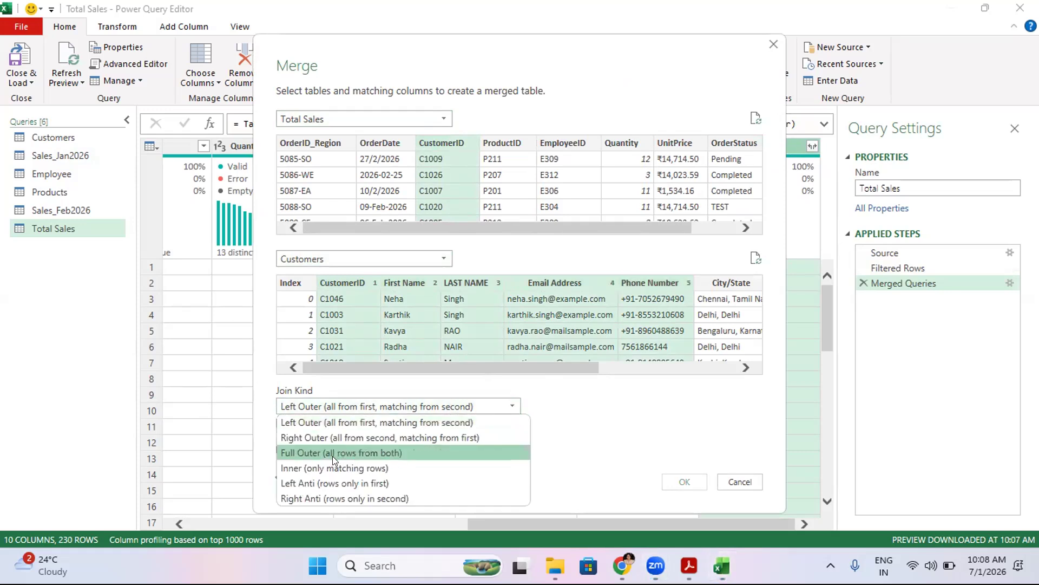
click(354, 466)
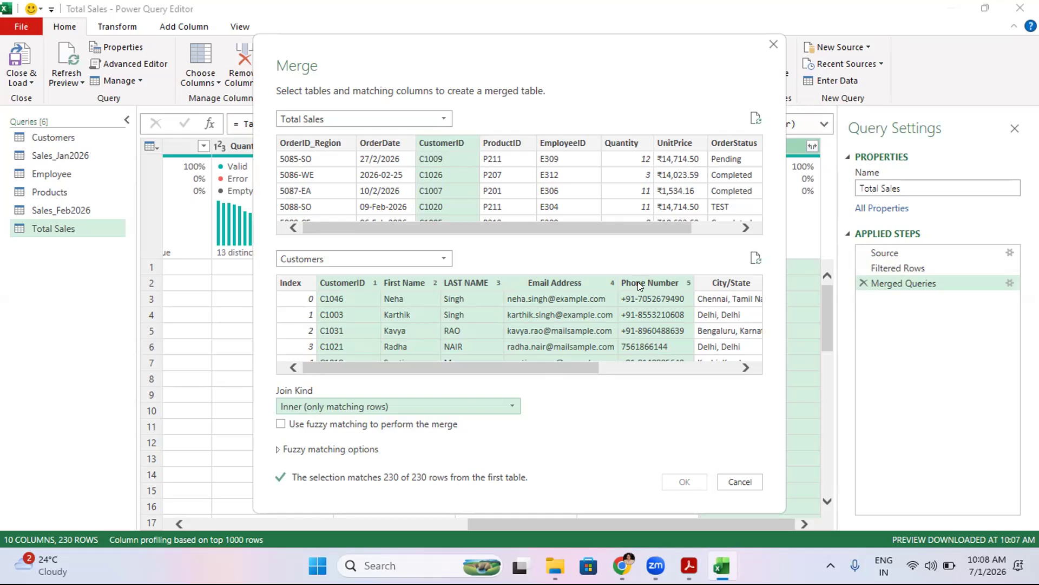
- Reselect CustomerID as the only matching column in both tables and create the merged query
click(675, 143)
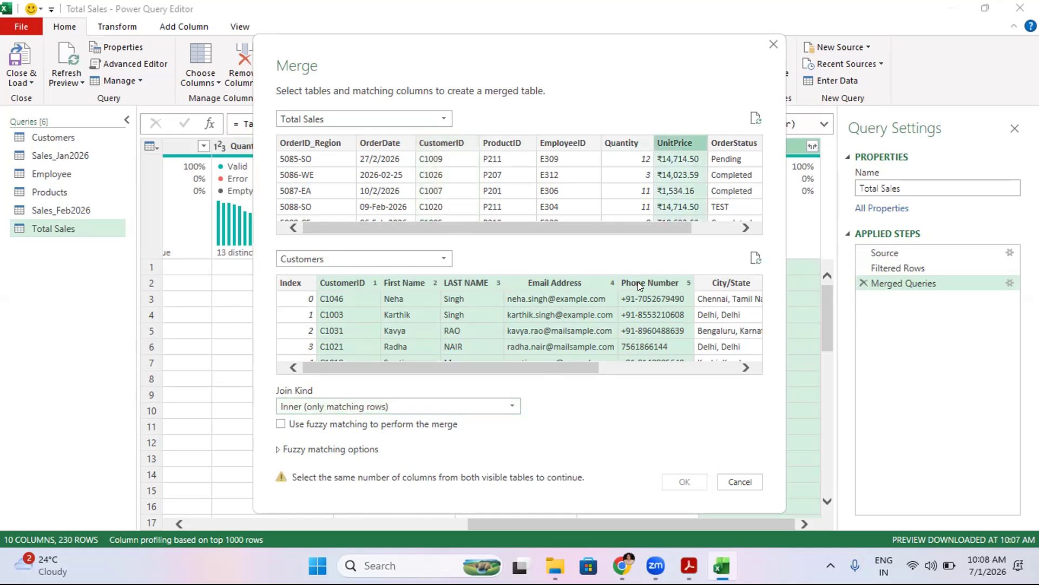
click(442, 144)
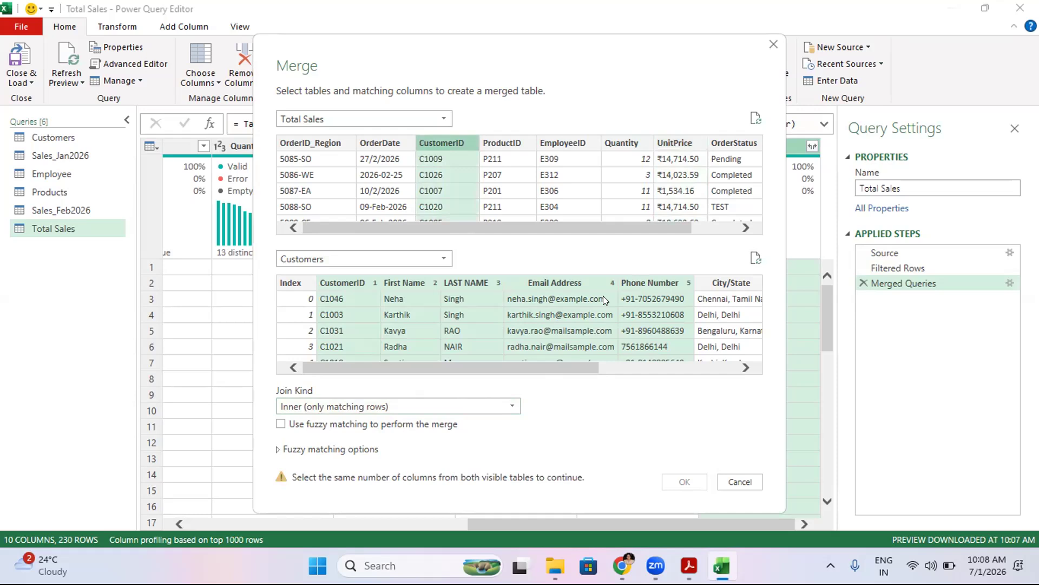
click(650, 282)
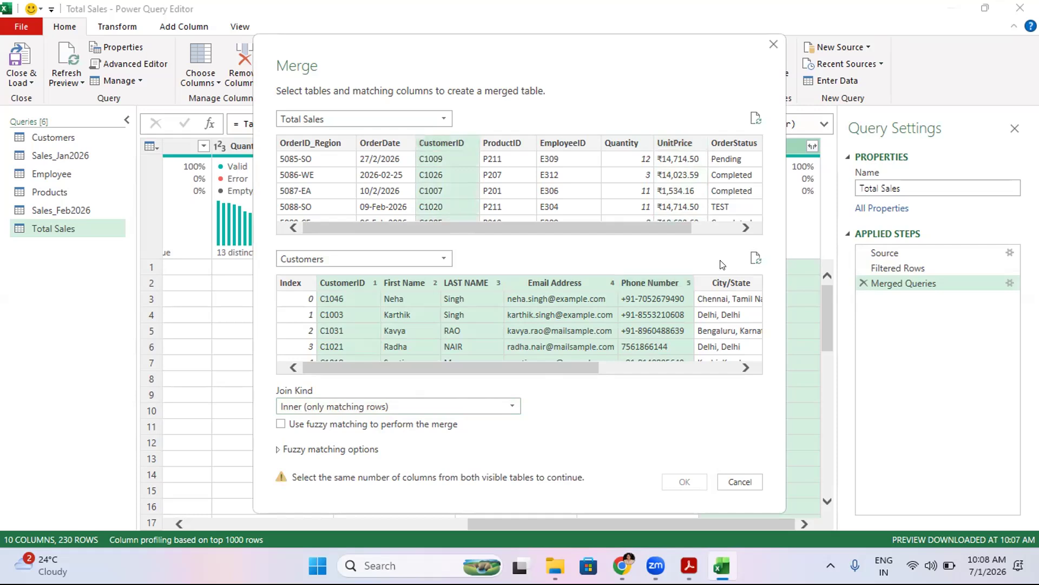
click(431, 261)
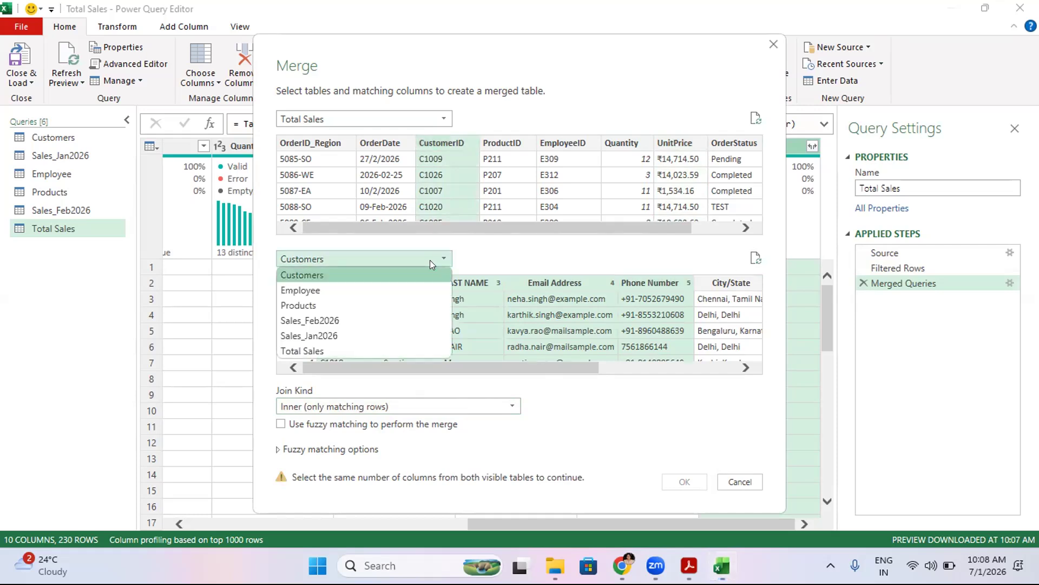
click(333, 289)
click(386, 260)
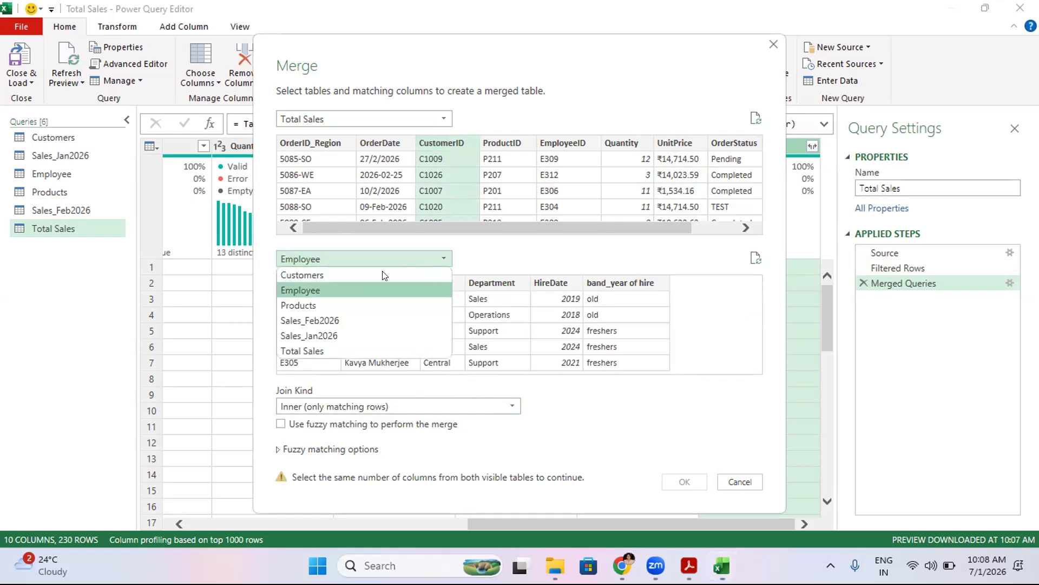
click(354, 274)
click(355, 282)
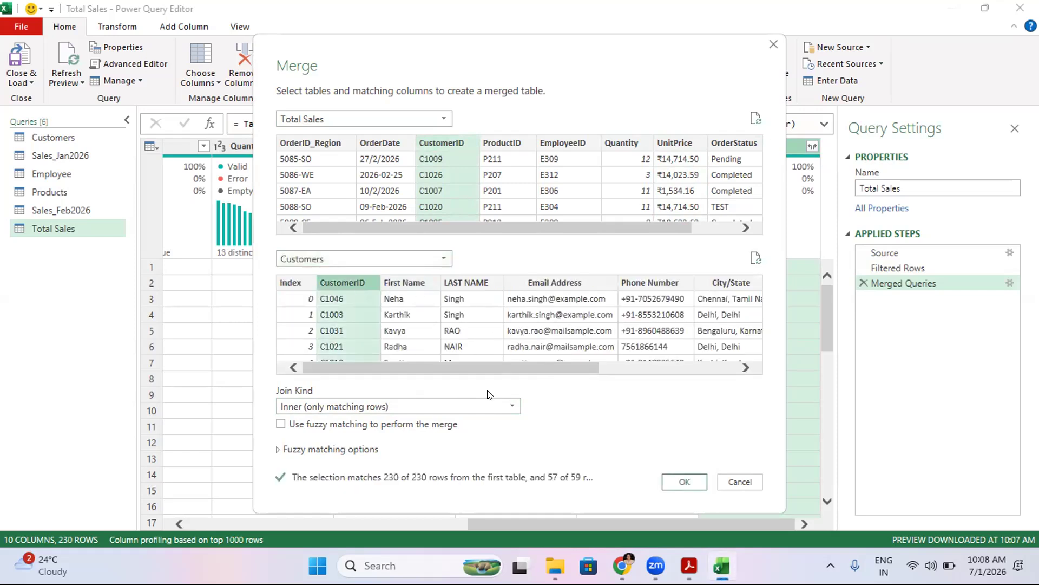
click(672, 482)
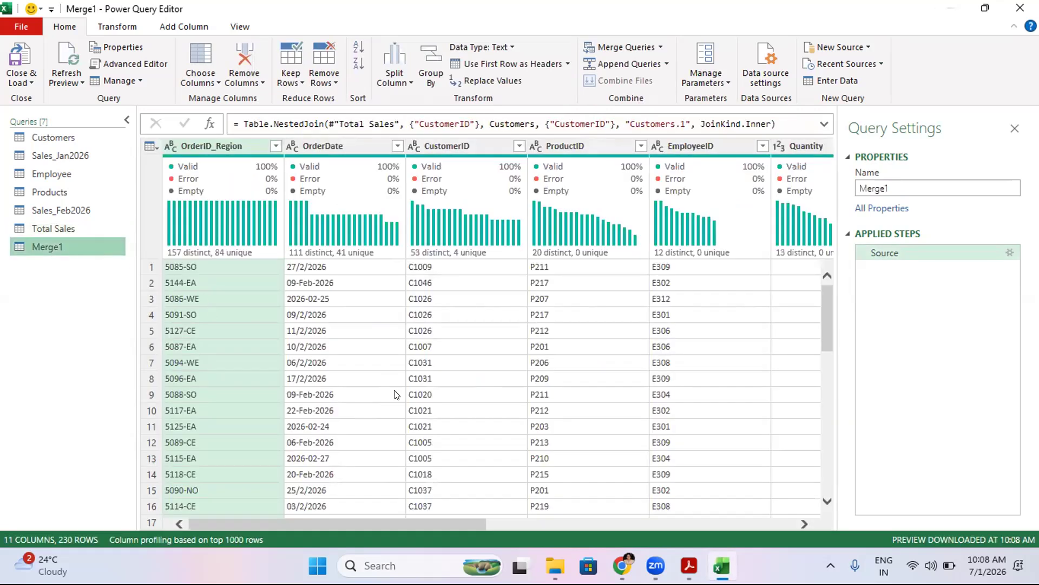
- Scroll across the merged query's columns and browse the query management options
drag(269, 525, 663, 538)
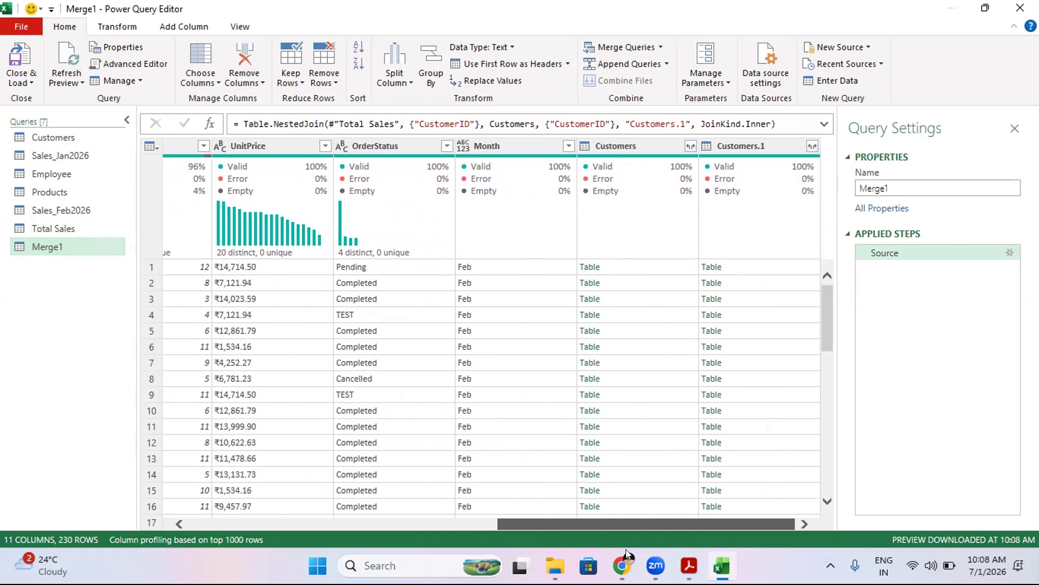
drag(573, 531, 171, 554)
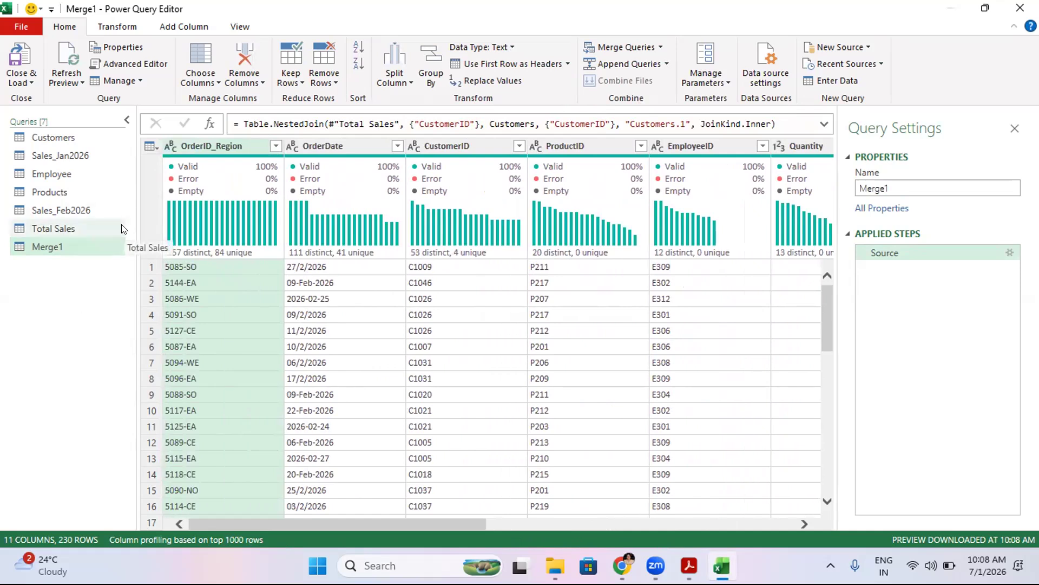
click(127, 81)
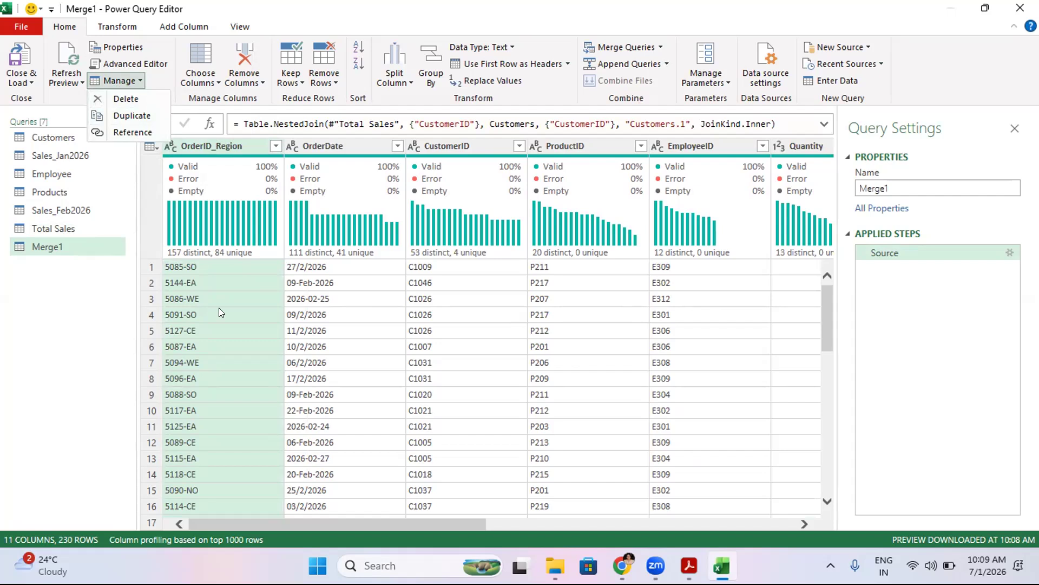
click(225, 524)
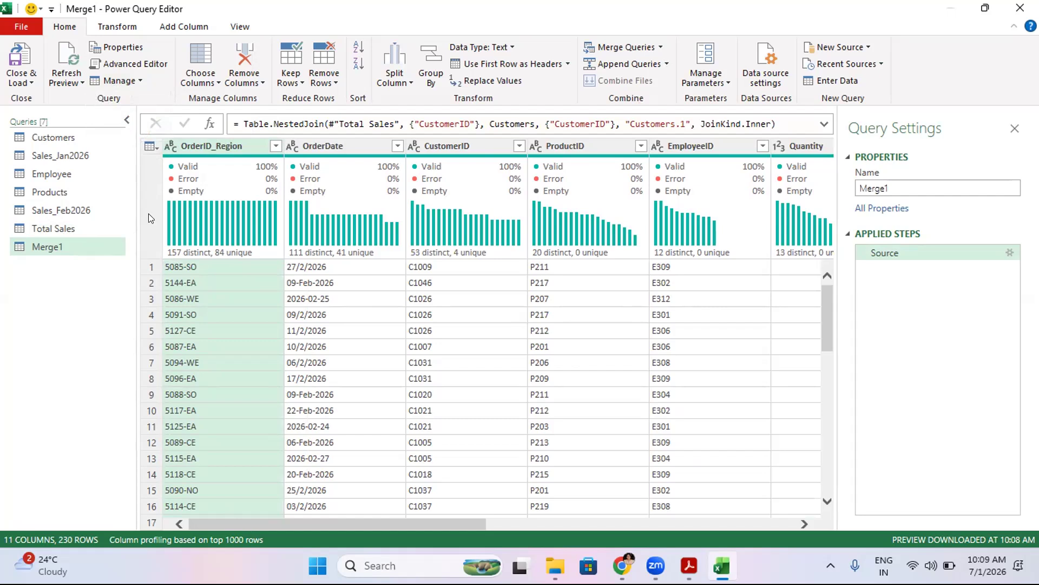
click(117, 80)
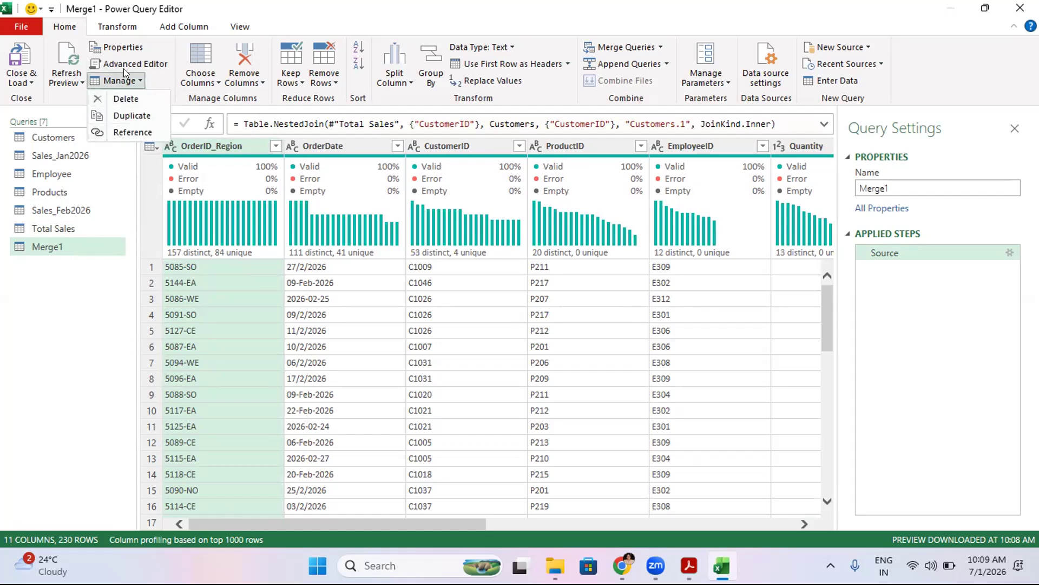
- Group the Merge1 rows by OrderID_Region with a Count of rows
click(117, 28)
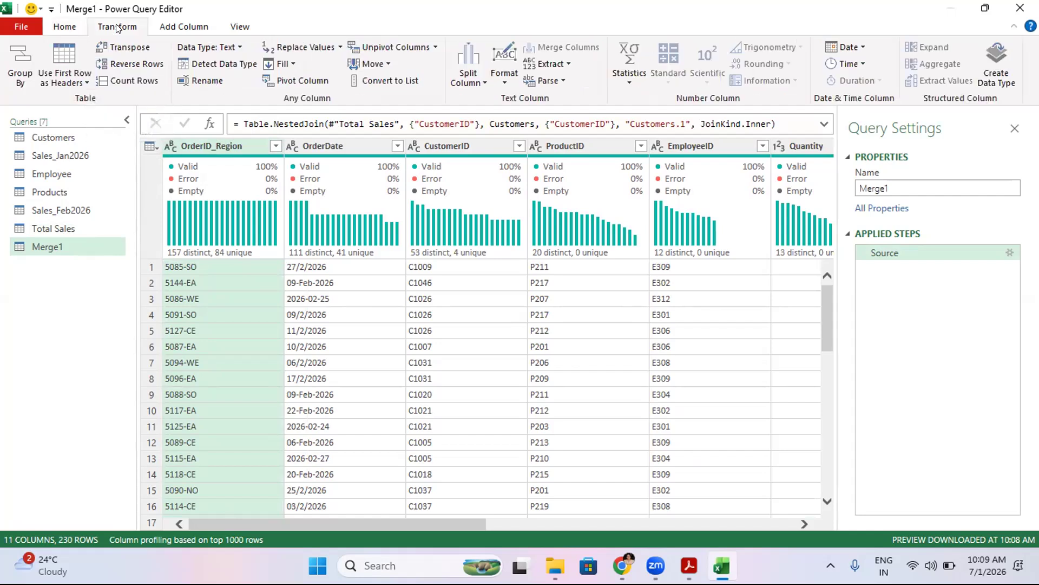
click(25, 68)
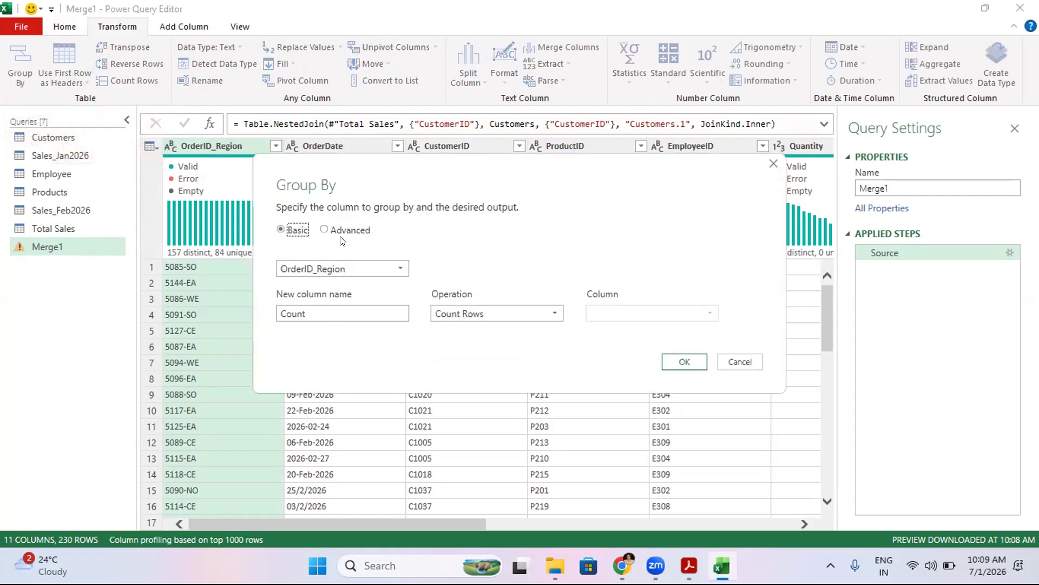
click(695, 370)
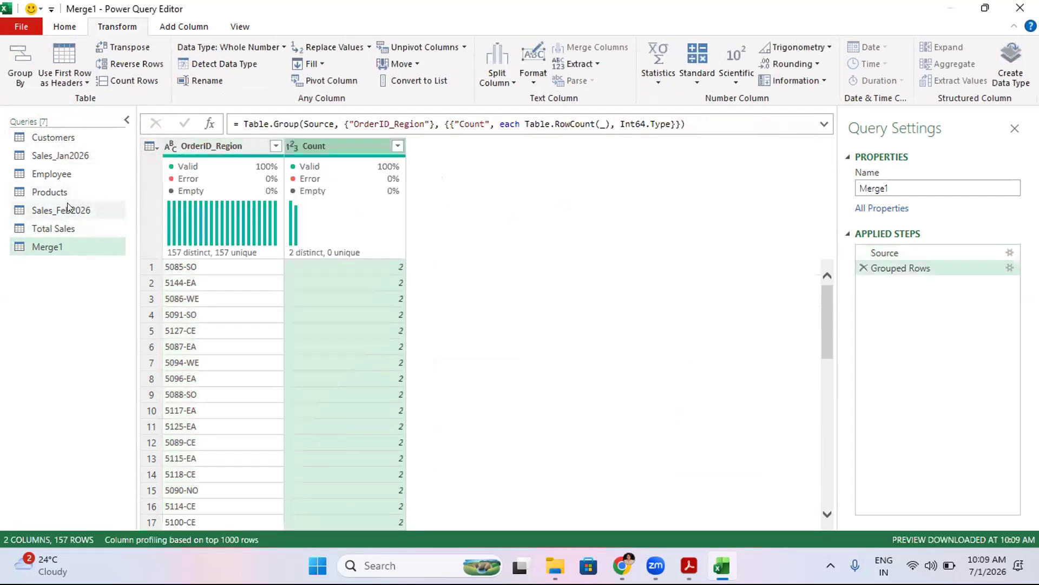
- Group the Sales_Feb2026 query by OrderStatus, counting rows into a Count column
click(56, 211)
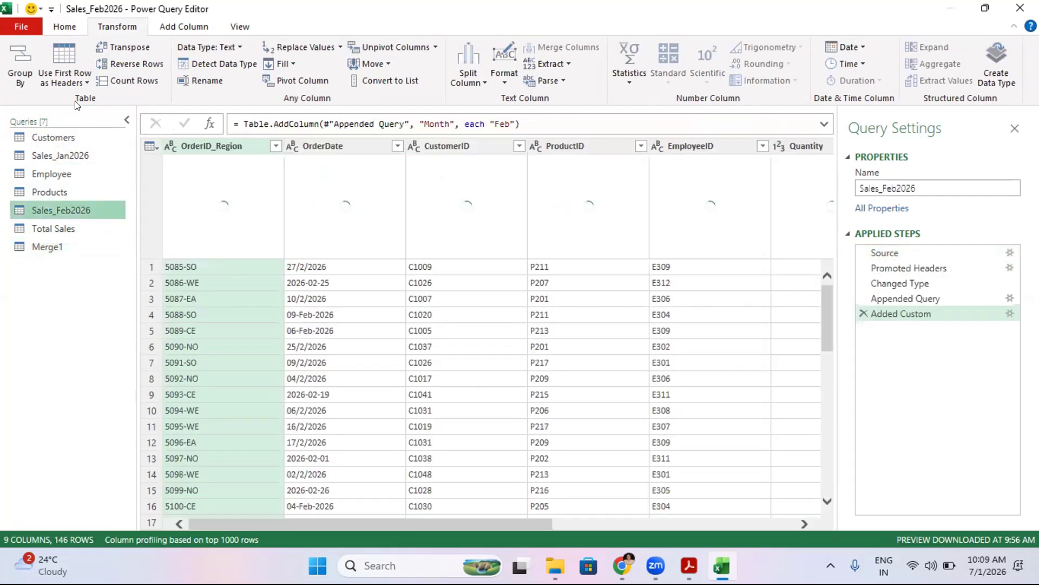
click(20, 81)
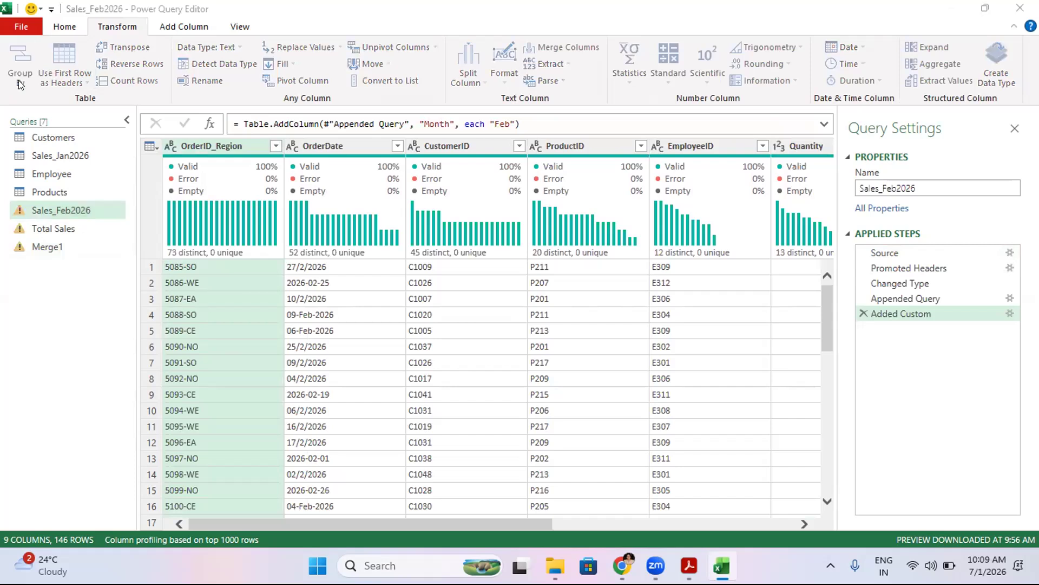
click(394, 268)
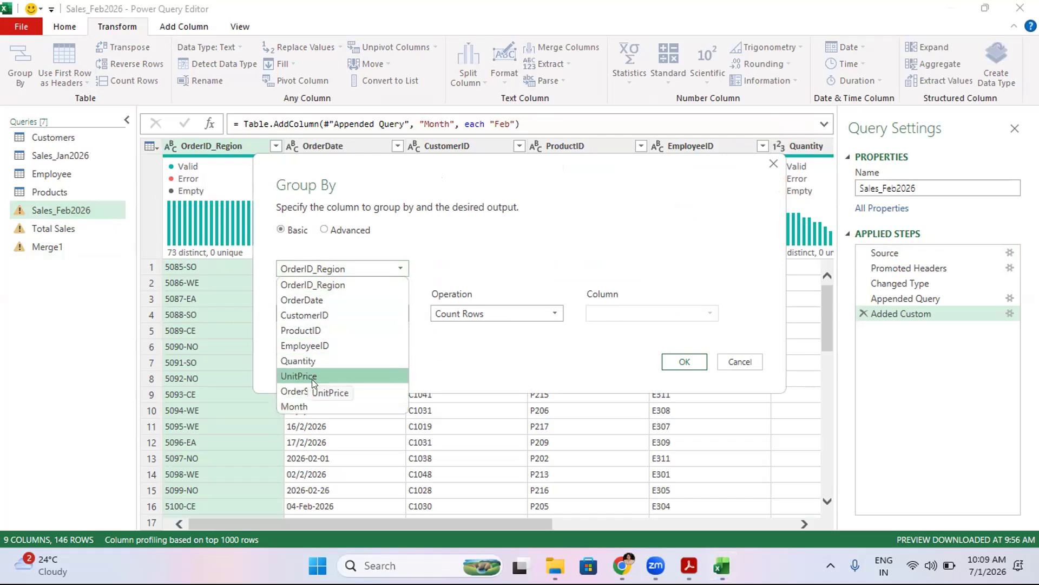
click(309, 395)
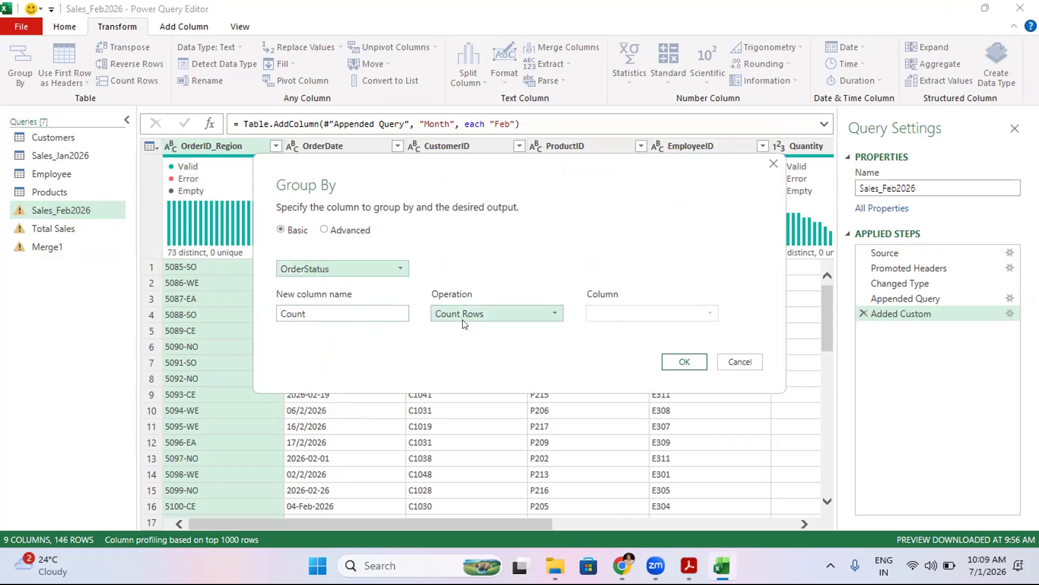
click(377, 310)
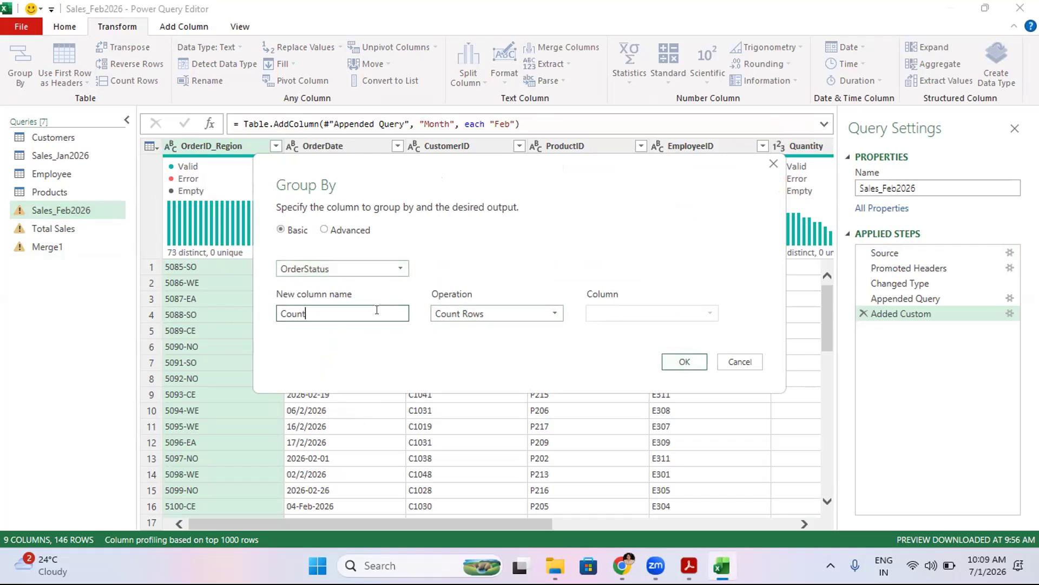
click(681, 362)
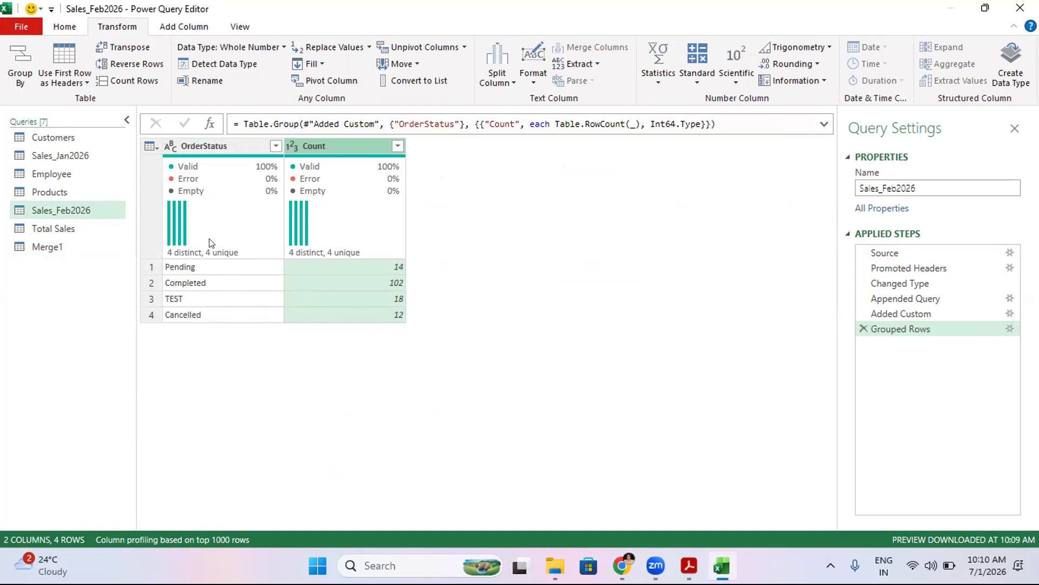
- Close the Power Query Editor and load the queries into the workbook
mouse_move(227, 284)
click(21, 27)
click(29, 58)
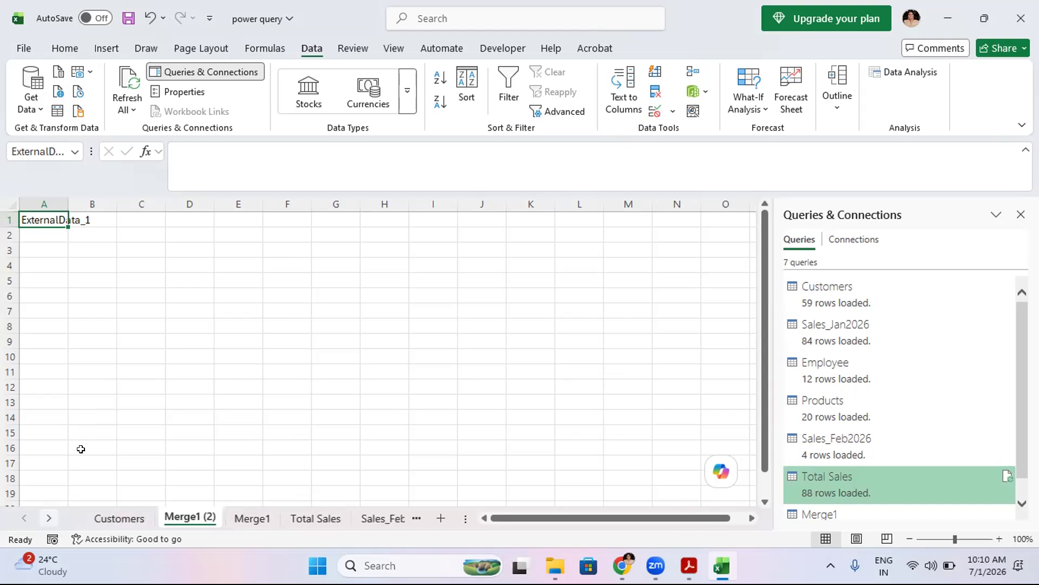
- Open the loaded sales sheet and inspect each OrderStatus count row
click(245, 518)
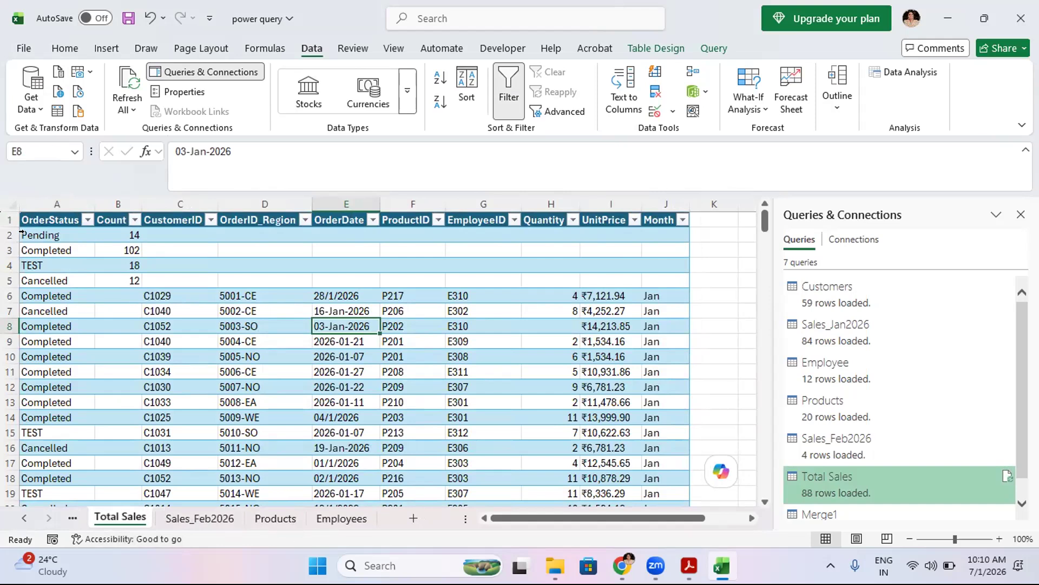
click(39, 227)
click(41, 251)
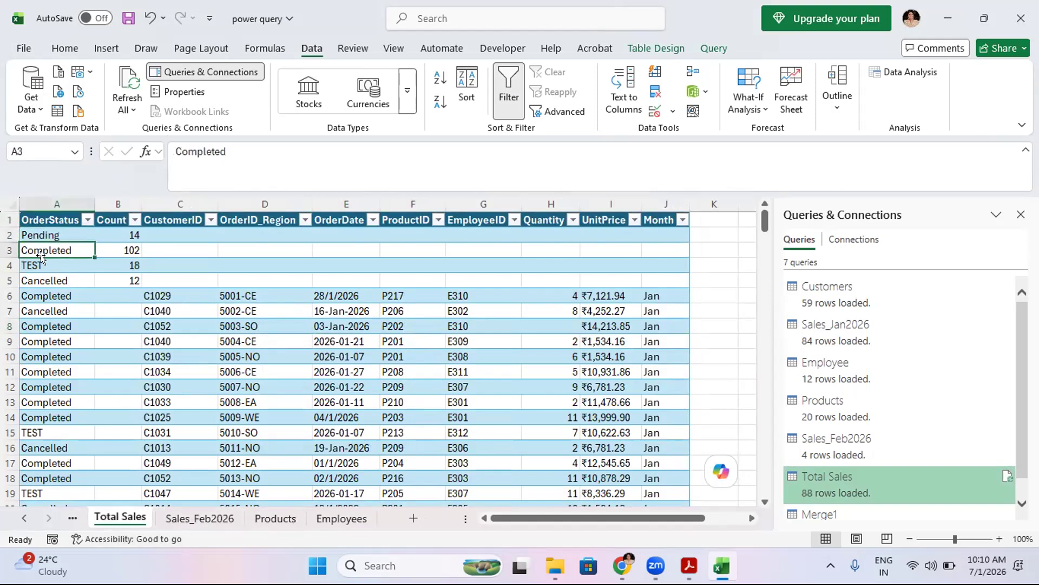
click(39, 265)
click(40, 278)
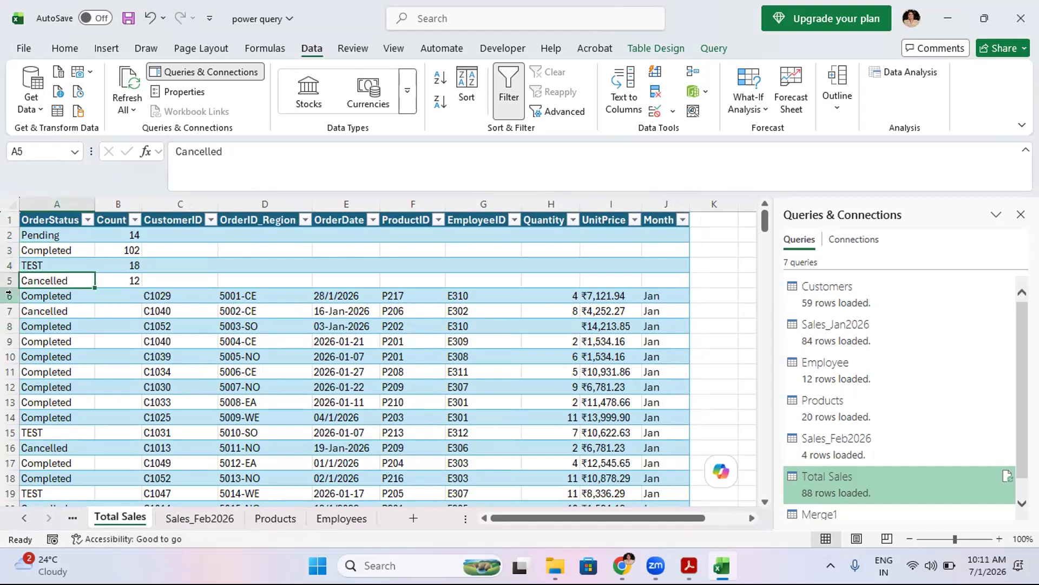